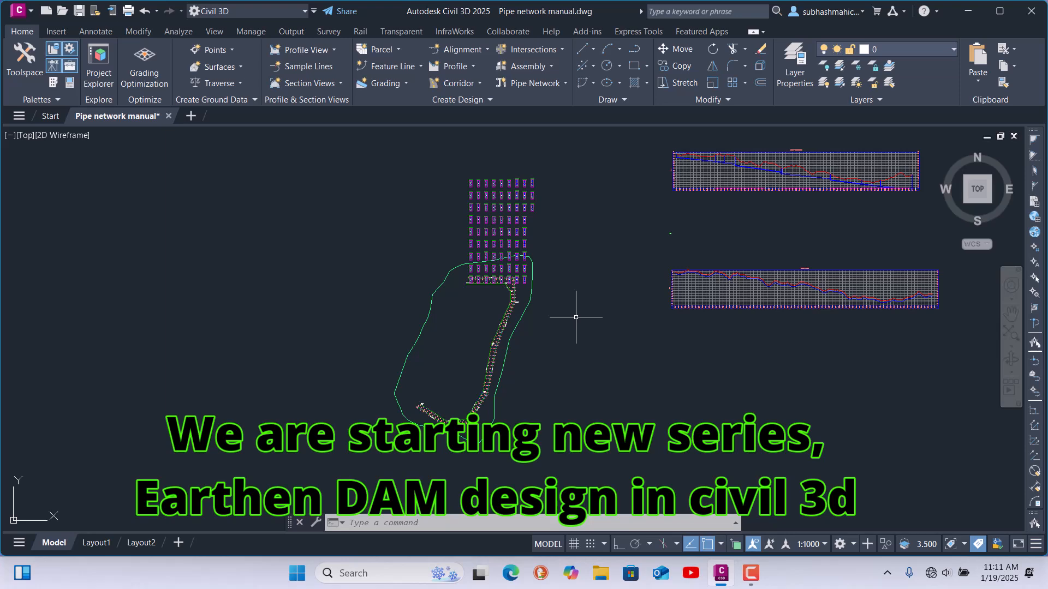
Examine the pipe network layout in plan, including the labels around Structure - (1)
{"action": "scroll", "coordinate": [488, 306], "scroll_direction": "up", "scroll_amount": 4}
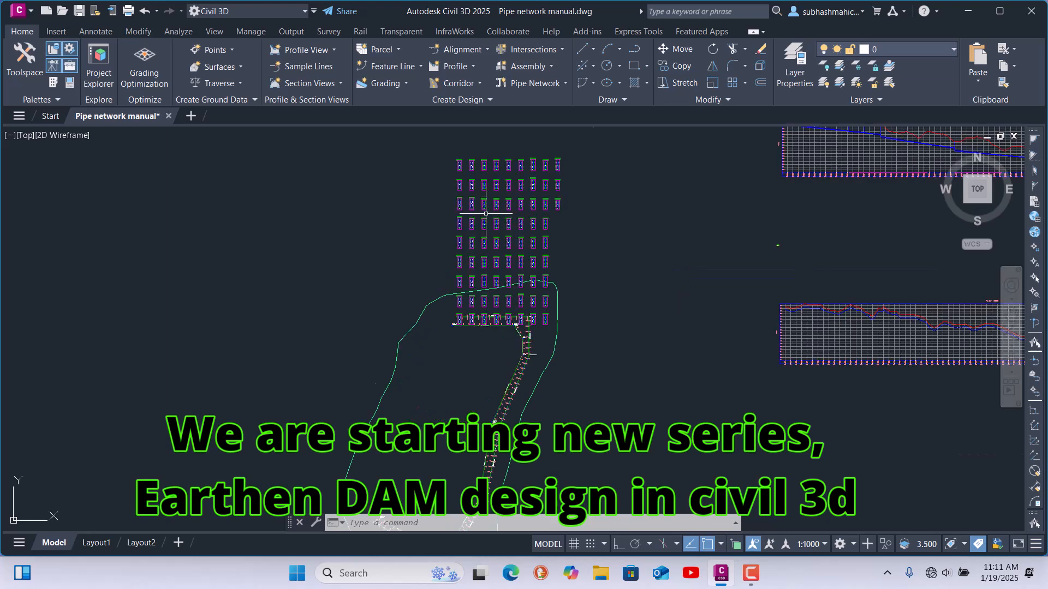
{"action": "scroll", "coordinate": [452, 404], "scroll_direction": "up", "scroll_amount": 8}
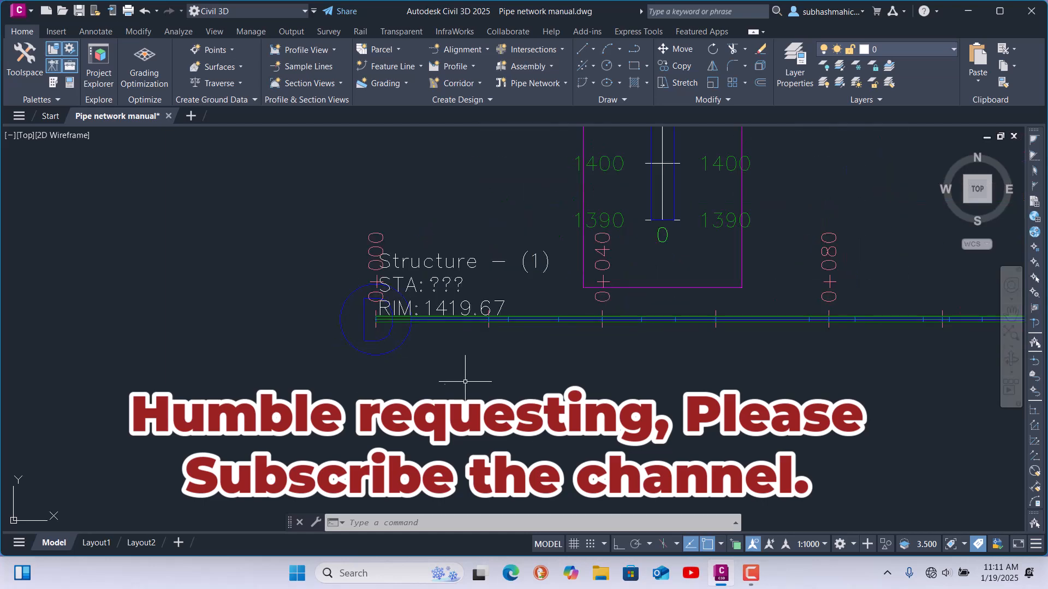
{"action": "scroll", "coordinate": [423, 346], "scroll_direction": "down", "scroll_amount": 5}
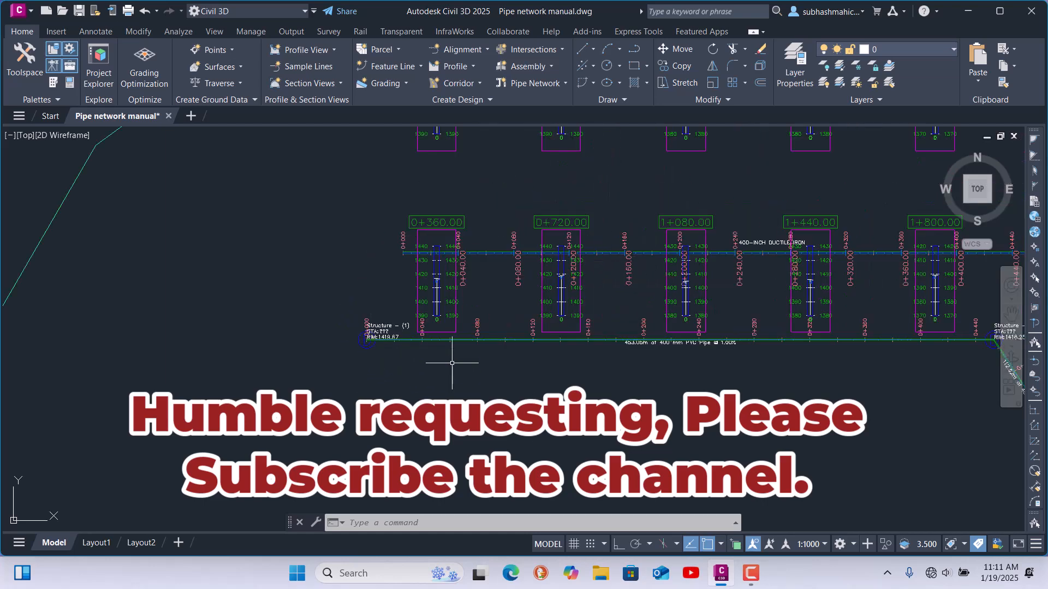
{"action": "scroll", "coordinate": [551, 360], "scroll_direction": "down", "scroll_amount": 3}
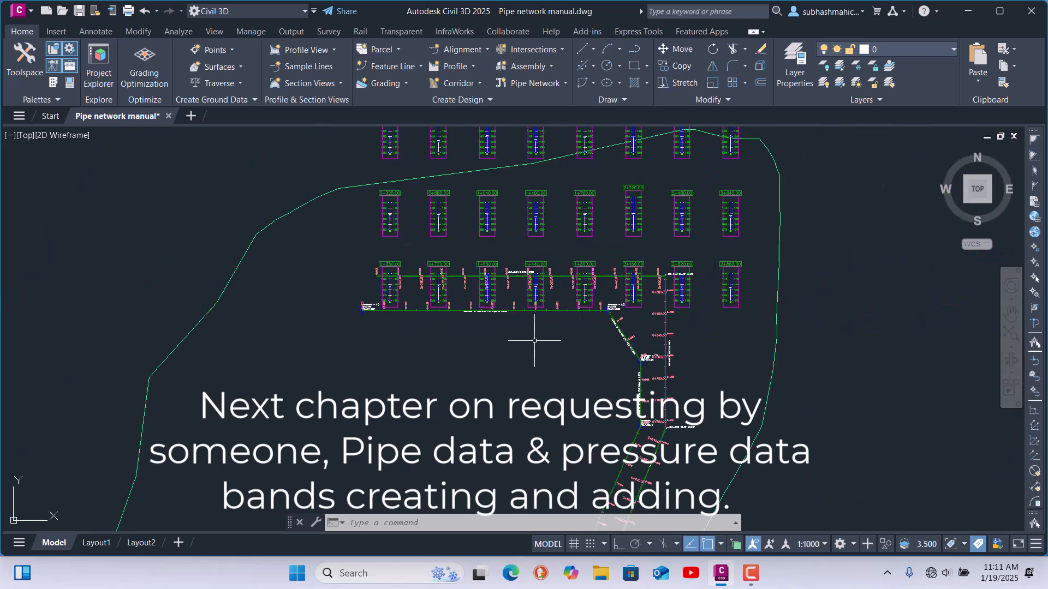
{"action": "scroll", "coordinate": [346, 300], "scroll_direction": "up", "scroll_amount": 5}
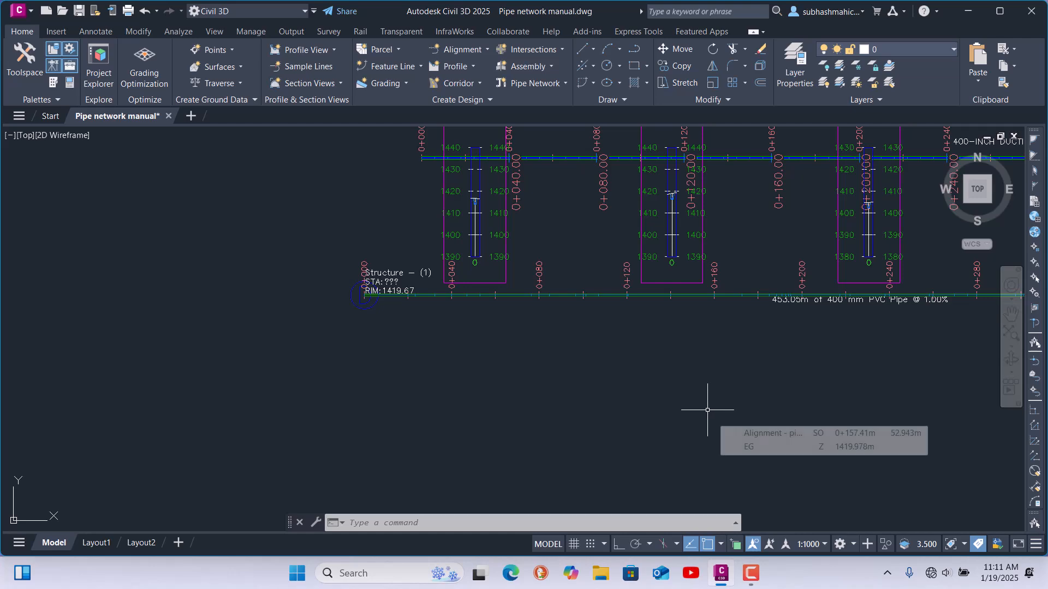
{"action": "scroll", "coordinate": [486, 302], "scroll_direction": "down", "scroll_amount": 3}
Draw a vertical polyline 10 m long just below Structure - (1), with Ortho mode turned on
{"action": "scroll", "coordinate": [428, 289], "scroll_direction": "up", "scroll_amount": 10}
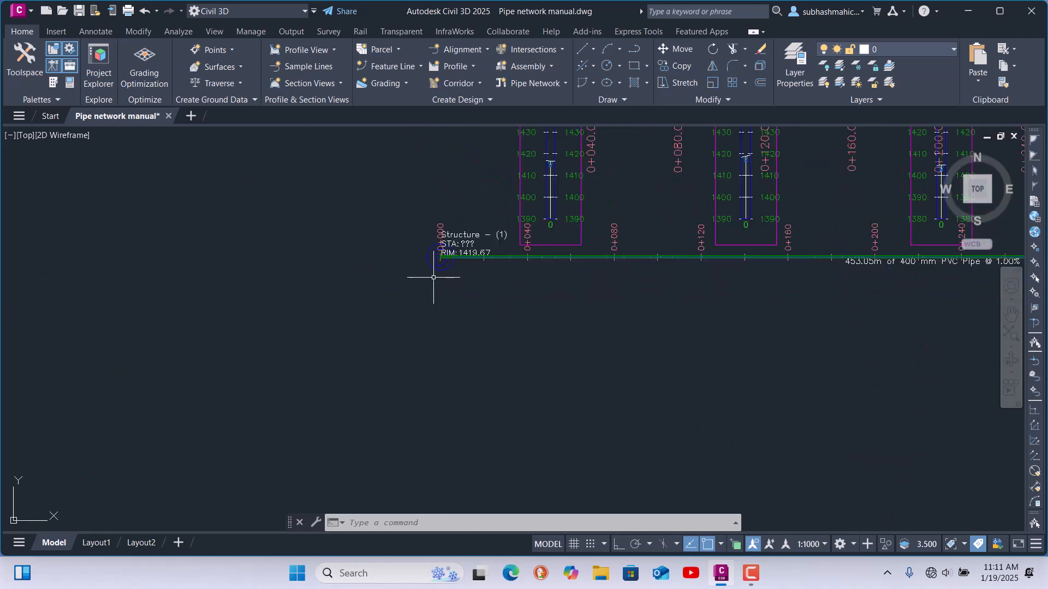
{"action": "scroll", "coordinate": [443, 275], "scroll_direction": "up", "scroll_amount": 2}
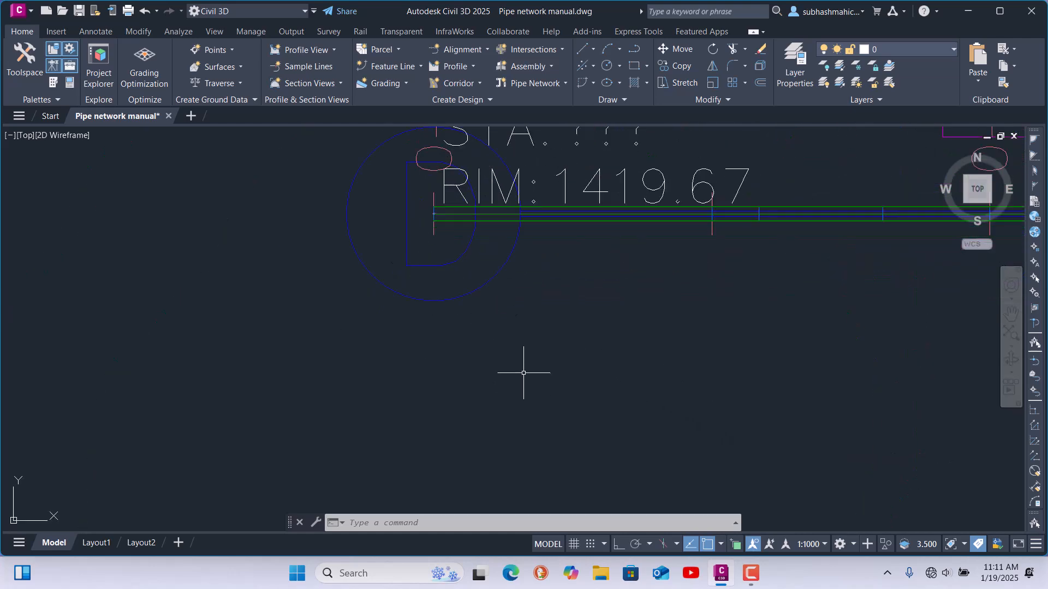
{"action": "type", "text": "l"}
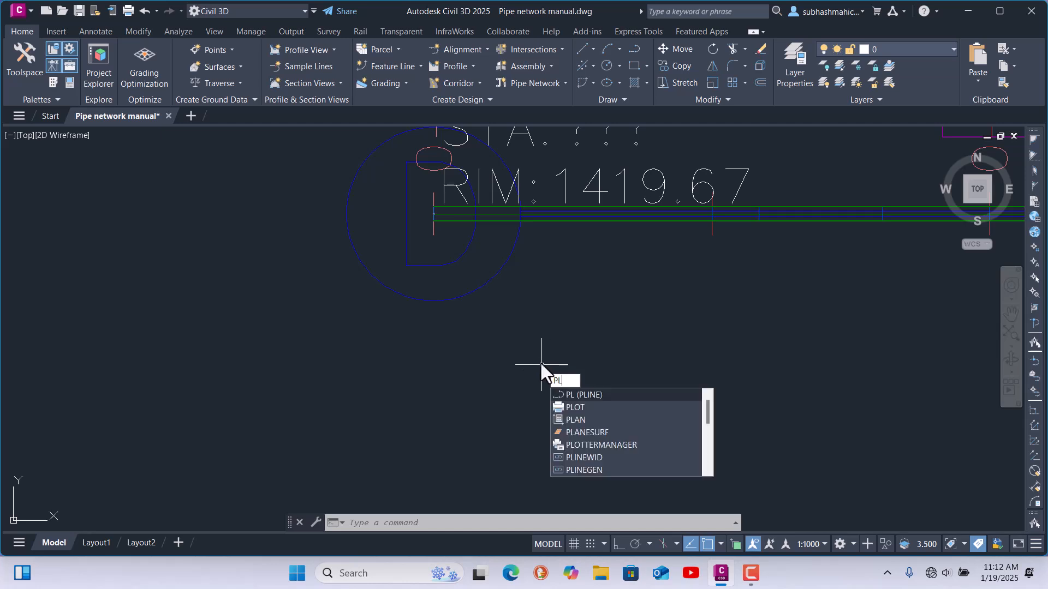
{"action": "key", "text": "Return"}
{"action": "left_click", "coordinate": [565, 309]}
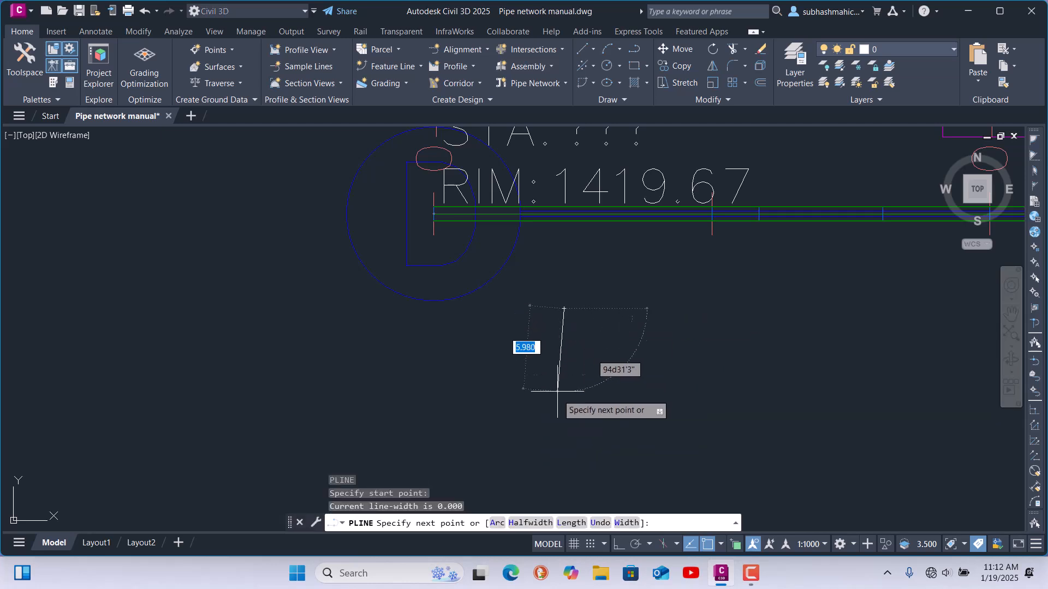
{"action": "left_click", "coordinate": [620, 545]}
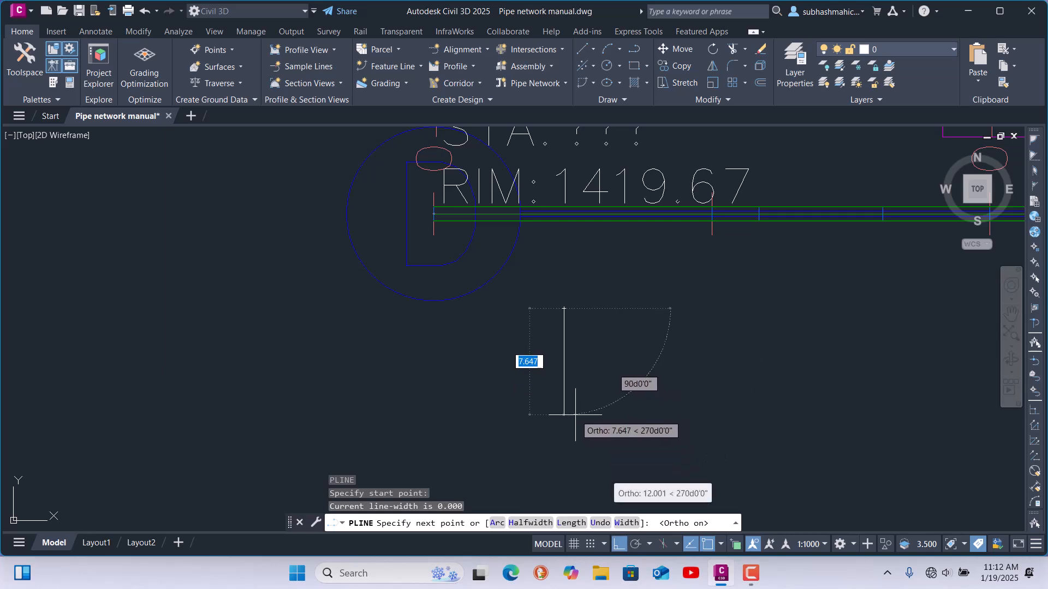
{"action": "type", "text": "10"}
{"action": "key", "text": "Return"}
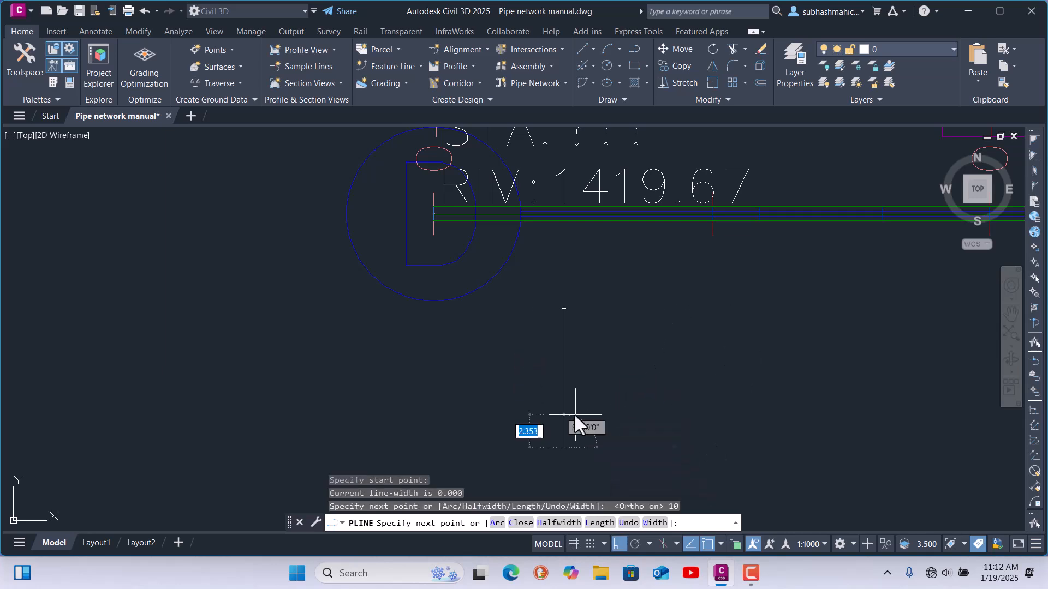
{"action": "key", "text": "Return"}
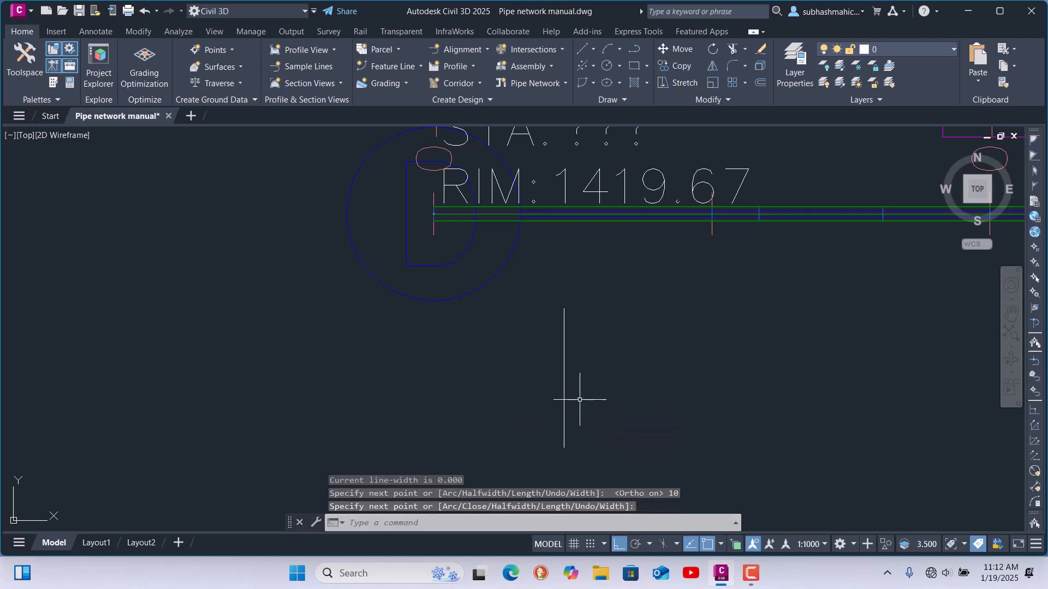
Copy the vertical polyline from its midpoint onto the pipe start point at Structure - (1), with Ortho mode turned off
{"action": "left_click", "coordinate": [564, 372]}
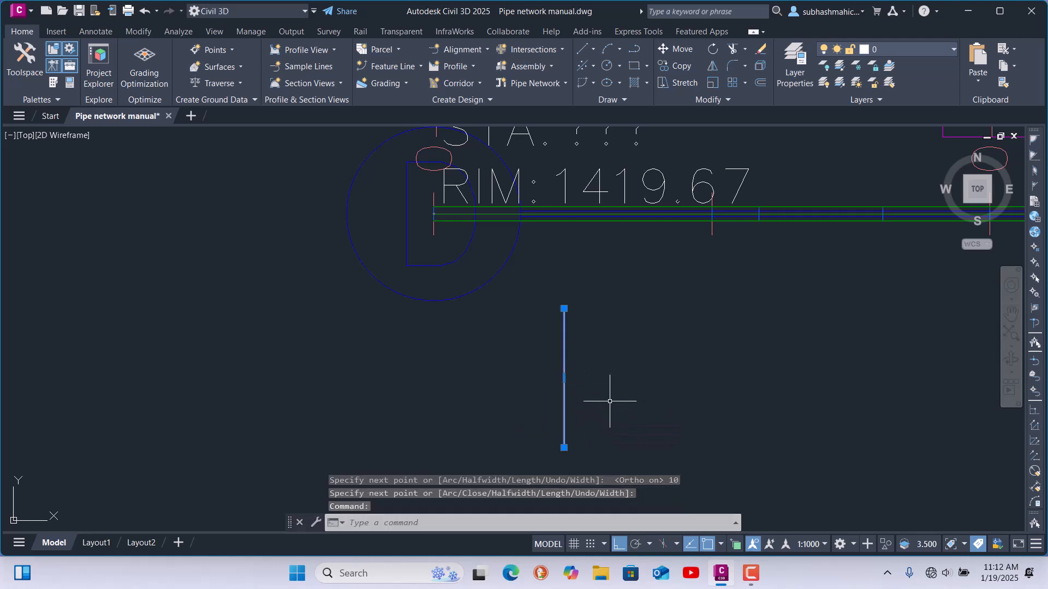
{"action": "type", "text": "CO"}
{"action": "key", "text": "Return"}
{"action": "left_click", "coordinate": [565, 377]}
{"action": "scroll", "coordinate": [421, 187], "scroll_direction": "up", "scroll_amount": 6}
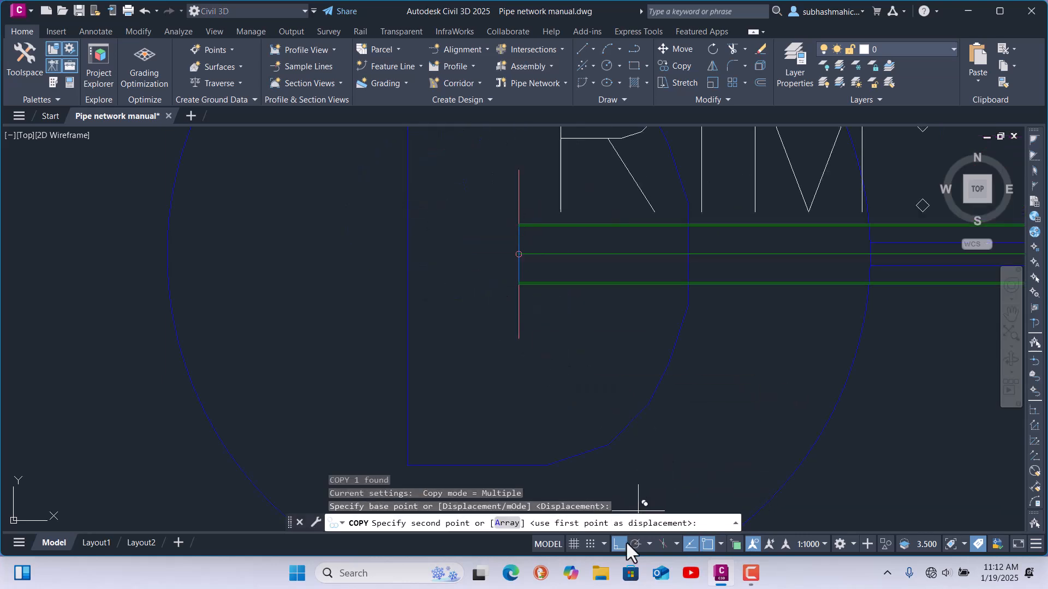
{"action": "left_click", "coordinate": [620, 544]}
{"action": "scroll", "coordinate": [518, 250], "scroll_direction": "up", "scroll_amount": 5}
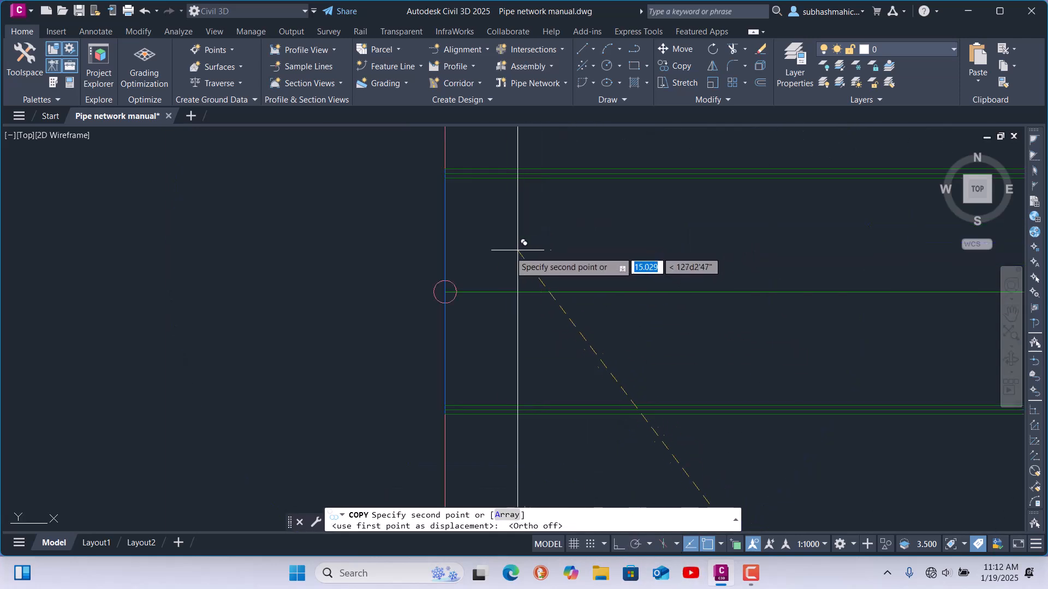
{"action": "left_click", "coordinate": [445, 291]}
Place another copy of the vertical line at the pipe bend point in Structure - (2)
{"action": "scroll", "coordinate": [445, 292], "scroll_direction": "down", "scroll_amount": 10}
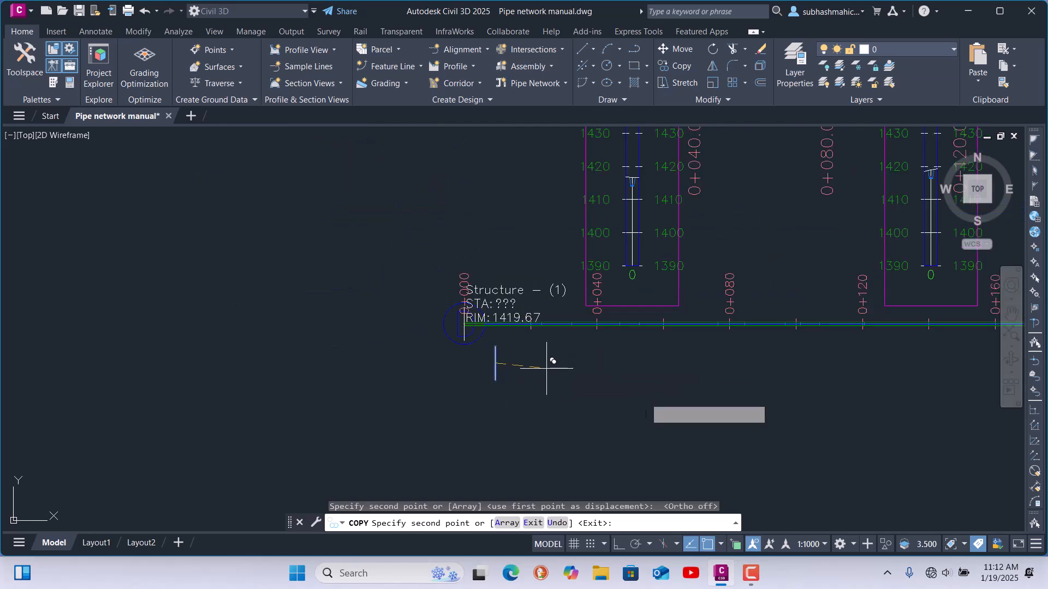
{"action": "scroll", "coordinate": [608, 382], "scroll_direction": "down", "scroll_amount": 6}
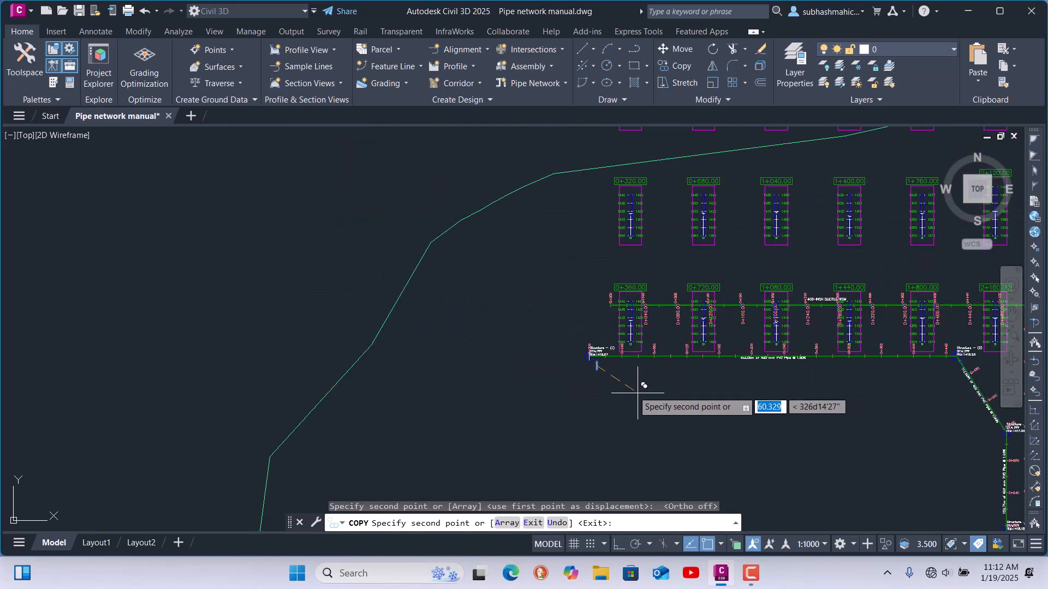
{"action": "scroll", "coordinate": [789, 317], "scroll_direction": "up", "scroll_amount": 6}
{"action": "scroll", "coordinate": [790, 327], "scroll_direction": "up", "scroll_amount": 10}
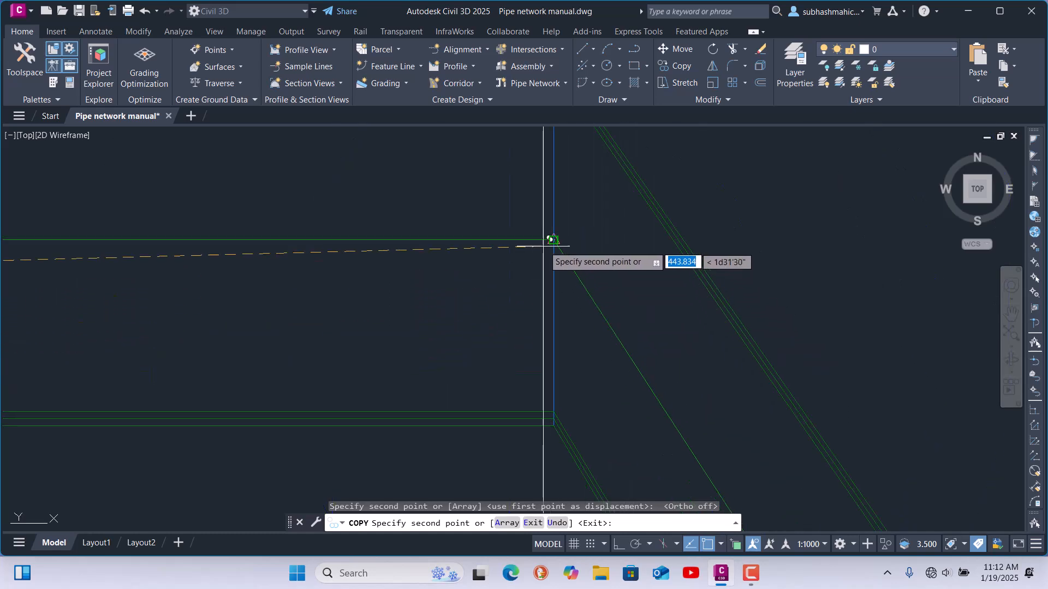
{"action": "left_click", "coordinate": [553, 239]}
Place a copy of the vertical line at the pipe centreline junction in Structure - (3)
{"action": "scroll", "coordinate": [436, 164], "scroll_direction": "down", "scroll_amount": 5}
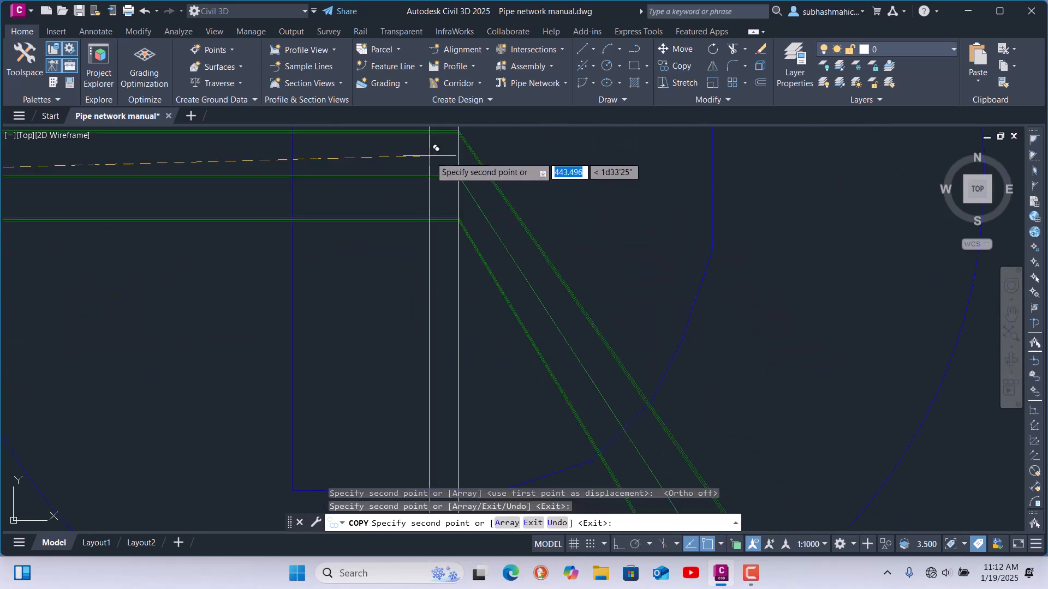
{"action": "scroll", "coordinate": [508, 245], "scroll_direction": "down", "scroll_amount": 3}
{"action": "scroll", "coordinate": [580, 355], "scroll_direction": "up", "scroll_amount": 8}
{"action": "scroll", "coordinate": [570, 223], "scroll_direction": "up", "scroll_amount": 8}
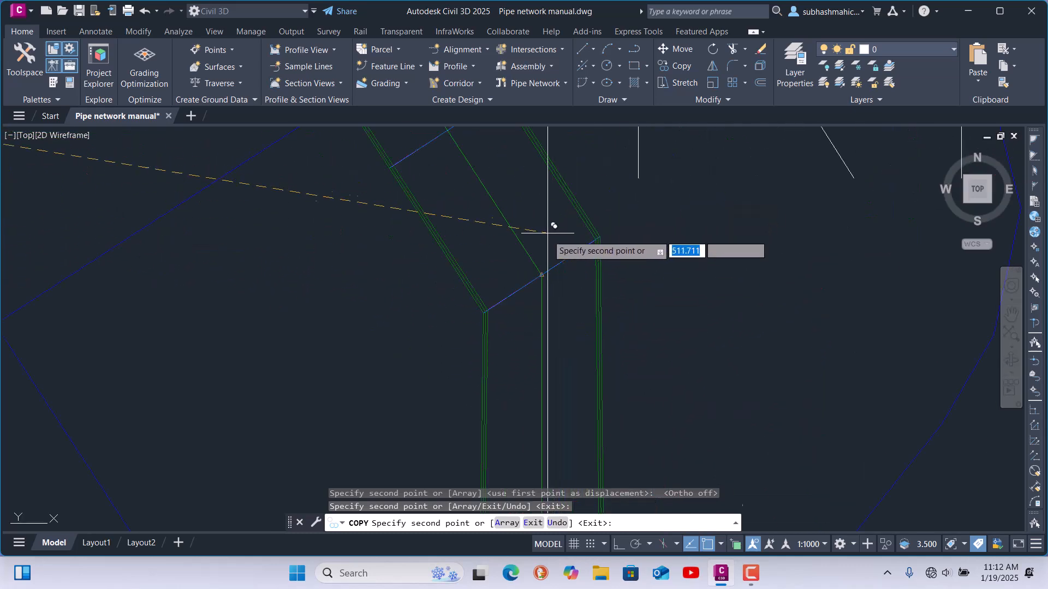
{"action": "left_click", "coordinate": [541, 274]}
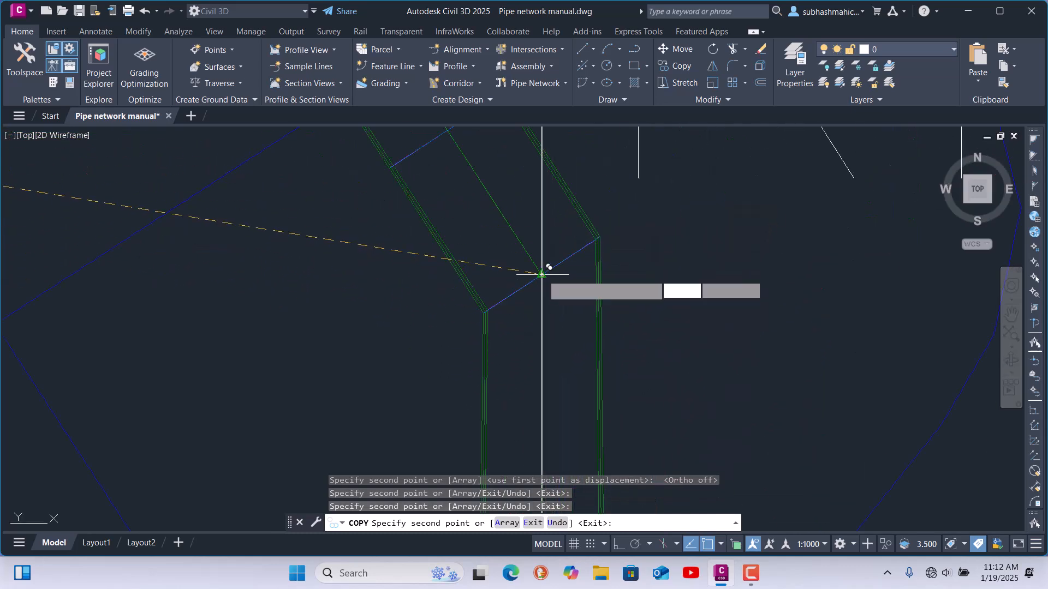
Place a copy of the vertical line at the pipe centreline junction in Structure - (4)
{"action": "scroll", "coordinate": [465, 139], "scroll_direction": "up", "scroll_amount": 5}
{"action": "scroll", "coordinate": [599, 304], "scroll_direction": "down", "scroll_amount": 5}
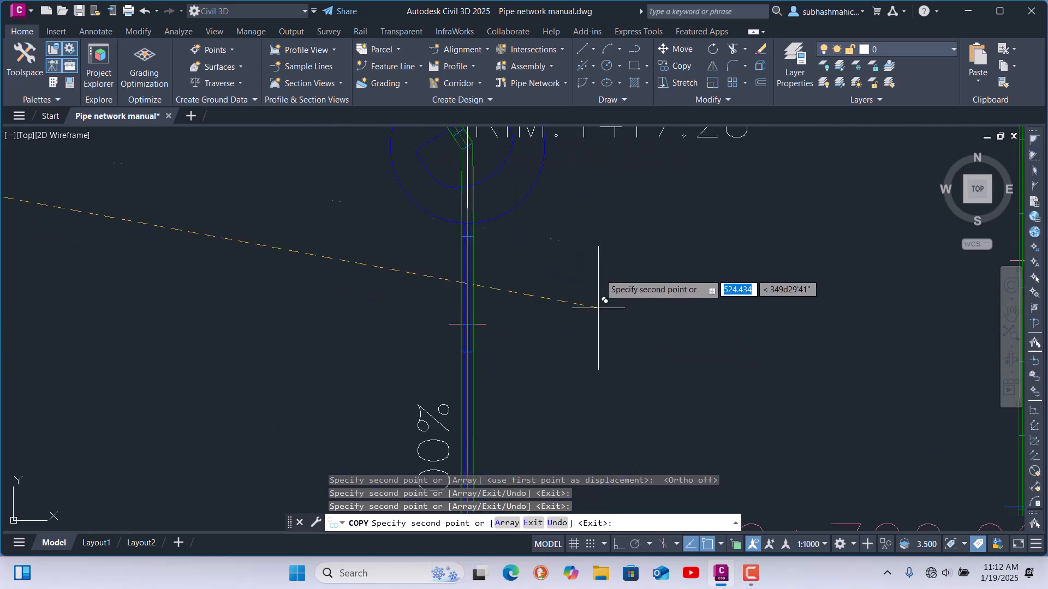
{"action": "scroll", "coordinate": [565, 406], "scroll_direction": "up", "scroll_amount": 3}
{"action": "scroll", "coordinate": [533, 248], "scroll_direction": "up", "scroll_amount": 6}
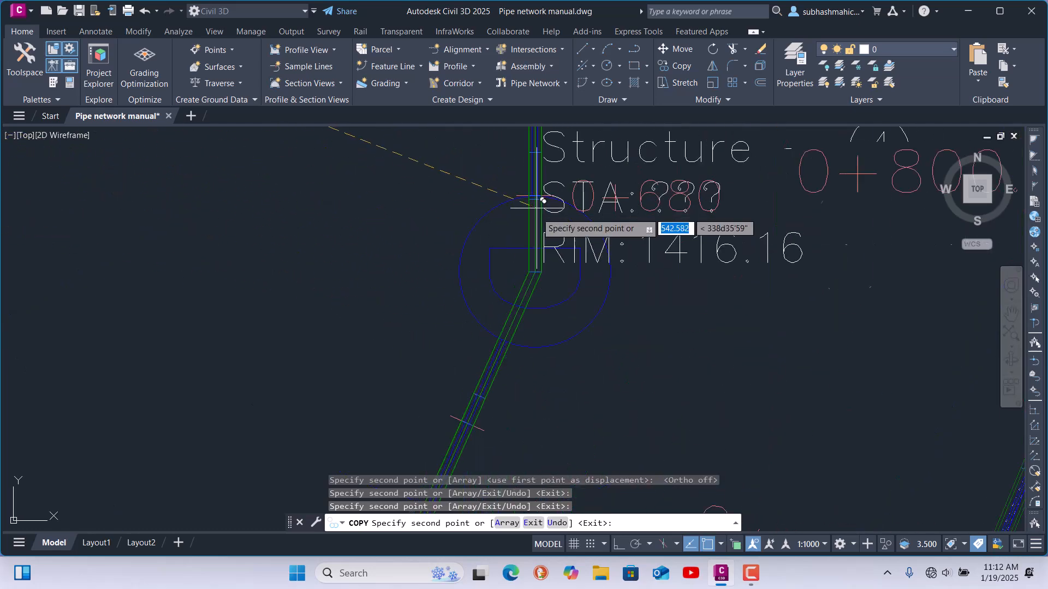
{"action": "scroll", "coordinate": [448, 231], "scroll_direction": "up", "scroll_amount": 3}
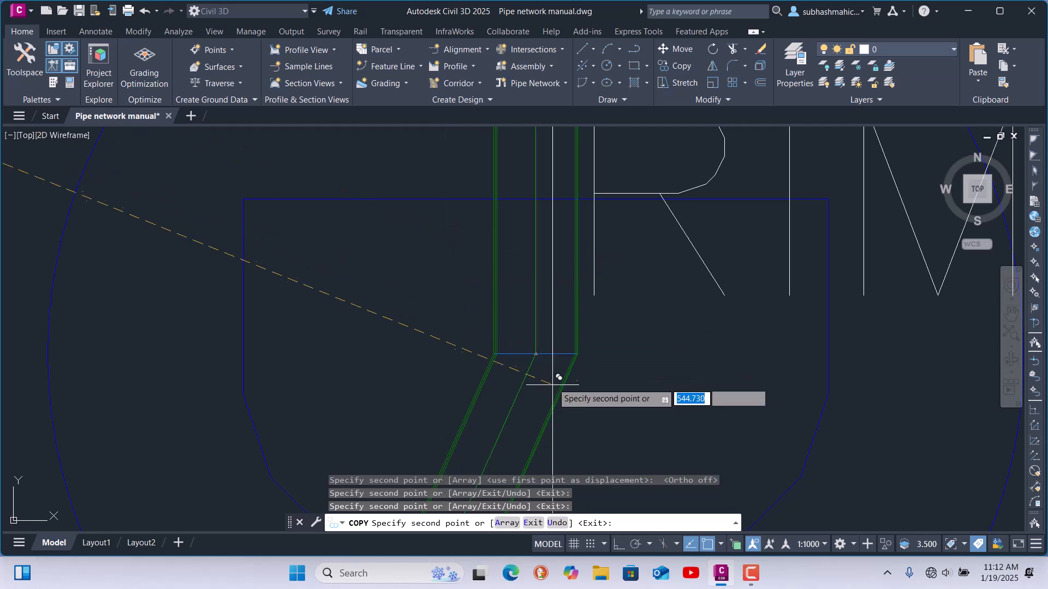
{"action": "left_click", "coordinate": [536, 353]}
Place a copy of the vertical line at the pipe centreline junction in Structure - (5)
{"action": "scroll", "coordinate": [595, 201], "scroll_direction": "down", "scroll_amount": 6}
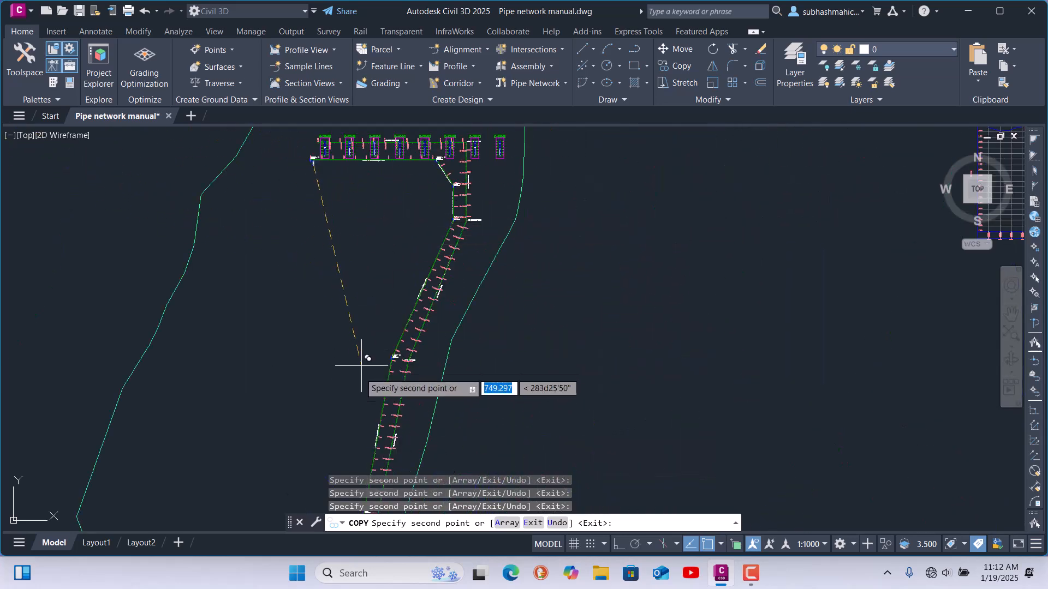
{"action": "scroll", "coordinate": [392, 355], "scroll_direction": "up", "scroll_amount": 3}
{"action": "scroll", "coordinate": [393, 355], "scroll_direction": "up", "scroll_amount": 6}
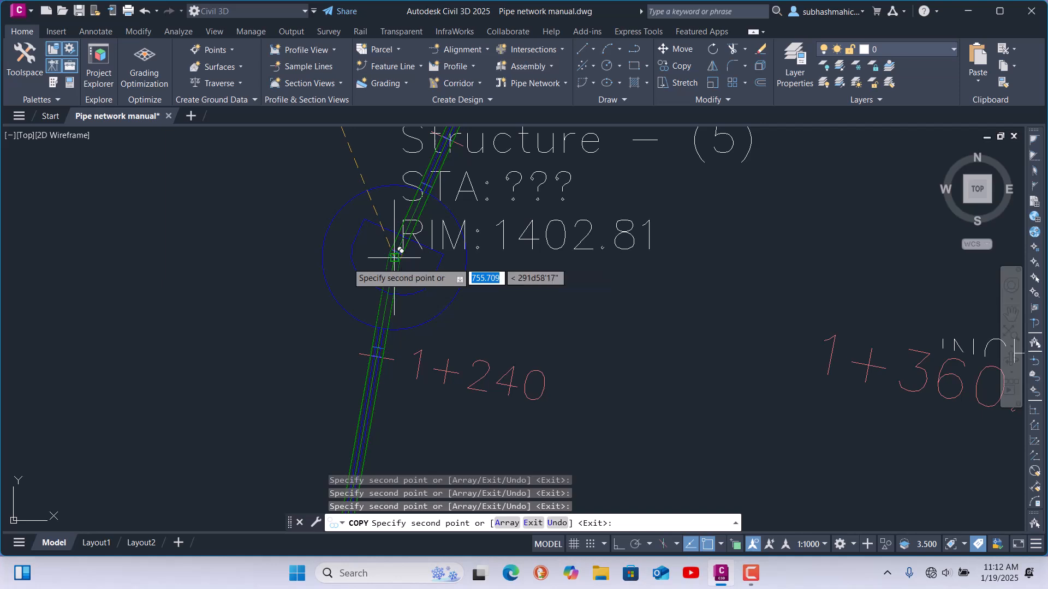
{"action": "scroll", "coordinate": [397, 251], "scroll_direction": "up", "scroll_amount": 5}
{"action": "left_click", "coordinate": [396, 231]}
Place a copy of the vertical line at the pipe centreline junction in Structure - (6)
{"action": "scroll", "coordinate": [692, 242], "scroll_direction": "down", "scroll_amount": 5}
{"action": "scroll", "coordinate": [377, 219], "scroll_direction": "down", "scroll_amount": 3}
{"action": "scroll", "coordinate": [306, 223], "scroll_direction": "down", "scroll_amount": 11}
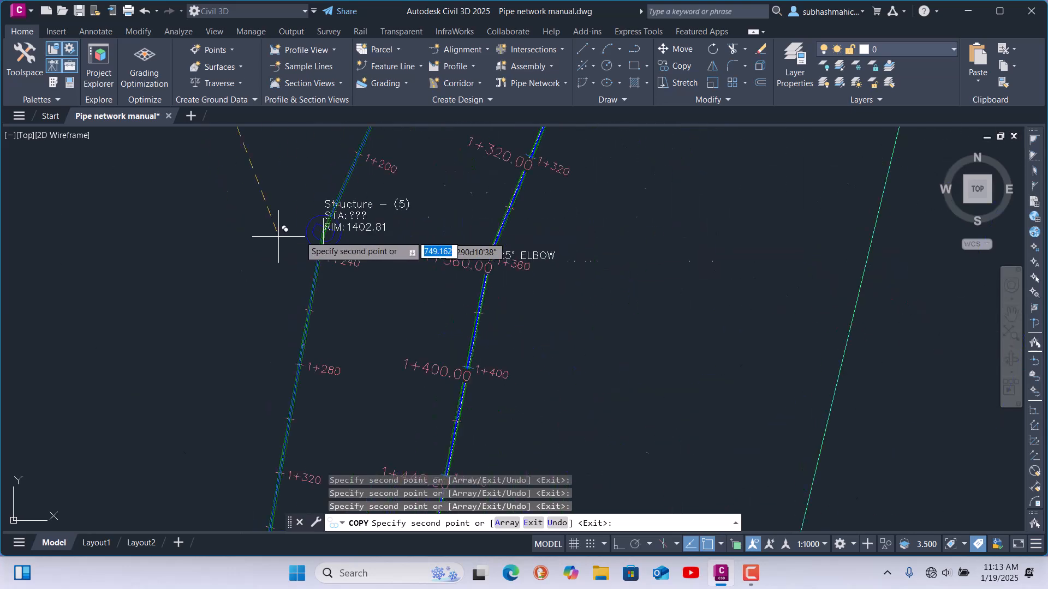
{"action": "scroll", "coordinate": [689, 270], "scroll_direction": "down", "scroll_amount": 6}
{"action": "scroll", "coordinate": [545, 349], "scroll_direction": "up", "scroll_amount": 10}
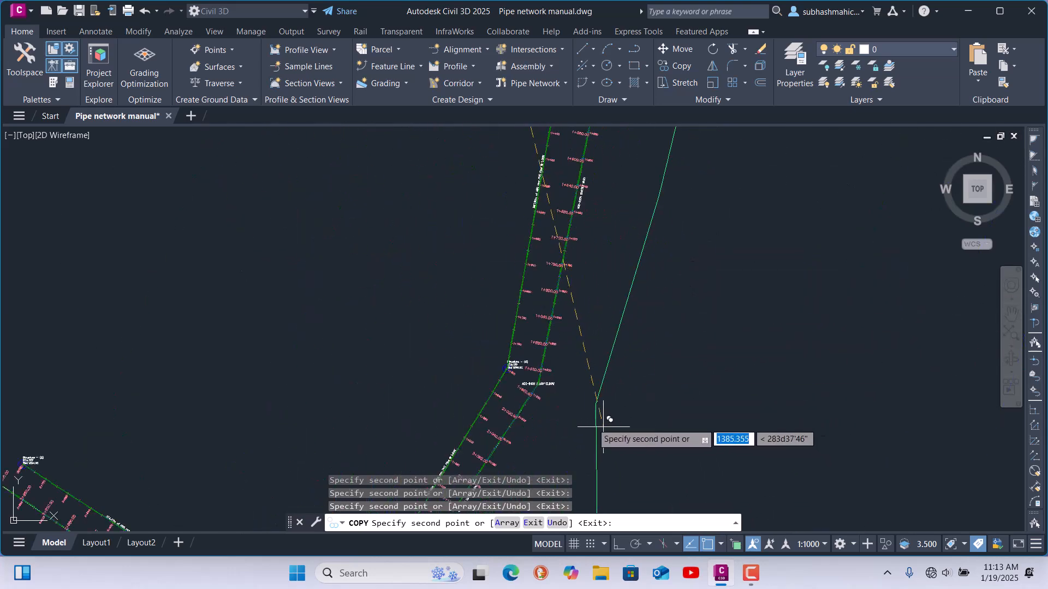
{"action": "scroll", "coordinate": [537, 318], "scroll_direction": "up", "scroll_amount": 4}
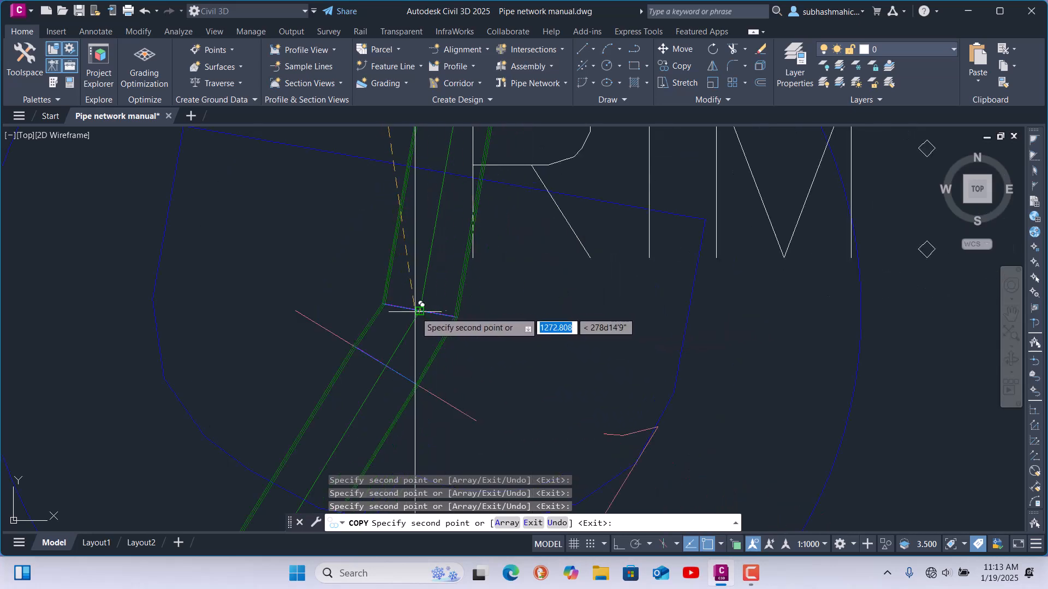
Place a copy of the vertical line at the pipe centreline junction in Structure - (7)
{"action": "scroll", "coordinate": [615, 251], "scroll_direction": "down", "scroll_amount": 5}
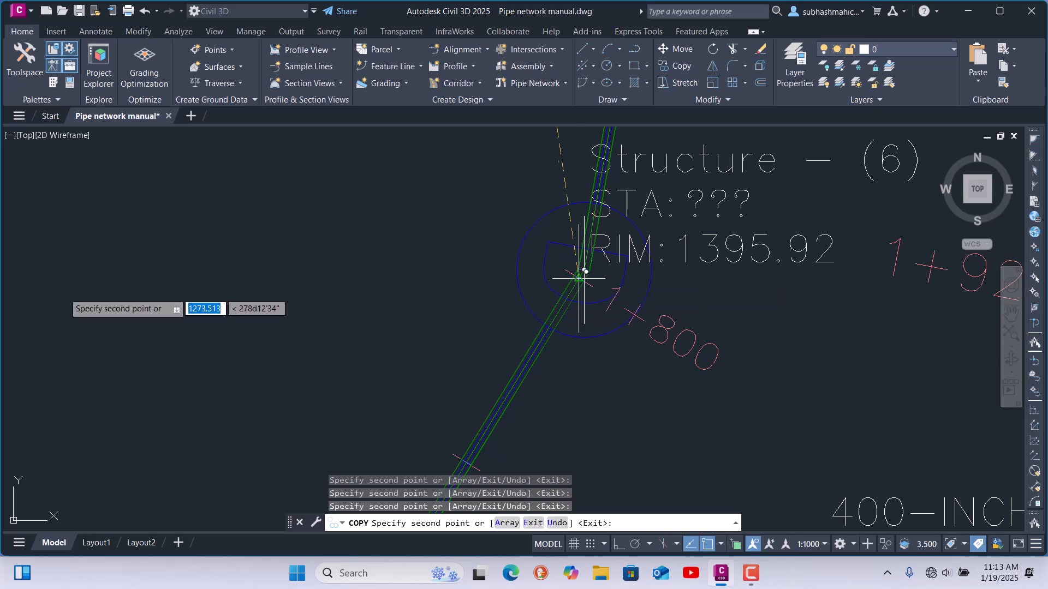
{"action": "scroll", "coordinate": [351, 241], "scroll_direction": "down", "scroll_amount": 10}
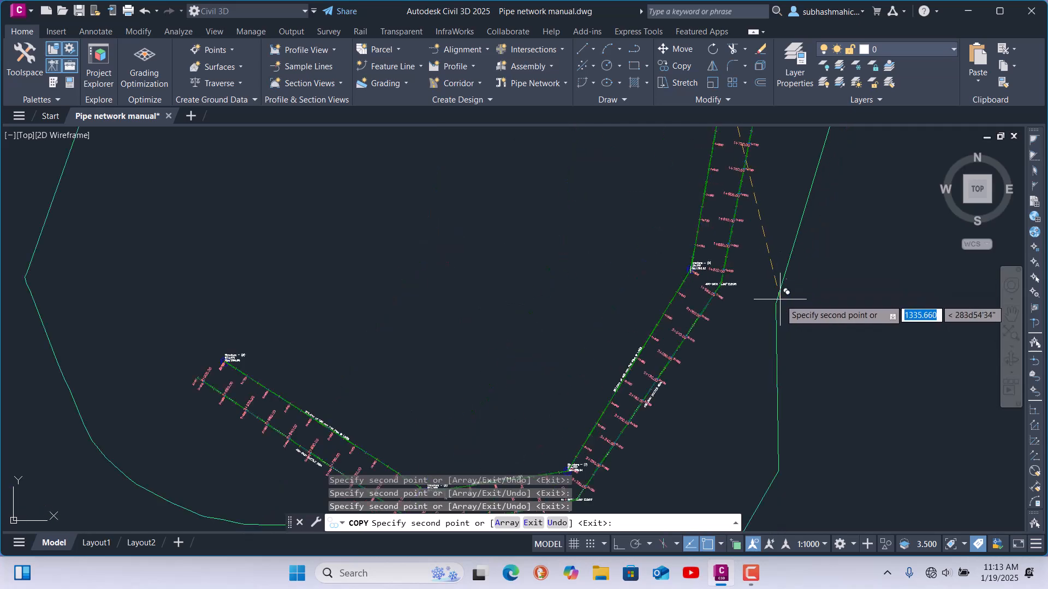
{"action": "scroll", "coordinate": [514, 362], "scroll_direction": "up", "scroll_amount": 6}
{"action": "scroll", "coordinate": [616, 390], "scroll_direction": "up", "scroll_amount": 8}
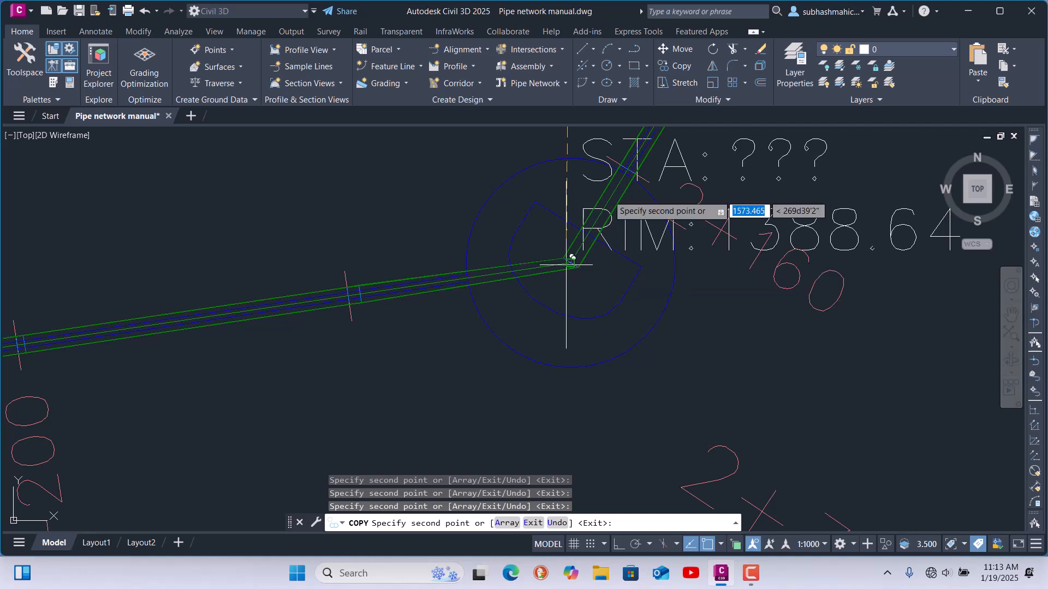
{"action": "scroll", "coordinate": [639, 171], "scroll_direction": "up", "scroll_amount": 2}
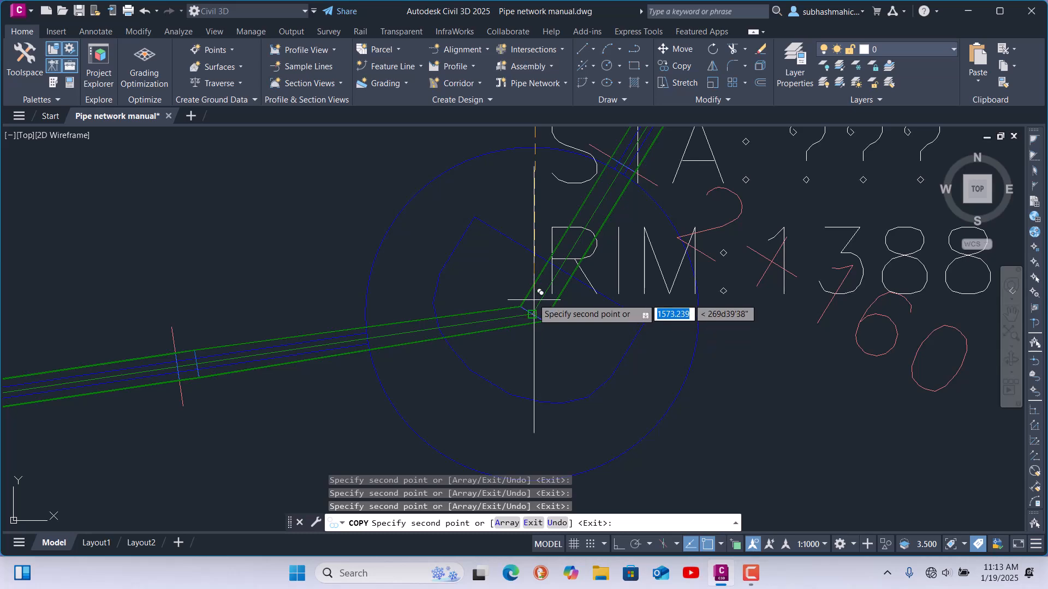
Place a copy of the vertical line at the pipe centreline junction in Structure - (8)
{"action": "scroll", "coordinate": [689, 360], "scroll_direction": "down", "scroll_amount": 5}
{"action": "scroll", "coordinate": [60, 374], "scroll_direction": "up", "scroll_amount": 7}
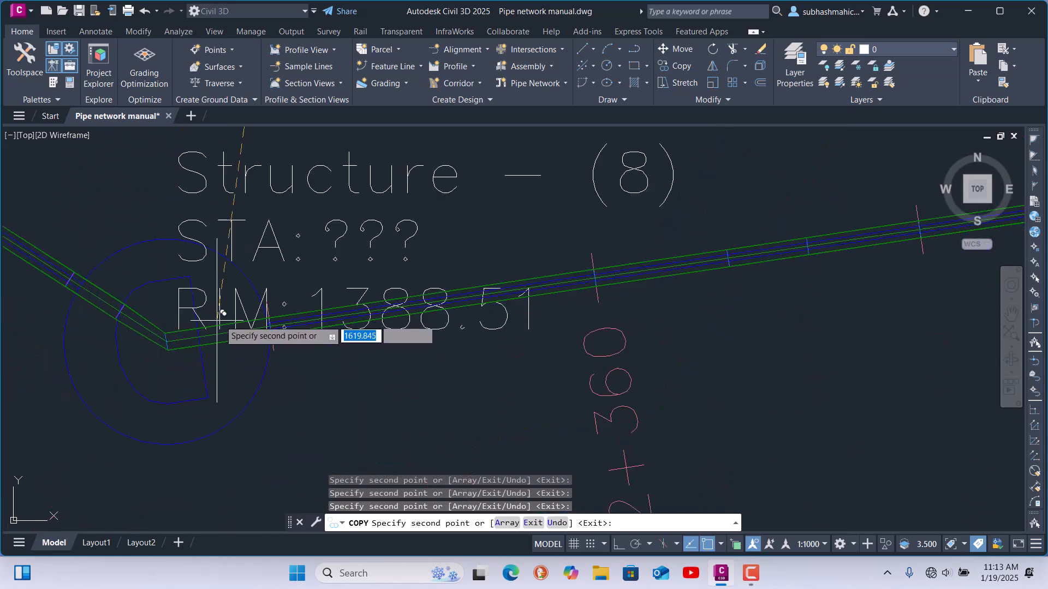
{"action": "scroll", "coordinate": [148, 341], "scroll_direction": "up", "scroll_amount": 2}
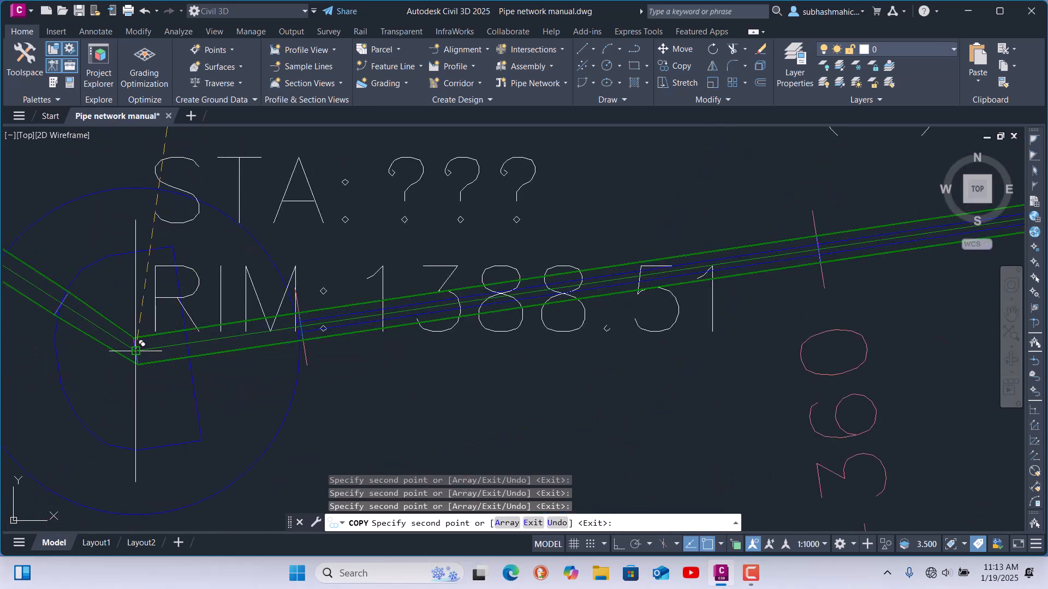
Place the last copy of the vertical line at the pipe centreline end in Structure - (9) and finish copying
{"action": "scroll", "coordinate": [491, 385], "scroll_direction": "down", "scroll_amount": 8}
{"action": "scroll", "coordinate": [540, 386], "scroll_direction": "down", "scroll_amount": 4}
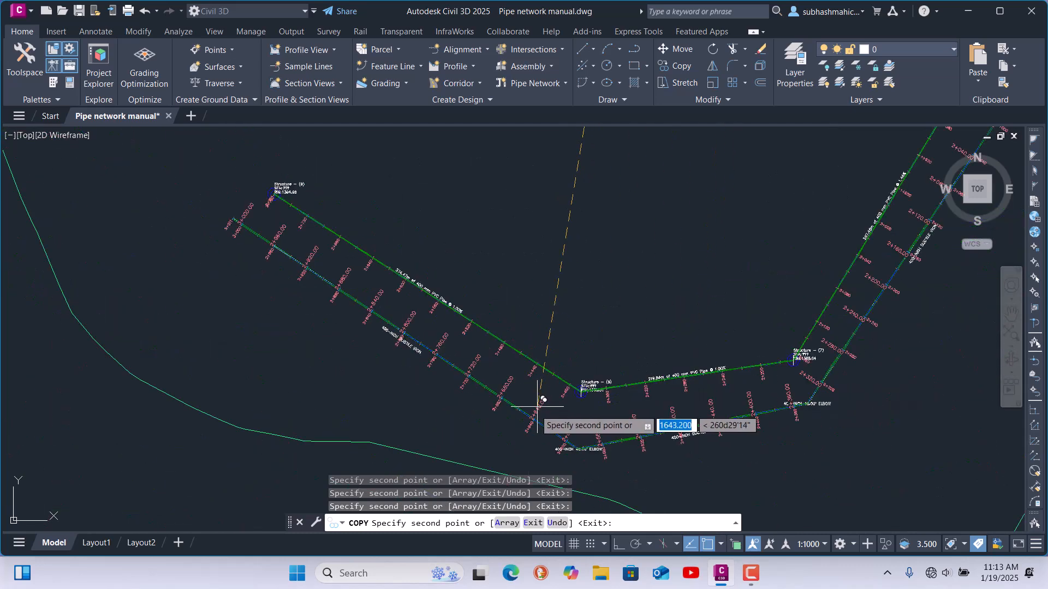
{"action": "scroll", "coordinate": [538, 407], "scroll_direction": "down", "scroll_amount": 2}
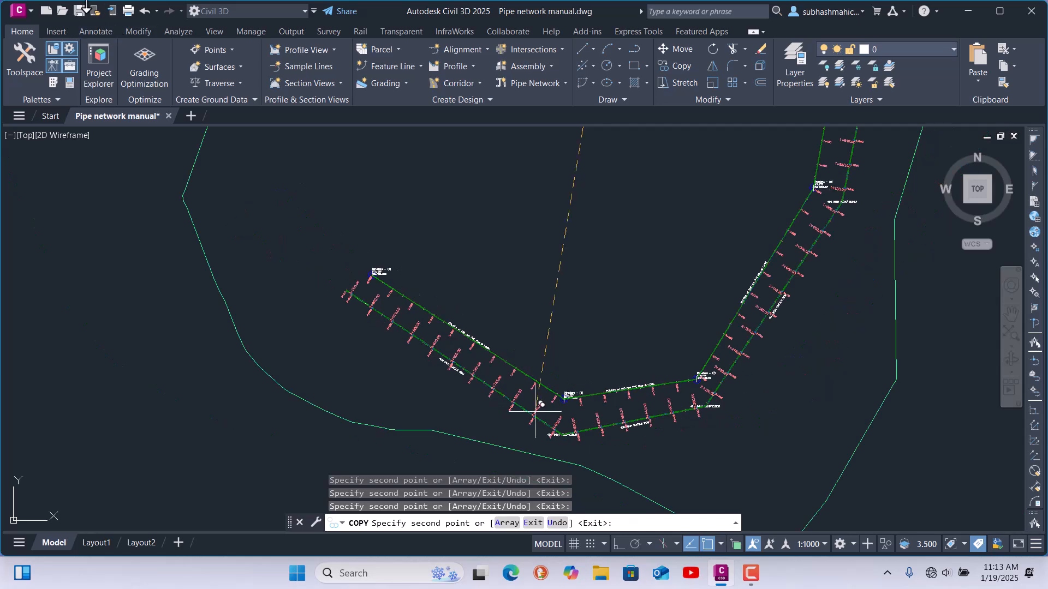
{"action": "scroll", "coordinate": [377, 273], "scroll_direction": "up", "scroll_amount": 9}
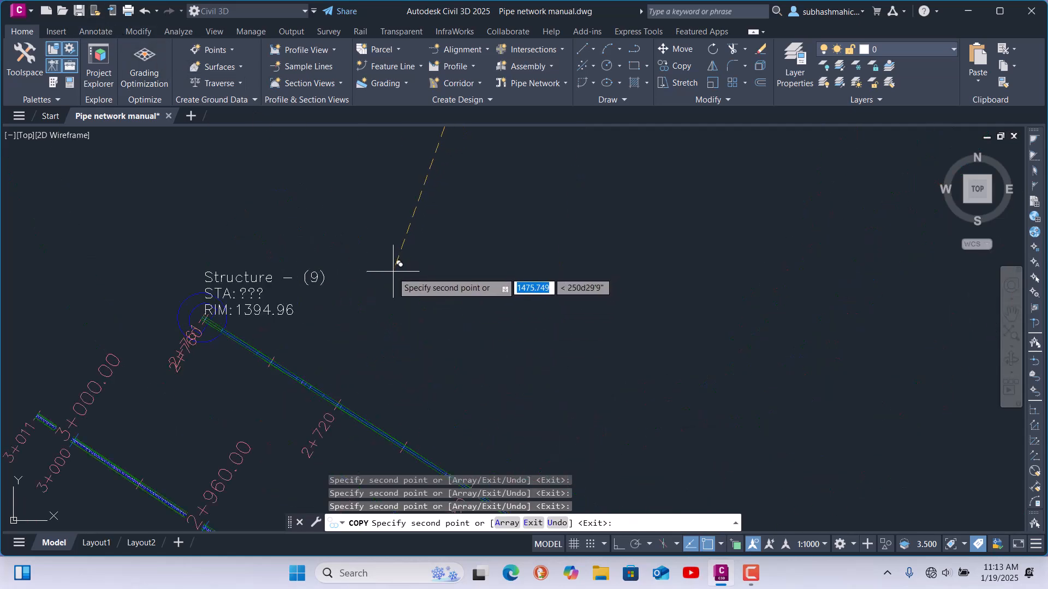
{"action": "scroll", "coordinate": [97, 306], "scroll_direction": "up", "scroll_amount": 4}
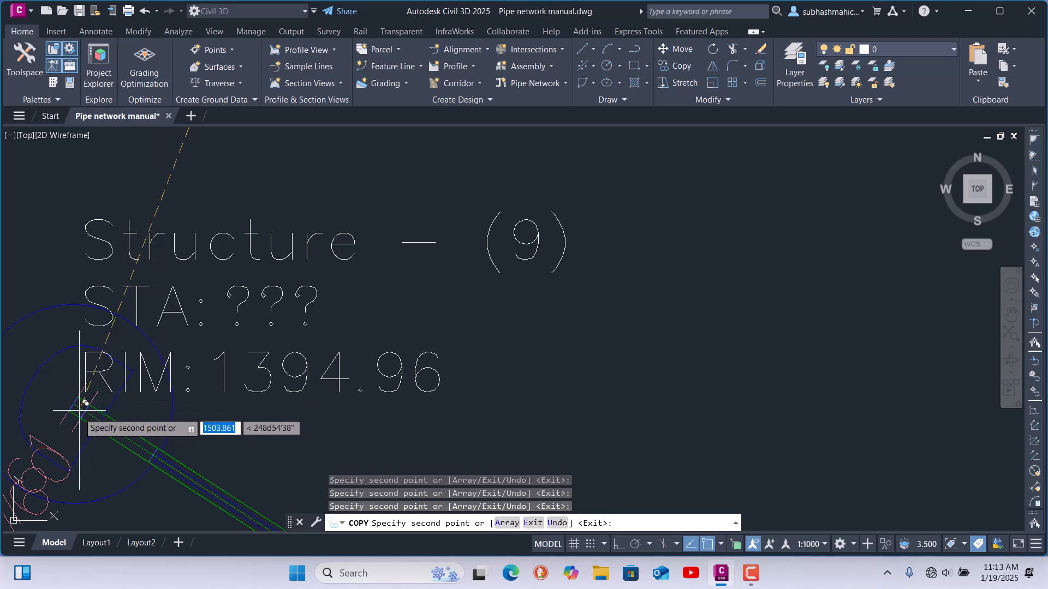
{"action": "scroll", "coordinate": [82, 404], "scroll_direction": "up", "scroll_amount": 2}
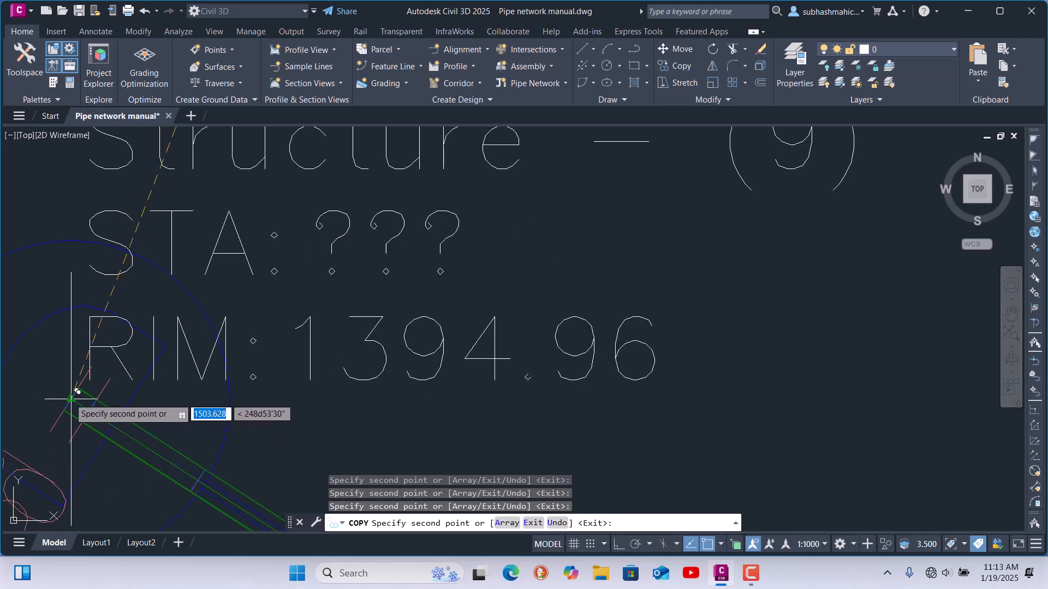
{"action": "key", "text": "Escape"}
Examine how the copied lines sit on the pipes along the network, beginning at Structure - (1)
{"action": "scroll", "coordinate": [446, 255], "scroll_direction": "down", "scroll_amount": 3}
{"action": "scroll", "coordinate": [290, 407], "scroll_direction": "down", "scroll_amount": 10}
{"action": "scroll", "coordinate": [421, 259], "scroll_direction": "up", "scroll_amount": 5}
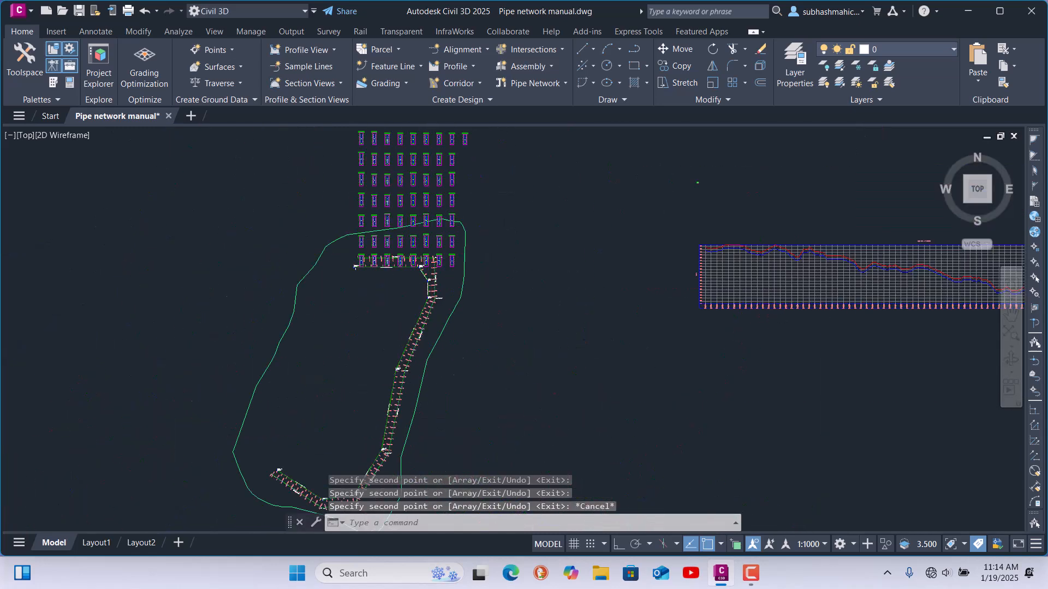
{"action": "scroll", "coordinate": [187, 281], "scroll_direction": "up", "scroll_amount": 10}
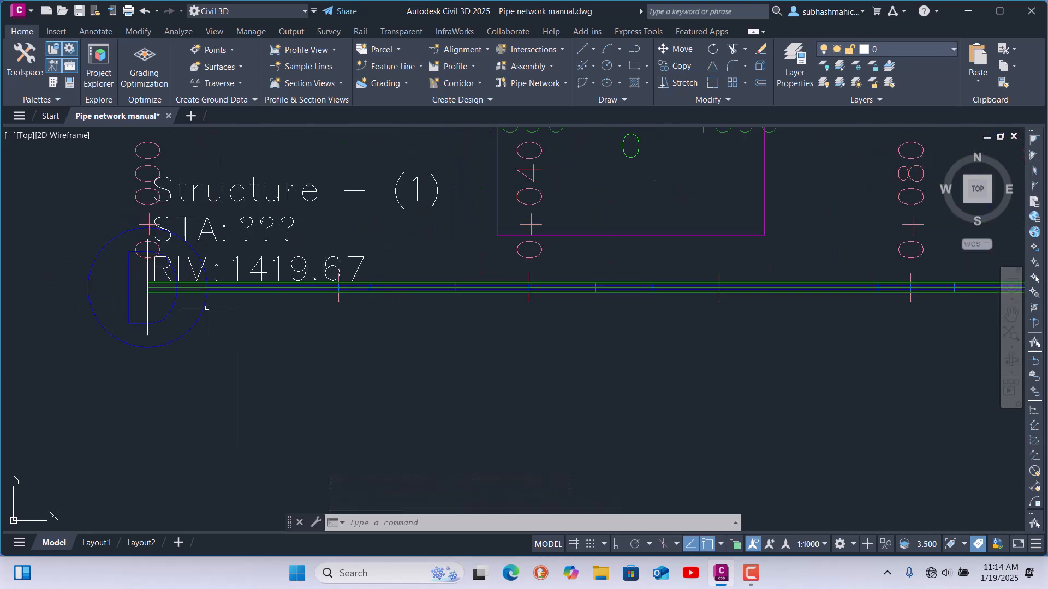
{"action": "scroll", "coordinate": [143, 300], "scroll_direction": "down", "scroll_amount": 10}
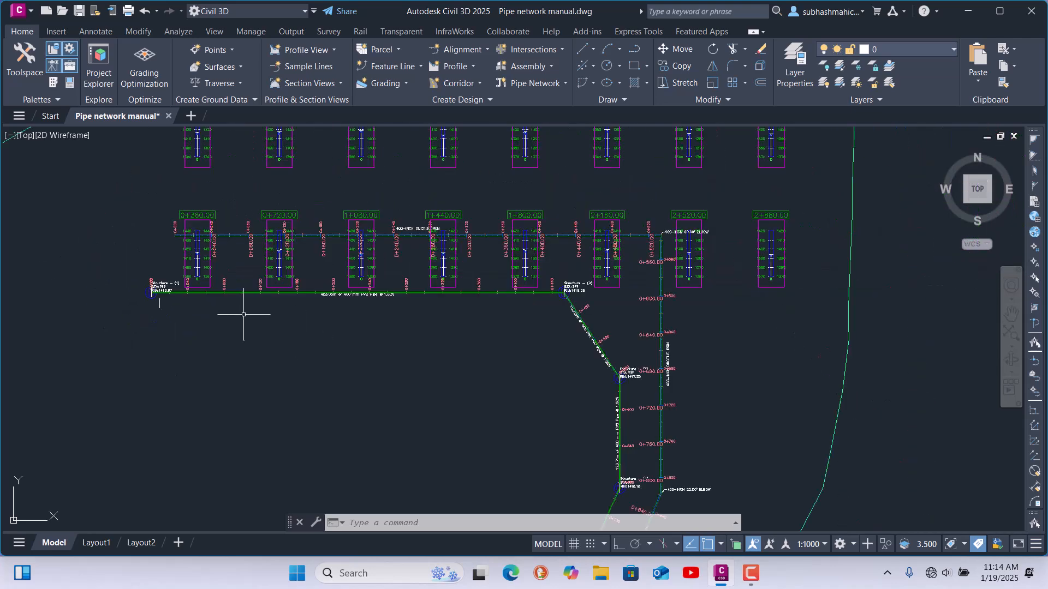
{"action": "scroll", "coordinate": [565, 292], "scroll_direction": "up", "scroll_amount": 10}
{"action": "scroll", "coordinate": [572, 293], "scroll_direction": "down", "scroll_amount": 8}
Rotate the line at Structure - (3) about the pipe centreline junction, using the line as reference and aligning it with the angled pipe joint
{"action": "scroll", "coordinate": [493, 360], "scroll_direction": "up", "scroll_amount": 6}
{"action": "scroll", "coordinate": [493, 360], "scroll_direction": "up", "scroll_amount": 5}
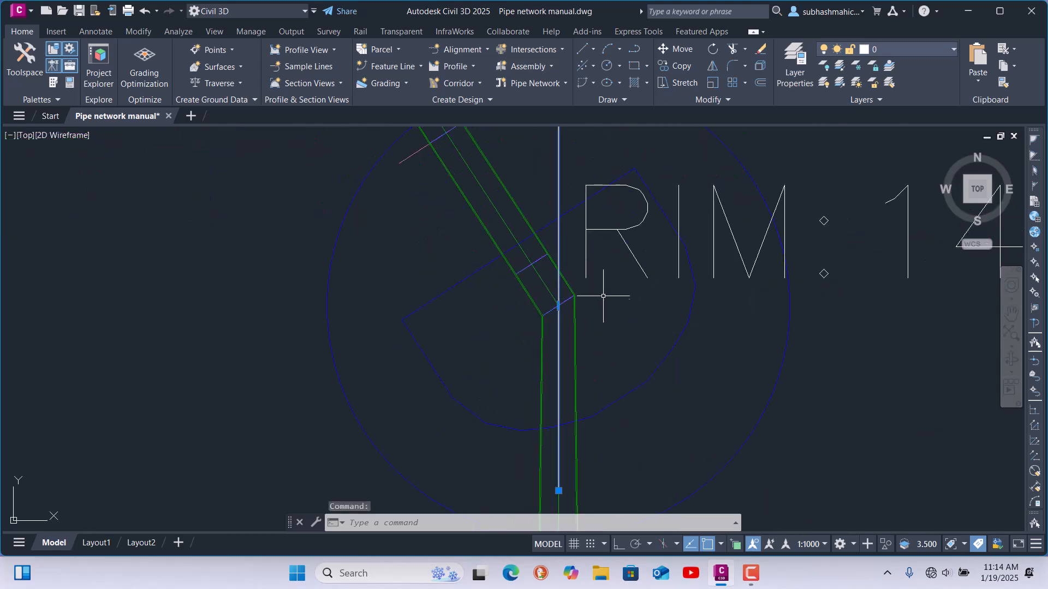
{"action": "type", "text": "RO"}
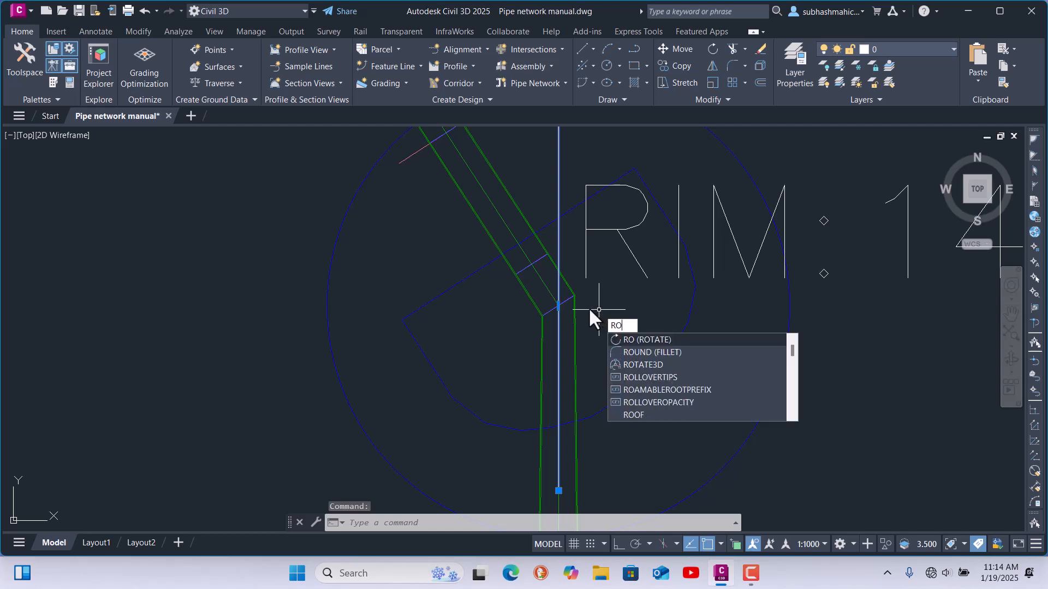
{"action": "key", "text": "Return"}
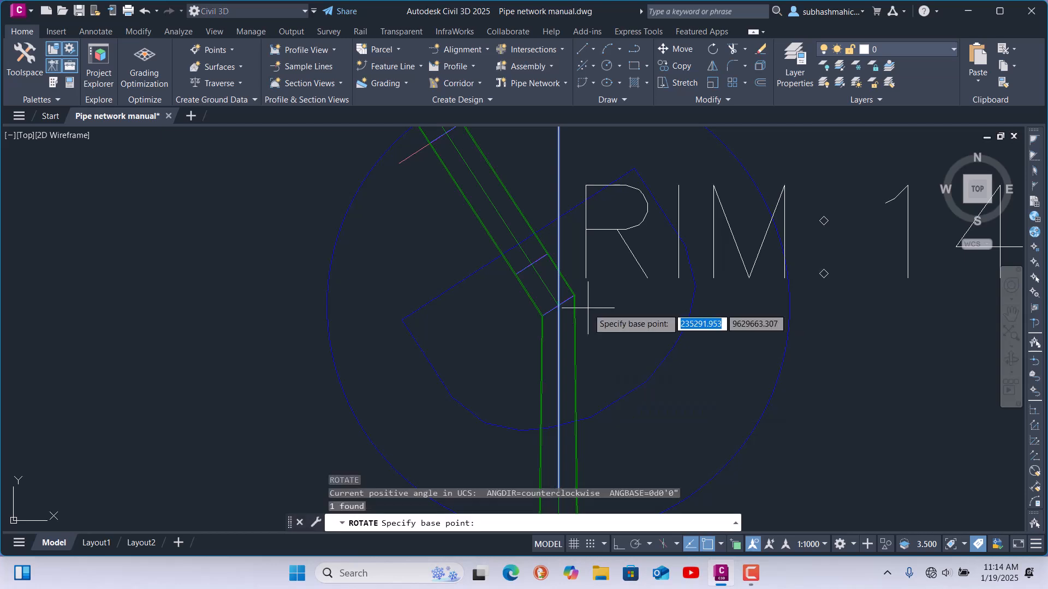
{"action": "left_click", "coordinate": [558, 305]}
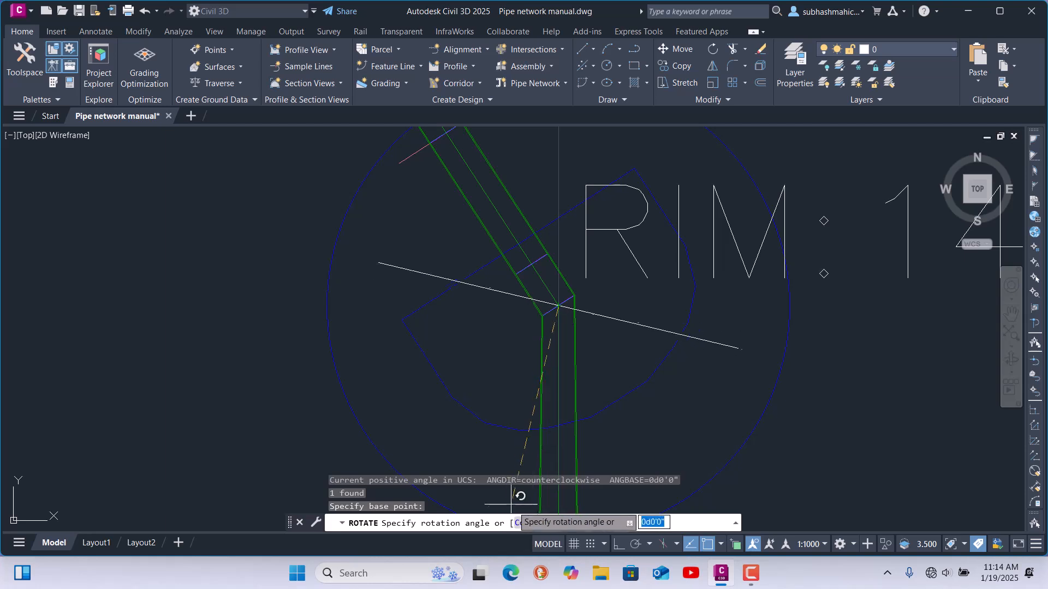
{"action": "left_click", "coordinate": [553, 524]}
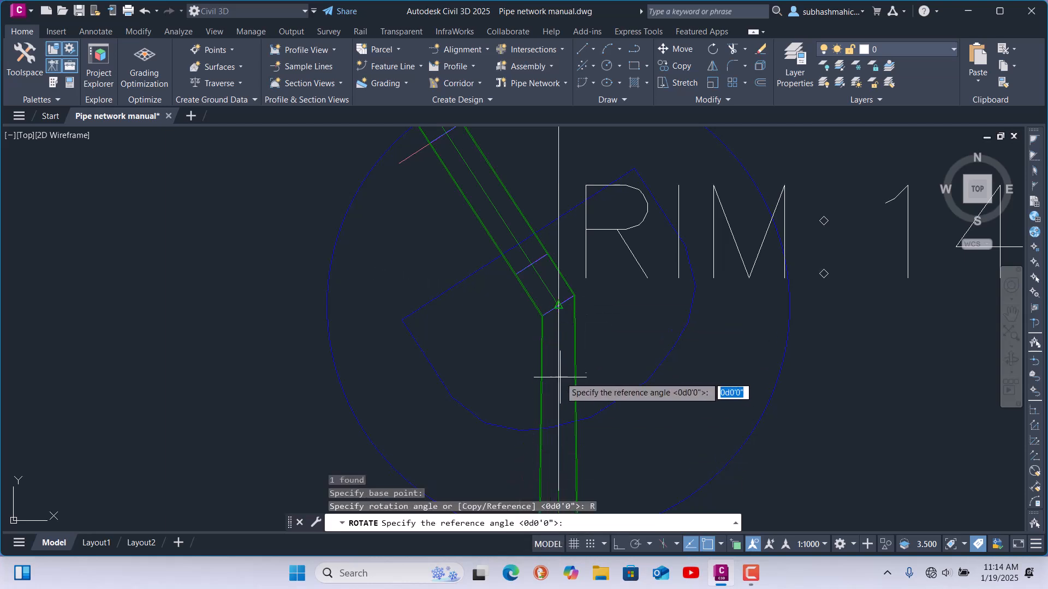
{"action": "left_click", "coordinate": [558, 306]}
{"action": "scroll", "coordinate": [510, 354], "scroll_direction": "down", "scroll_amount": 2}
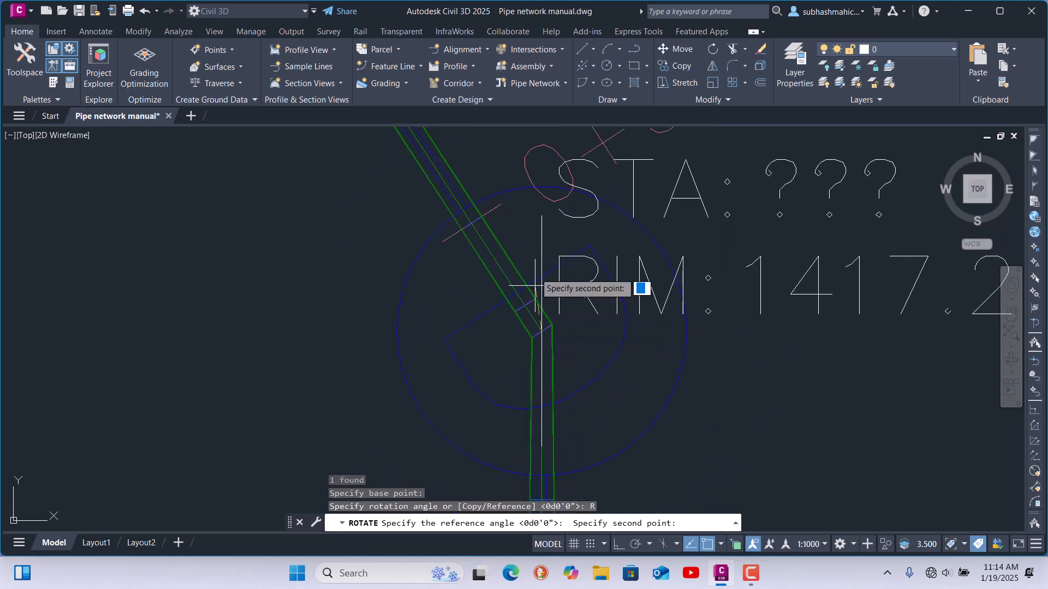
{"action": "left_click", "coordinate": [542, 216]}
{"action": "scroll", "coordinate": [546, 304], "scroll_direction": "up", "scroll_amount": 4}
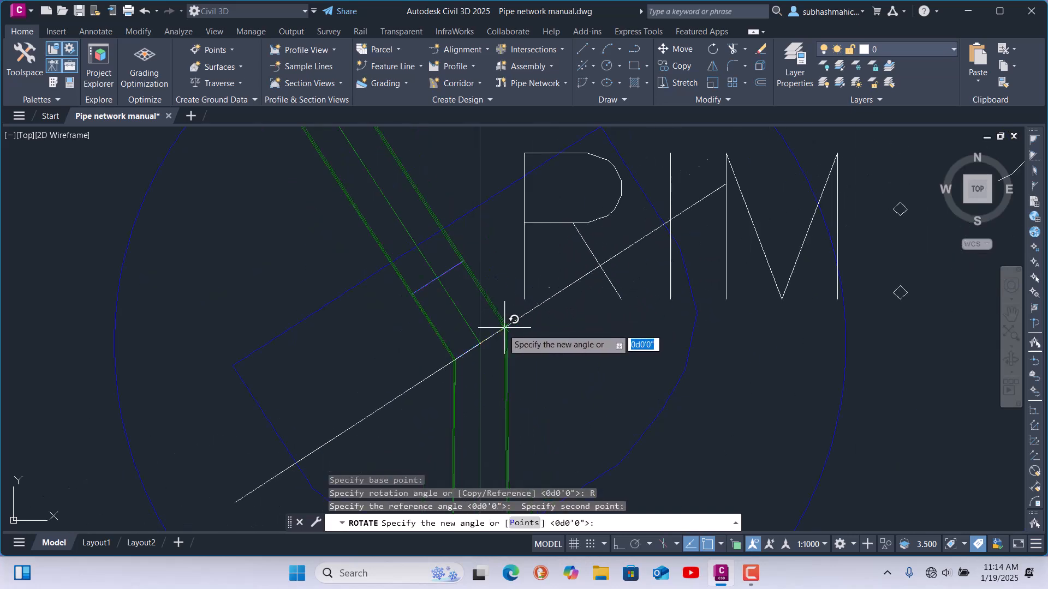
{"action": "scroll", "coordinate": [495, 328], "scroll_direction": "up", "scroll_amount": 4}
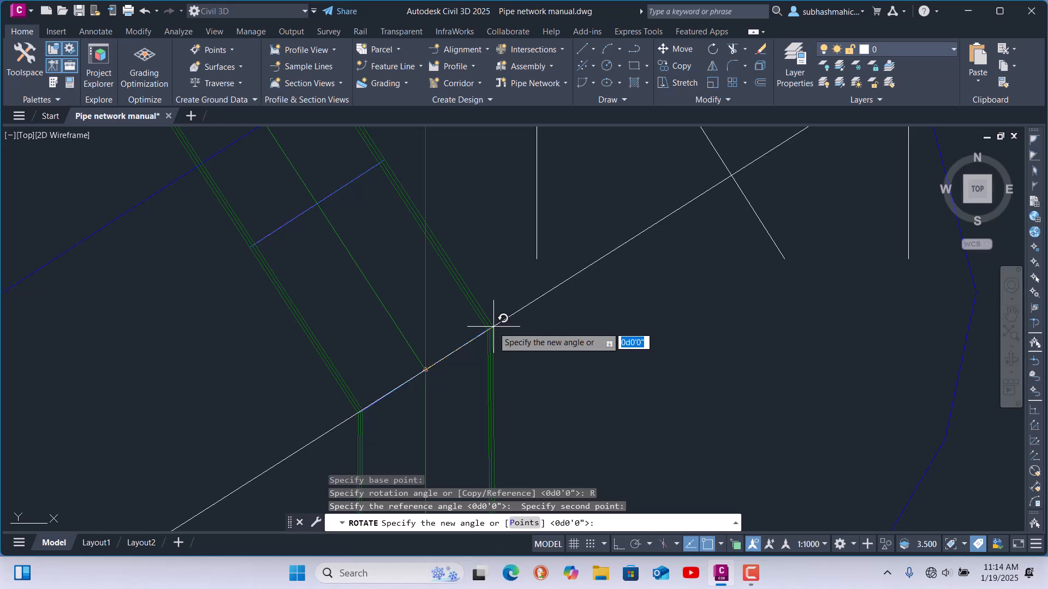
{"action": "left_click", "coordinate": [579, 372]}
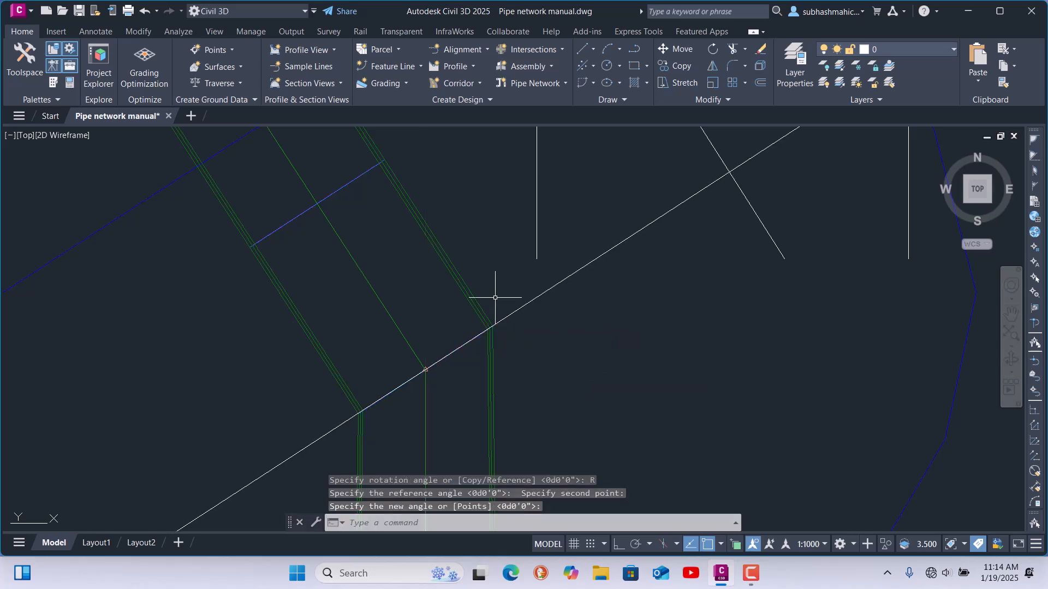
Try to rotate the line at Structure - (4) by reference about the pipe centreline junction to align it with the pipe joint
{"action": "scroll", "coordinate": [498, 297], "scroll_direction": "down", "scroll_amount": 5}
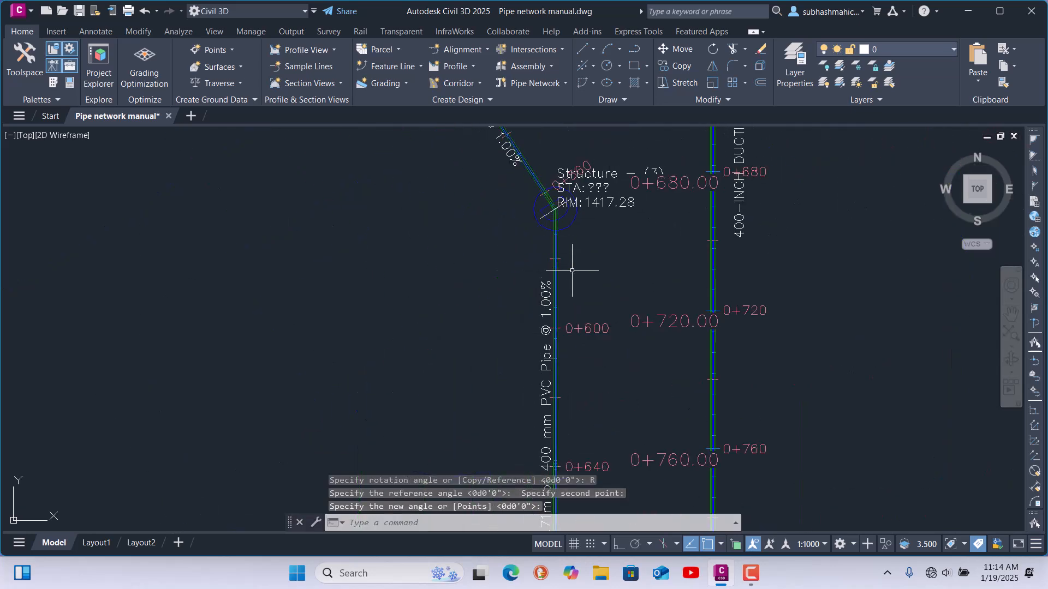
{"action": "scroll", "coordinate": [512, 315], "scroll_direction": "down", "scroll_amount": 4}
{"action": "scroll", "coordinate": [653, 298], "scroll_direction": "up", "scroll_amount": 10}
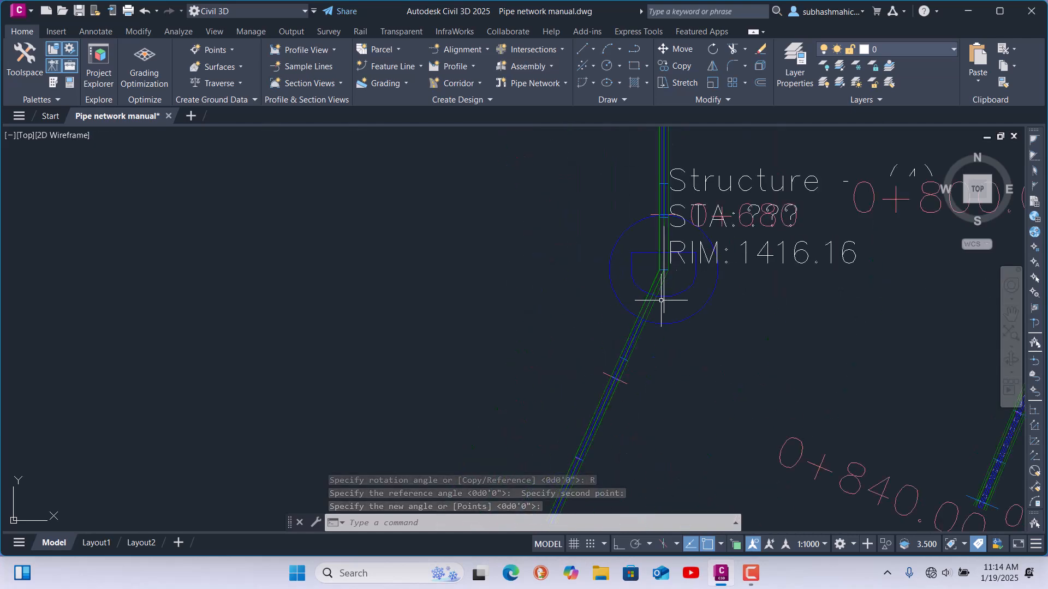
{"action": "scroll", "coordinate": [653, 298], "scroll_direction": "down", "scroll_amount": 4}
{"action": "scroll", "coordinate": [613, 328], "scroll_direction": "up", "scroll_amount": 4}
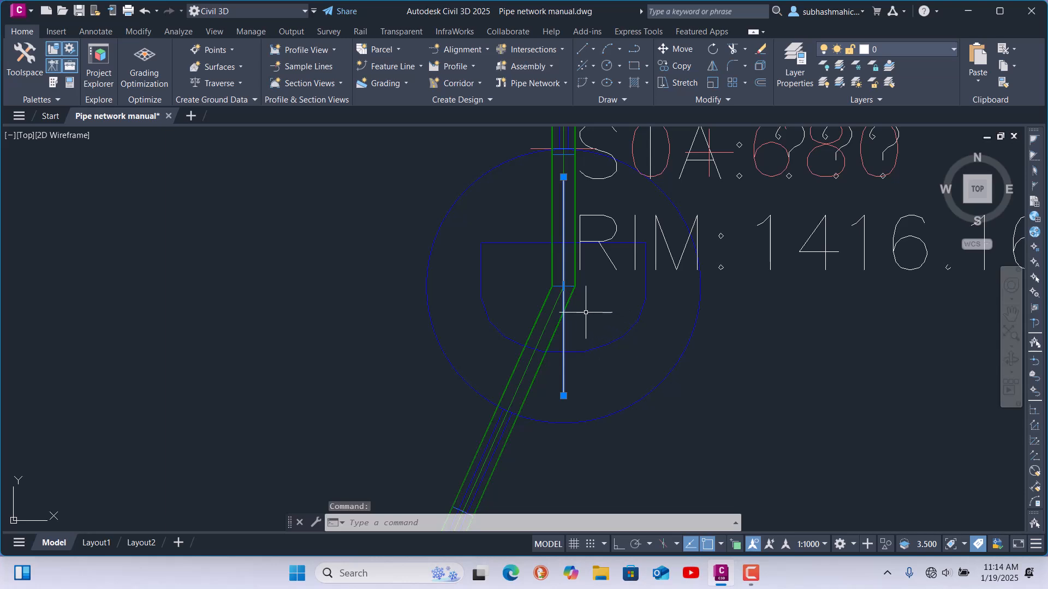
{"action": "type", "text": "ro"}
{"action": "key", "text": "Return"}
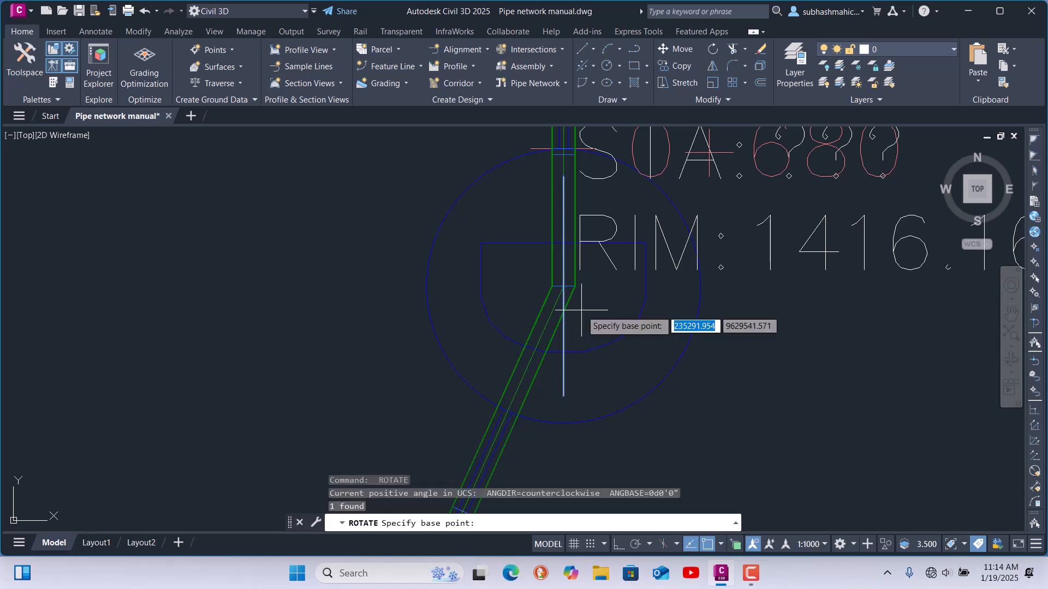
{"action": "left_click", "coordinate": [563, 285]}
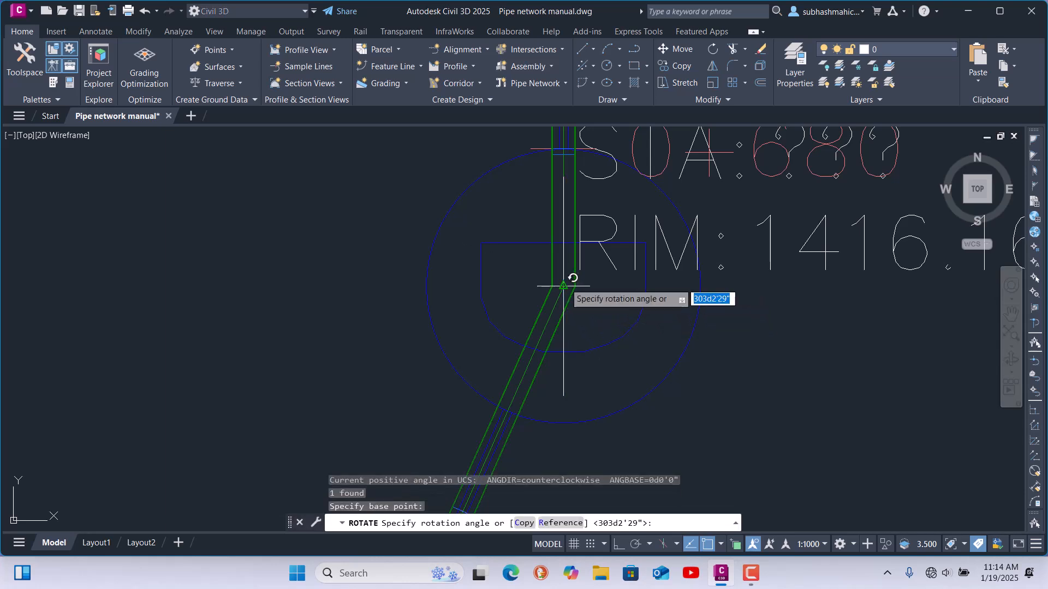
{"action": "left_click", "coordinate": [560, 523]}
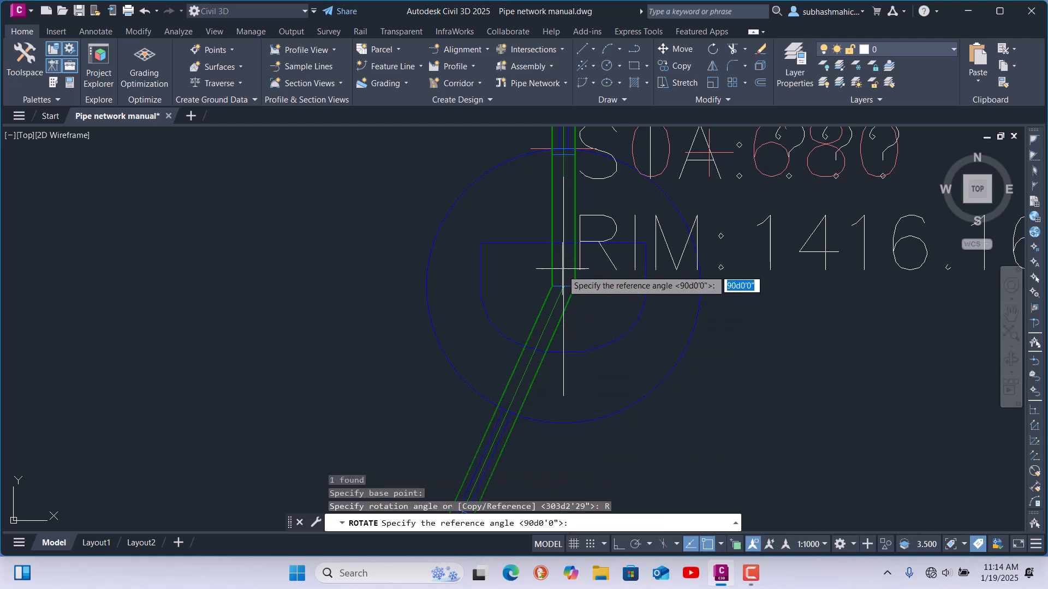
{"action": "left_click", "coordinate": [563, 285]}
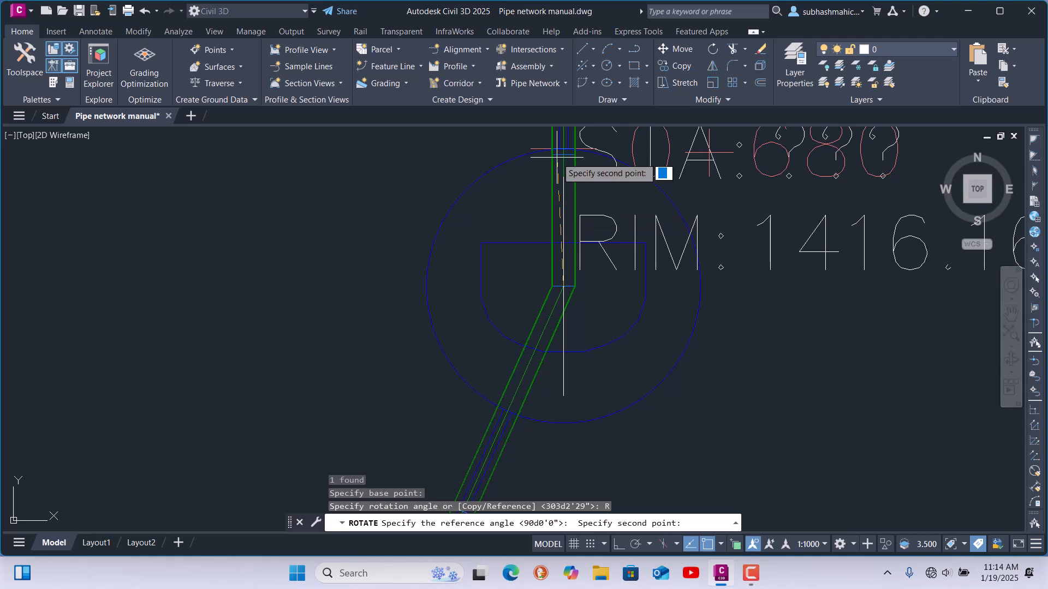
{"action": "scroll", "coordinate": [569, 202], "scroll_direction": "up", "scroll_amount": 2}
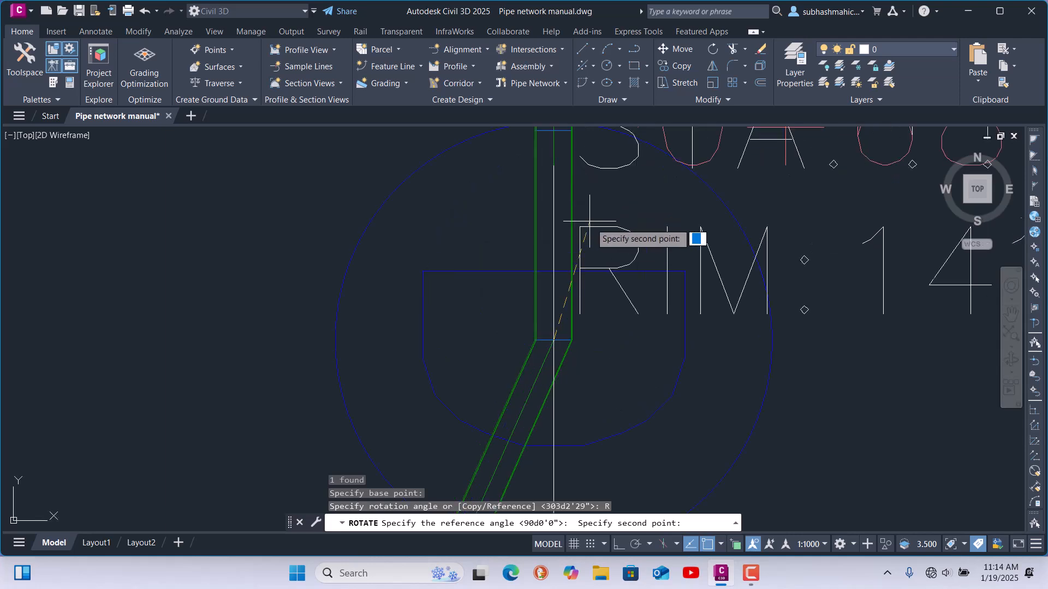
{"action": "left_click", "coordinate": [553, 166]}
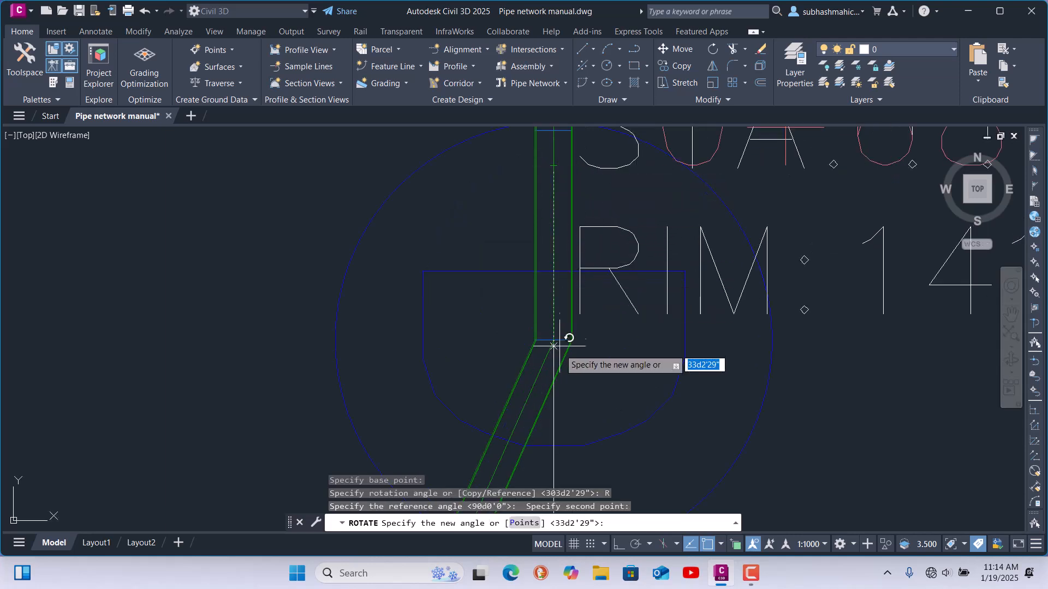
{"action": "scroll", "coordinate": [588, 342], "scroll_direction": "up", "scroll_amount": 5}
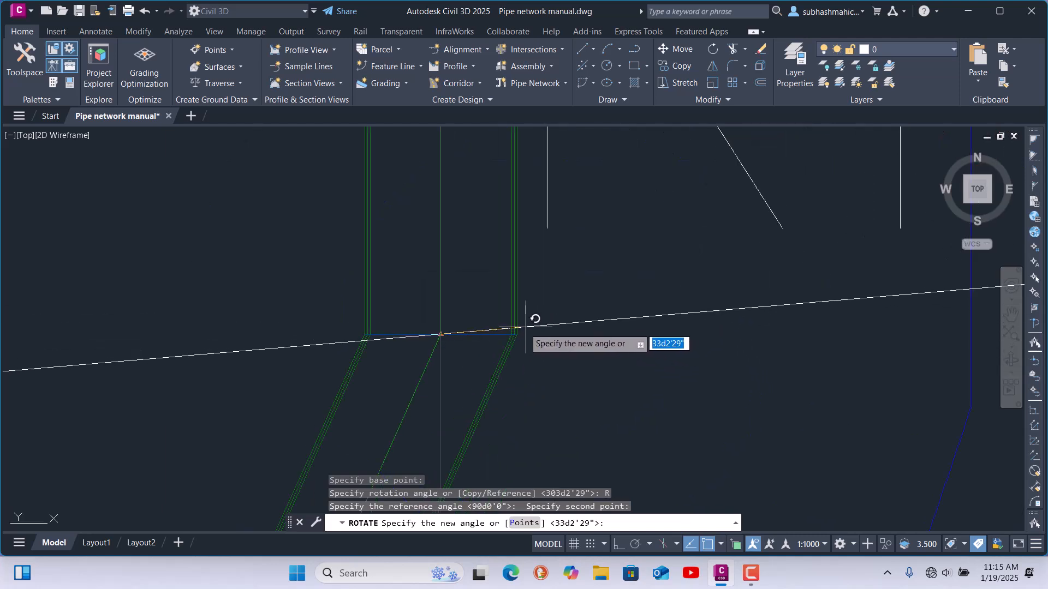
{"action": "scroll", "coordinate": [517, 334], "scroll_direction": "up", "scroll_amount": 3}
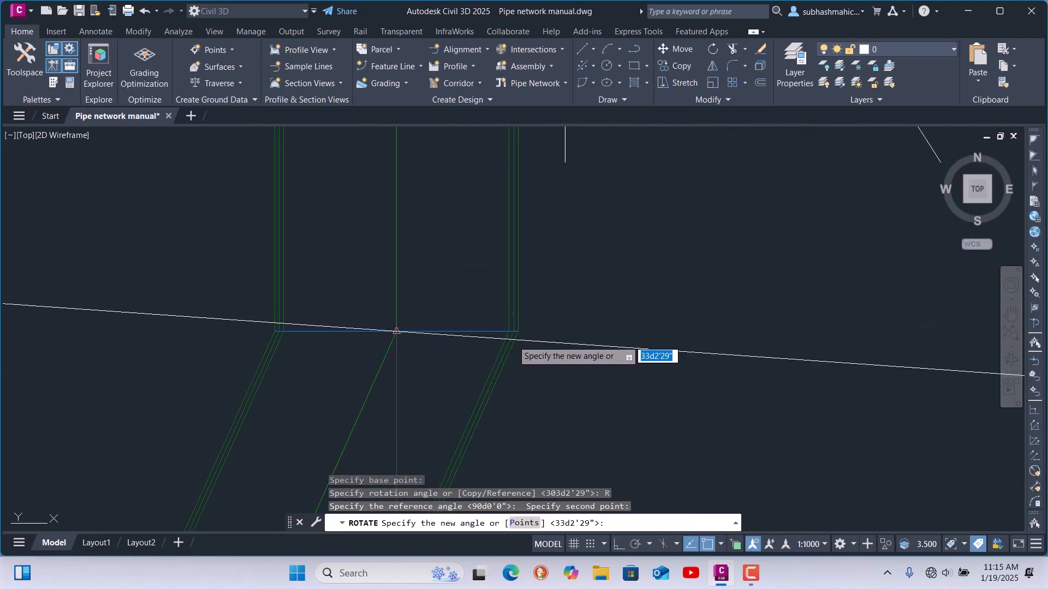
{"action": "left_click", "coordinate": [513, 334]}
Check the rotated line against the pipe joint at Structure - (4) and undo its rotation
{"action": "scroll", "coordinate": [582, 235], "scroll_direction": "up", "scroll_amount": 5}
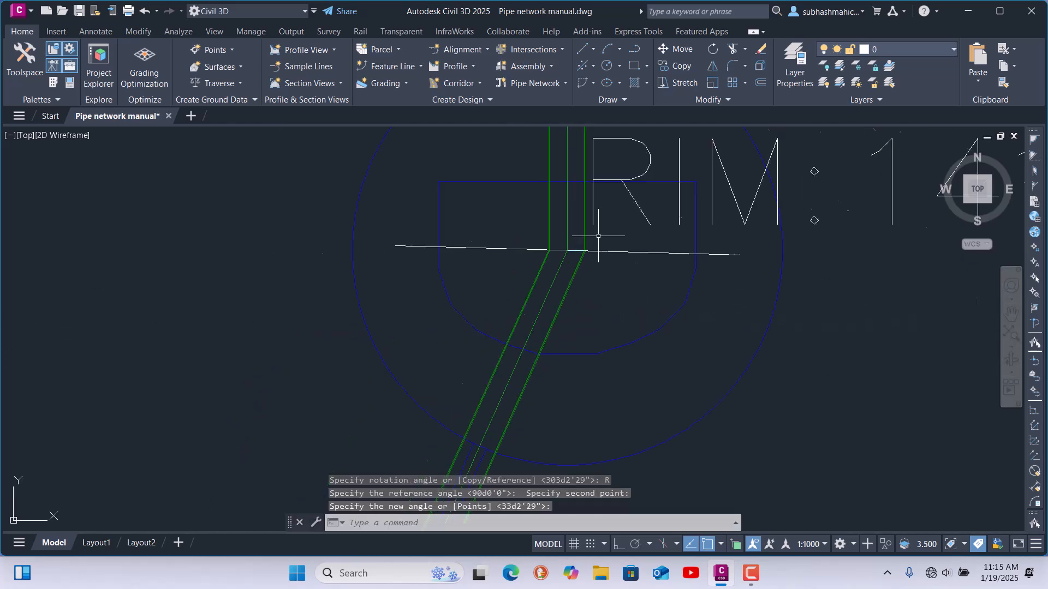
{"action": "scroll", "coordinate": [582, 233], "scroll_direction": "up", "scroll_amount": 5}
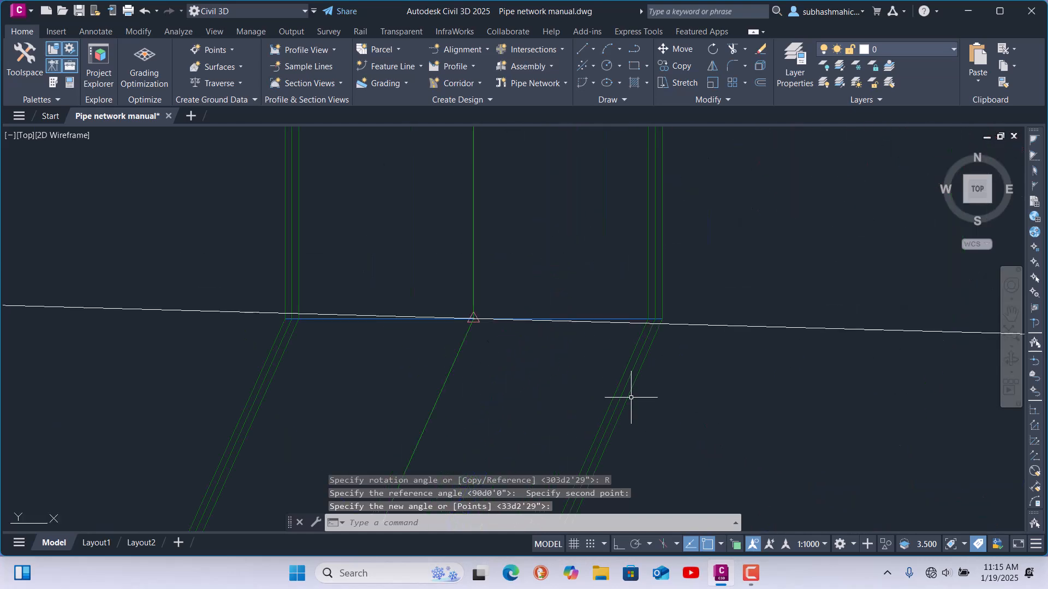
{"action": "key", "text": "ctrl+z"}
{"action": "key", "text": "ctrl+z"}
{"action": "key", "text": "ctrl+z"}
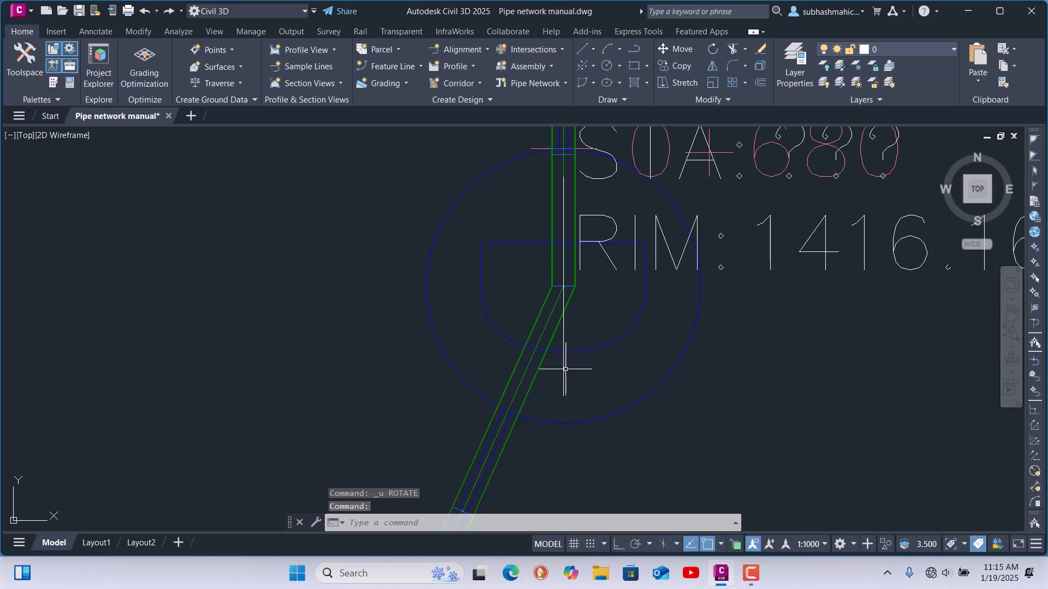
Rotate the line at Structure - (4) by reference about the pipe centreline junction, from its upper end to the outer corner of the pipe joint
{"action": "left_click", "coordinate": [564, 369]}
{"action": "right_click", "coordinate": [641, 378]}
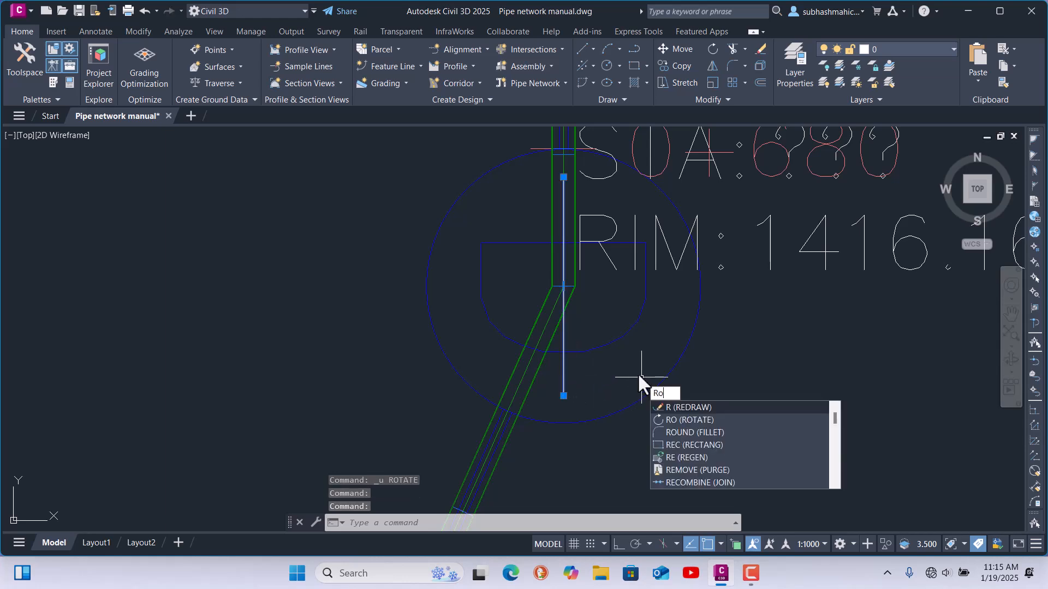
{"action": "left_click", "coordinate": [677, 407]}
{"action": "scroll", "coordinate": [574, 295], "scroll_direction": "up", "scroll_amount": 8}
{"action": "scroll", "coordinate": [494, 290], "scroll_direction": "up", "scroll_amount": 2}
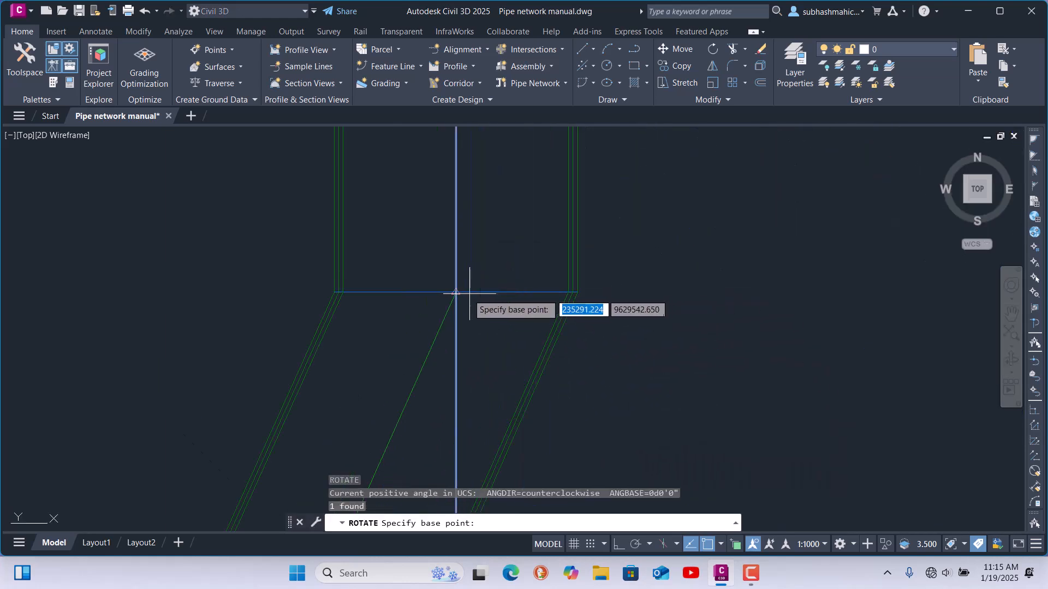
{"action": "left_click", "coordinate": [456, 292]}
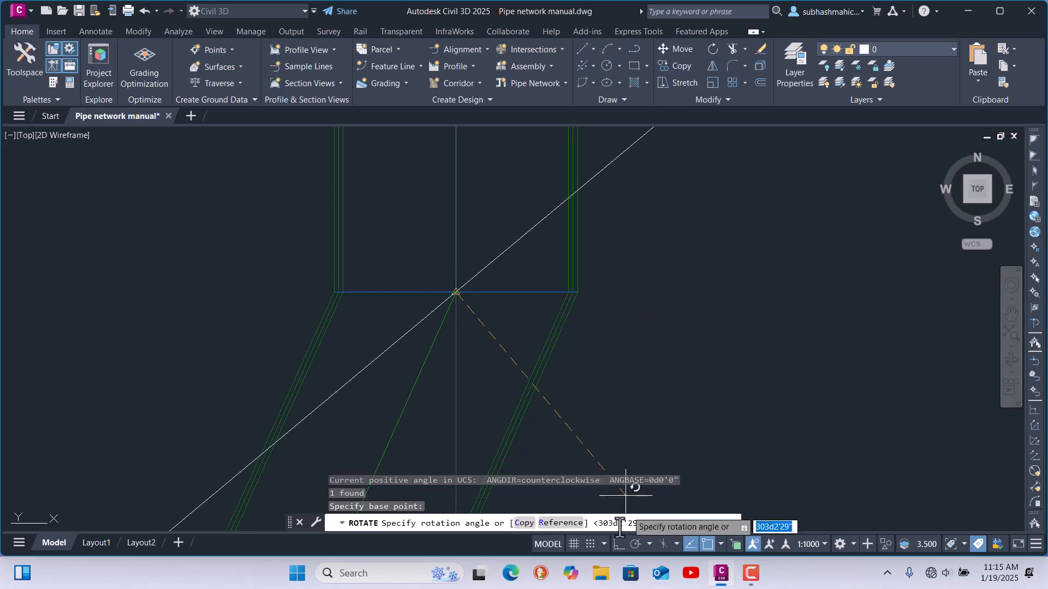
{"action": "left_click", "coordinate": [566, 525]}
{"action": "scroll", "coordinate": [526, 468], "scroll_direction": "down", "scroll_amount": 5}
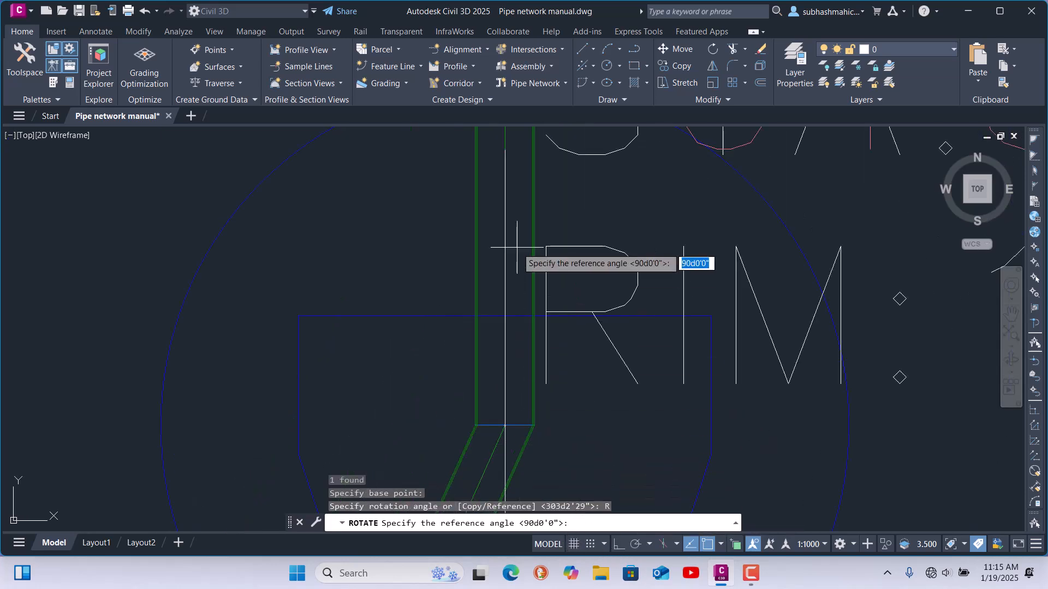
{"action": "left_click", "coordinate": [504, 426]}
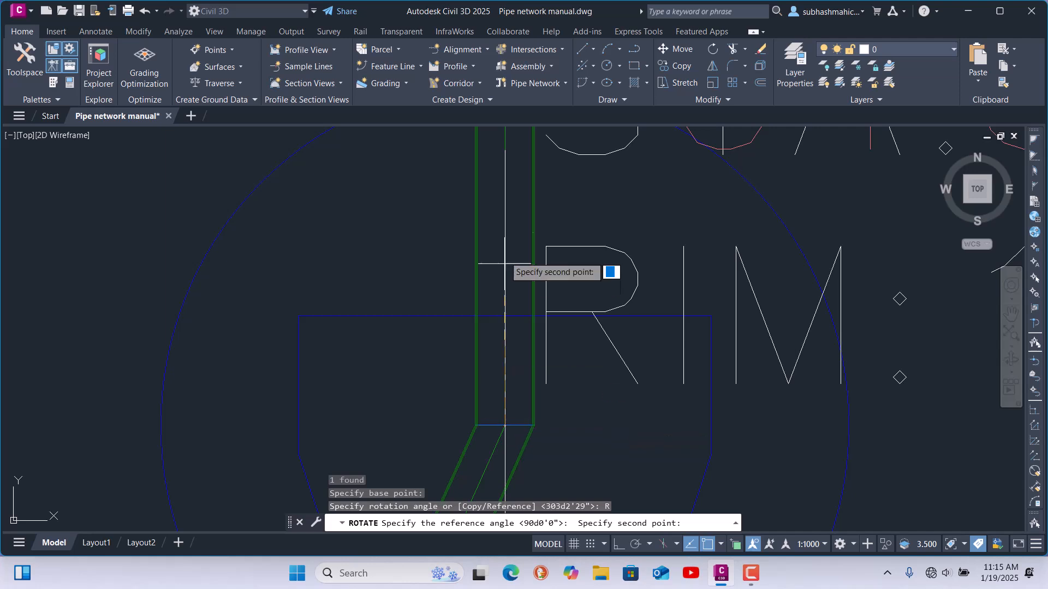
{"action": "left_click", "coordinate": [505, 150]}
{"action": "scroll", "coordinate": [564, 428], "scroll_direction": "up", "scroll_amount": 5}
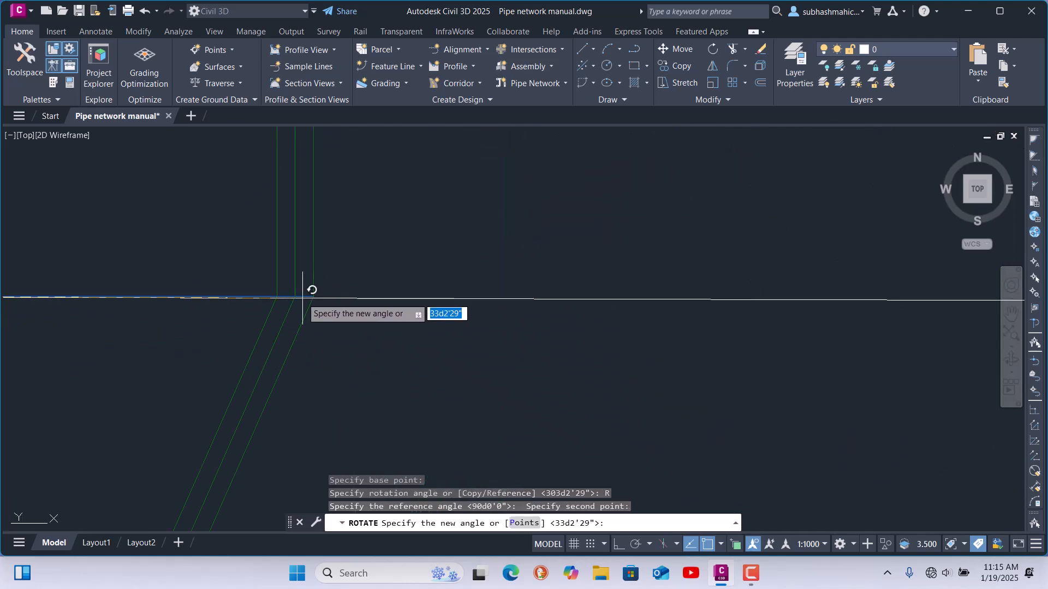
{"action": "left_click", "coordinate": [301, 296]}
{"action": "scroll", "coordinate": [564, 227], "scroll_direction": "up", "scroll_amount": 3}
Rotate the line at Structure - (5) by reference about the pipe centreline junction, from its upper end onto the angled pipe joint
{"action": "scroll", "coordinate": [534, 320], "scroll_direction": "down", "scroll_amount": 6}
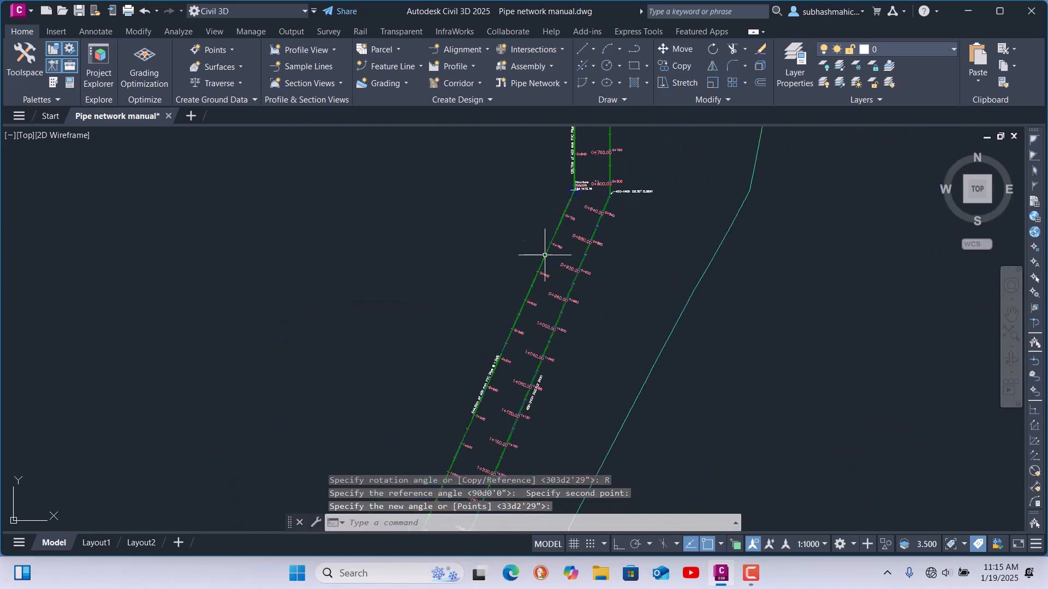
{"action": "scroll", "coordinate": [500, 378], "scroll_direction": "up", "scroll_amount": 10}
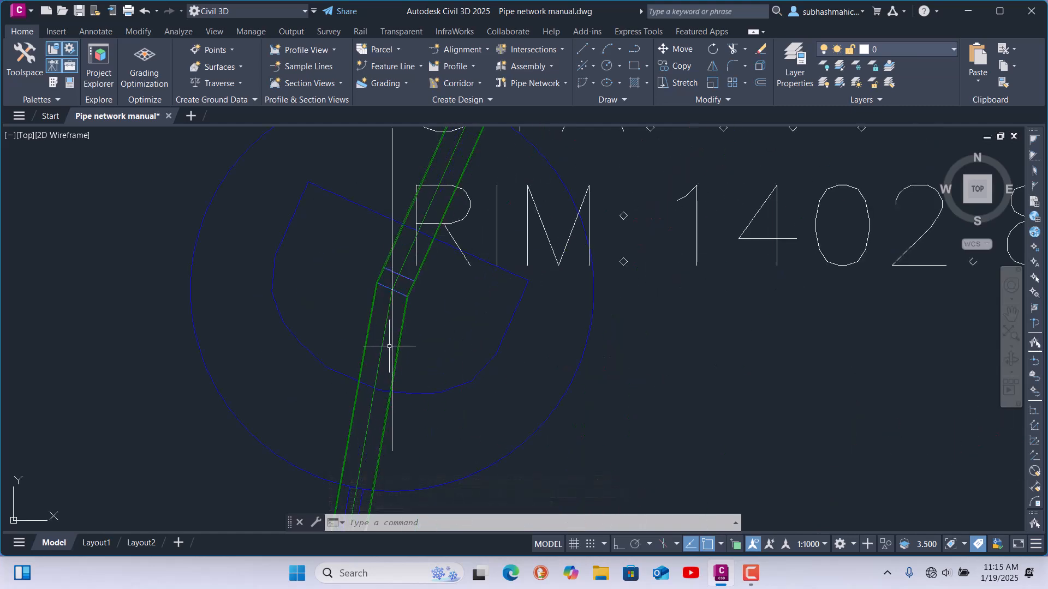
{"action": "type", "text": "ro"}
{"action": "key", "text": "Return"}
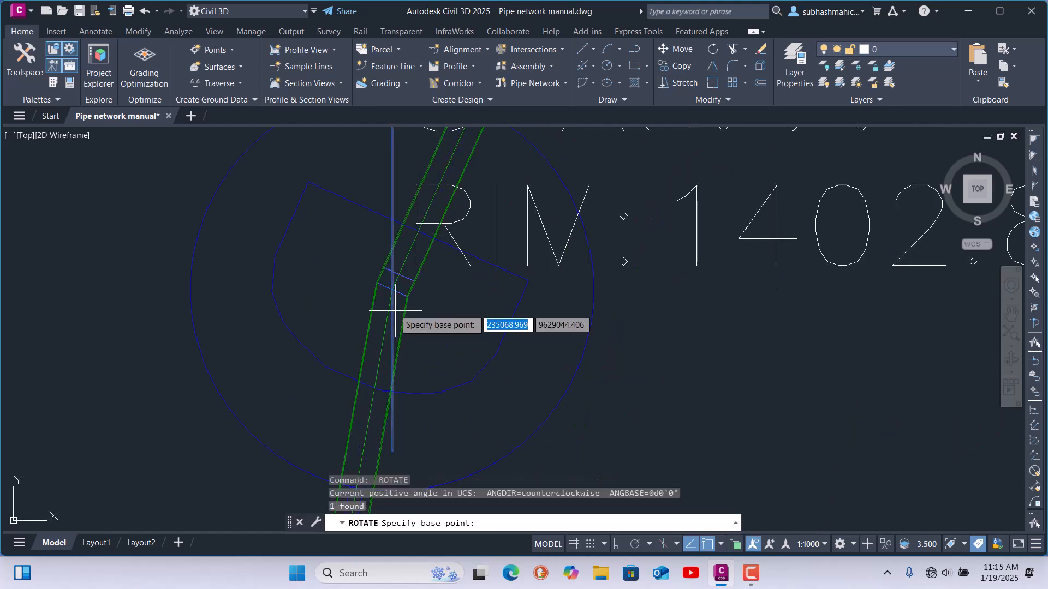
{"action": "left_click", "coordinate": [392, 290]}
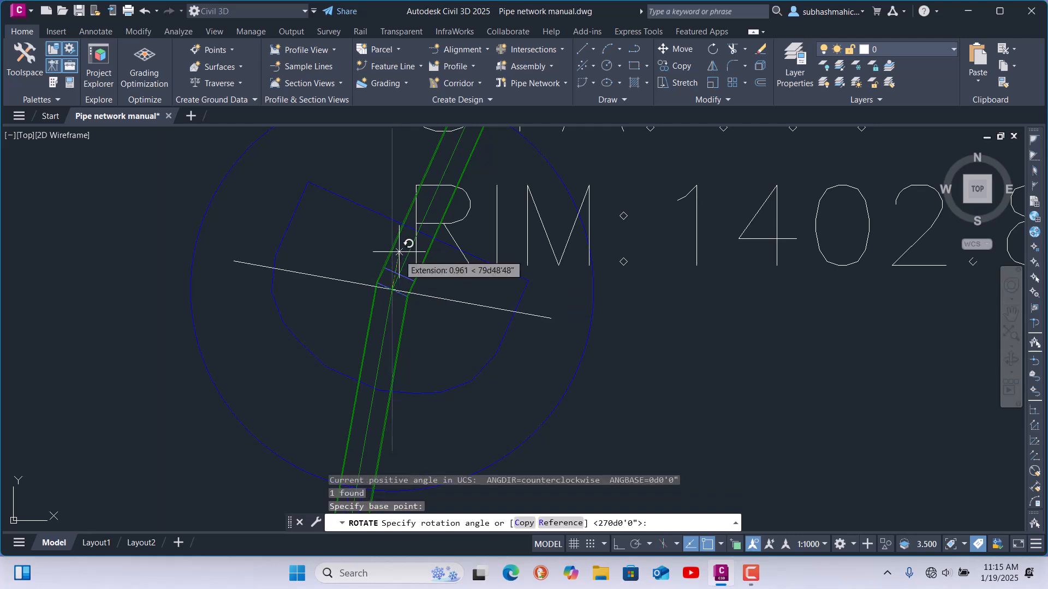
{"action": "left_click", "coordinate": [563, 523]}
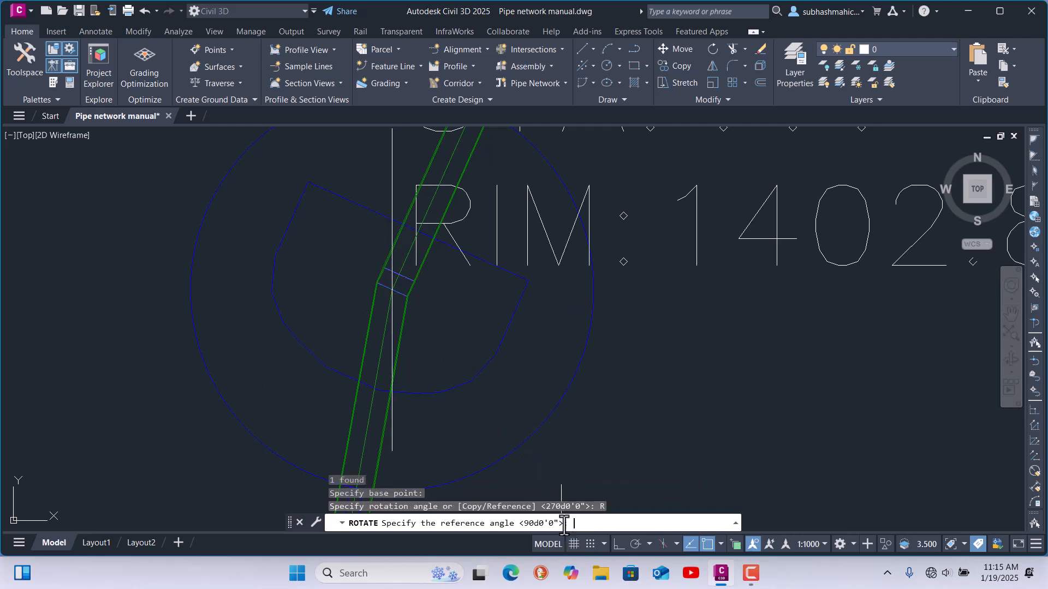
{"action": "left_click", "coordinate": [392, 290]}
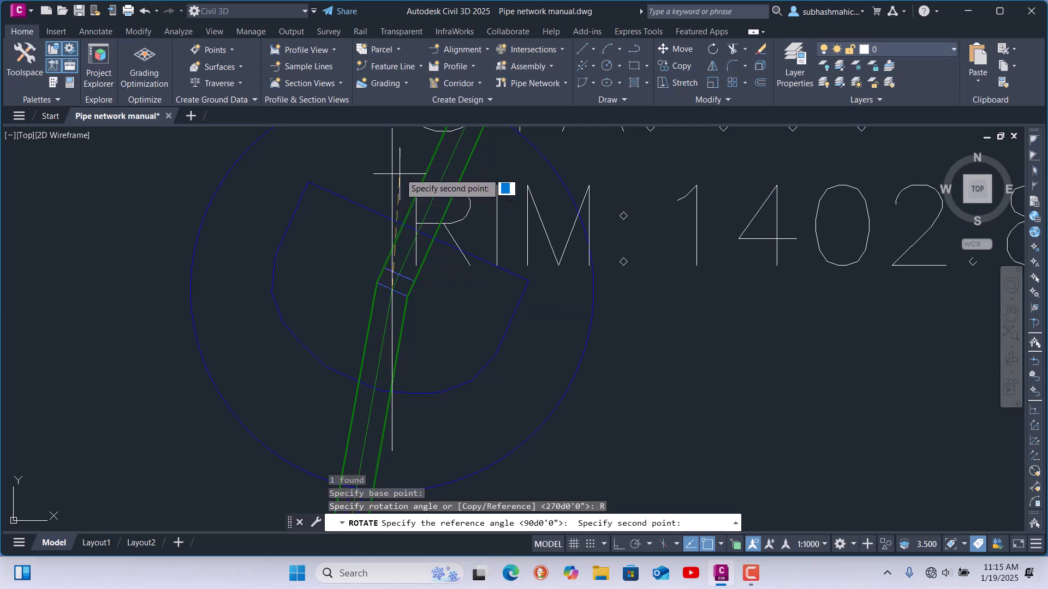
{"action": "left_click", "coordinate": [392, 129]}
{"action": "scroll", "coordinate": [421, 298], "scroll_direction": "up", "scroll_amount": 4}
{"action": "scroll", "coordinate": [385, 276], "scroll_direction": "up", "scroll_amount": 2}
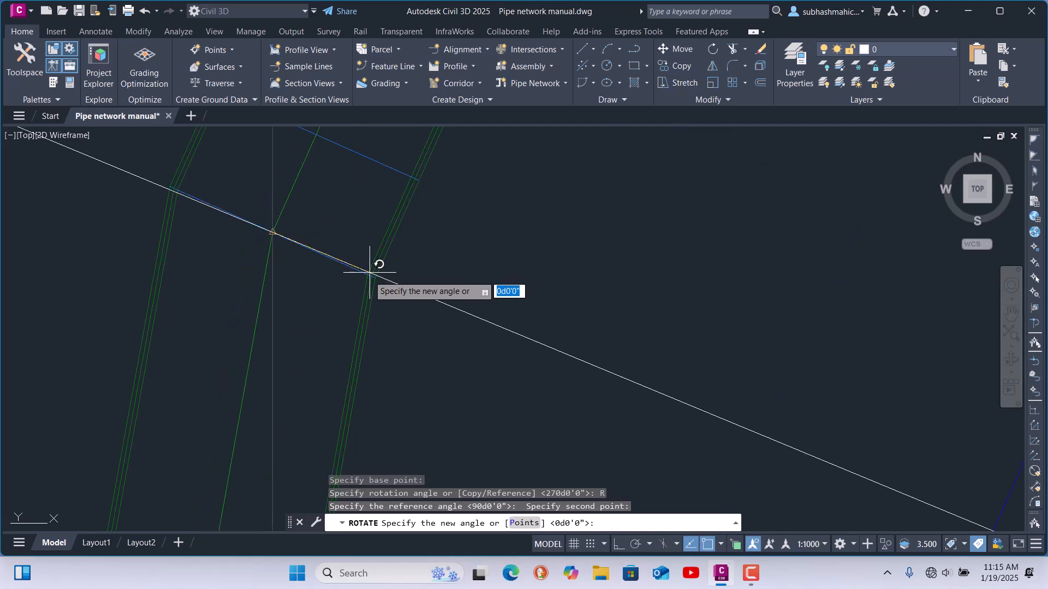
{"action": "scroll", "coordinate": [381, 270], "scroll_direction": "up", "scroll_amount": 3}
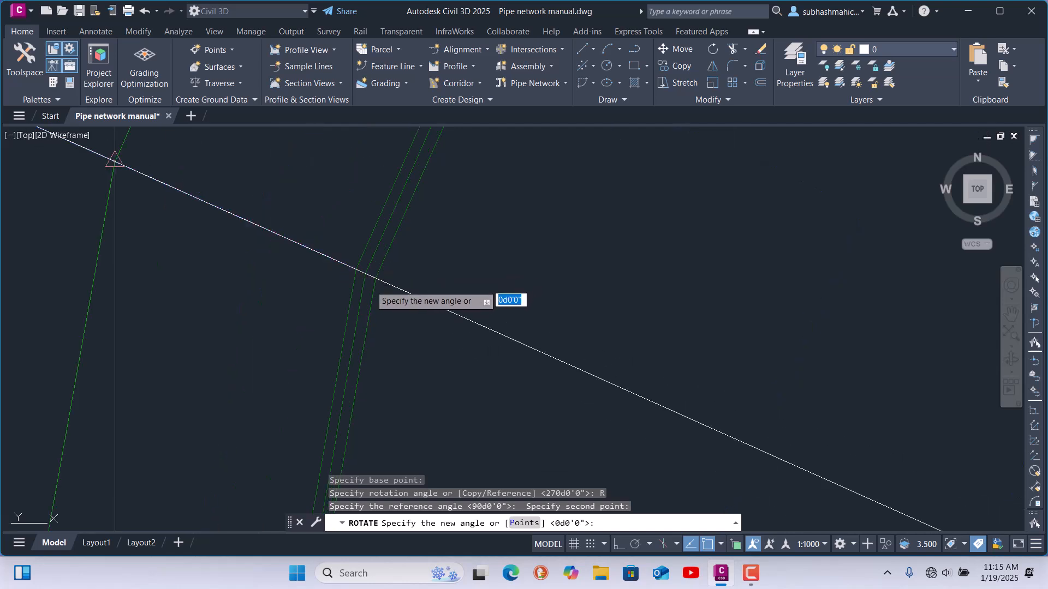
{"action": "left_click", "coordinate": [382, 266]}
Rotate the line at Structure - (6) about the pipe centreline junction, taking its lower end as reference and aligning it with the pipe joint
{"action": "scroll", "coordinate": [522, 200], "scroll_direction": "down", "scroll_amount": 5}
{"action": "scroll", "coordinate": [522, 201], "scroll_direction": "down", "scroll_amount": 3}
{"action": "scroll", "coordinate": [457, 295], "scroll_direction": "down", "scroll_amount": 2}
{"action": "scroll", "coordinate": [451, 365], "scroll_direction": "up", "scroll_amount": 8}
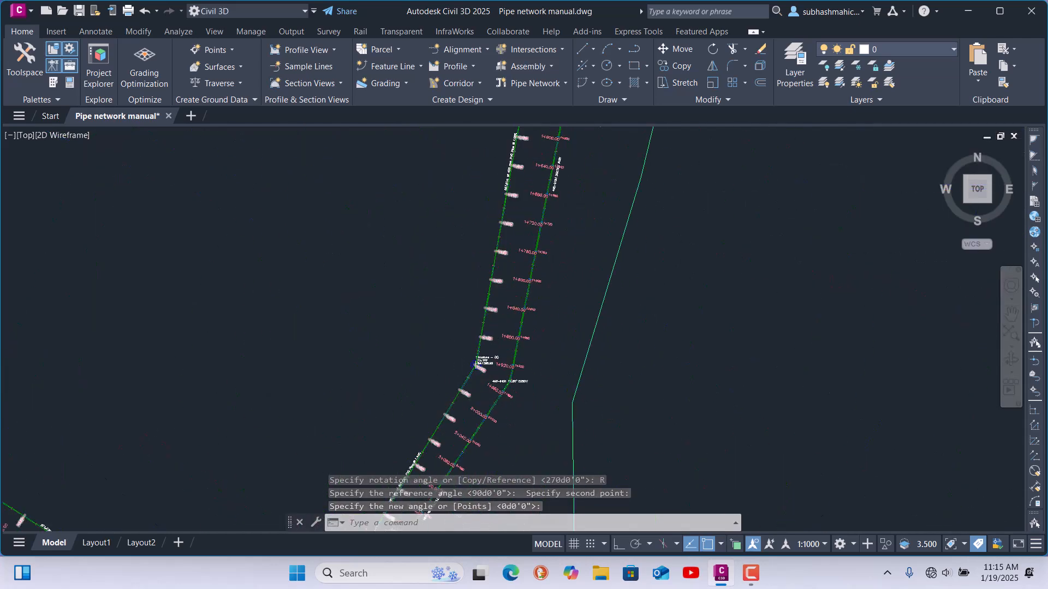
{"action": "left_click", "coordinate": [384, 334]}
{"action": "key", "text": "space"}
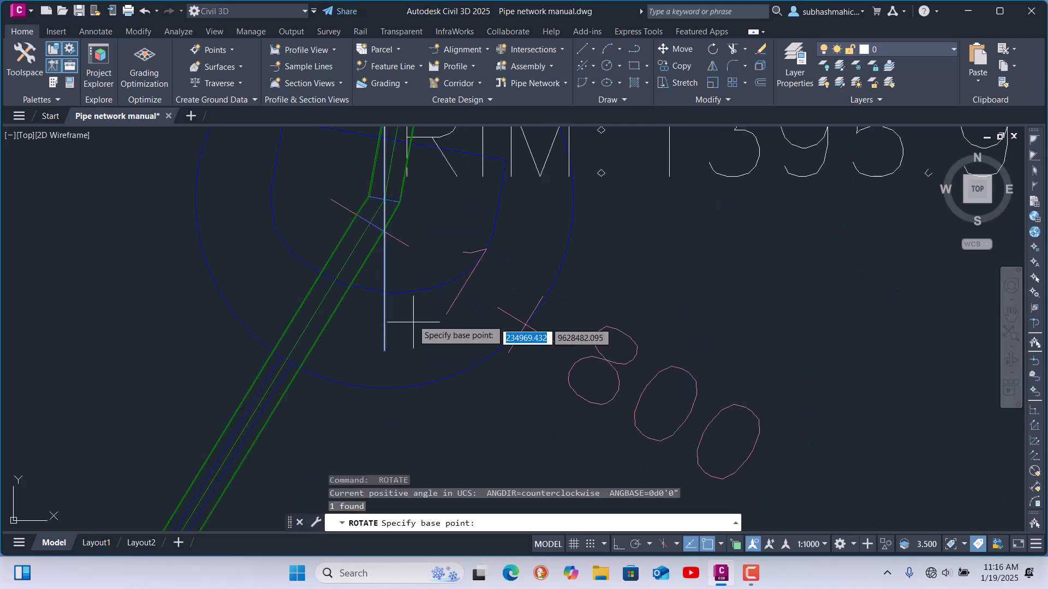
{"action": "left_click", "coordinate": [381, 196]}
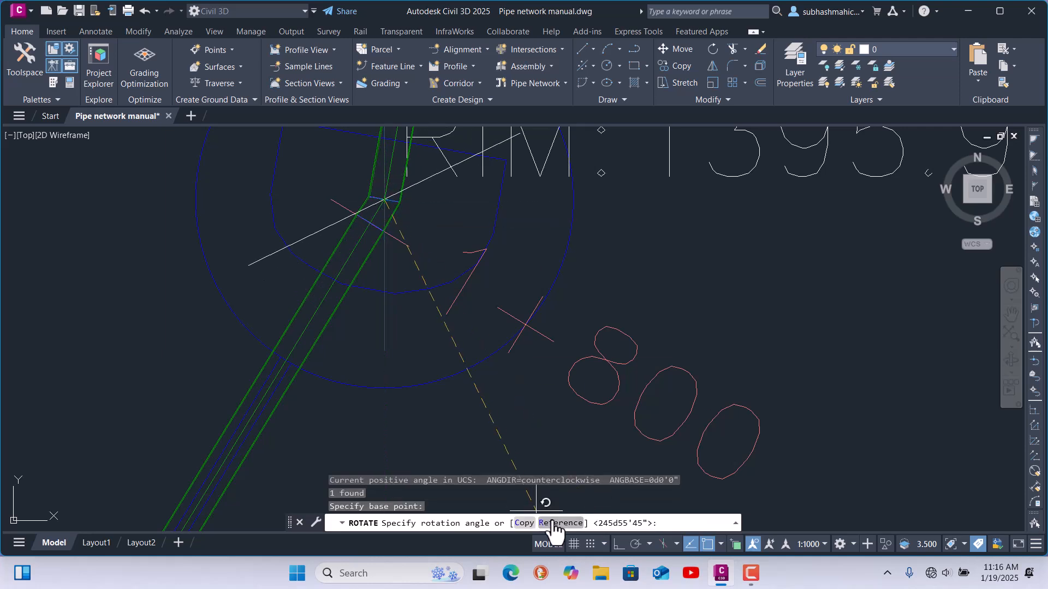
{"action": "left_click", "coordinate": [556, 524]}
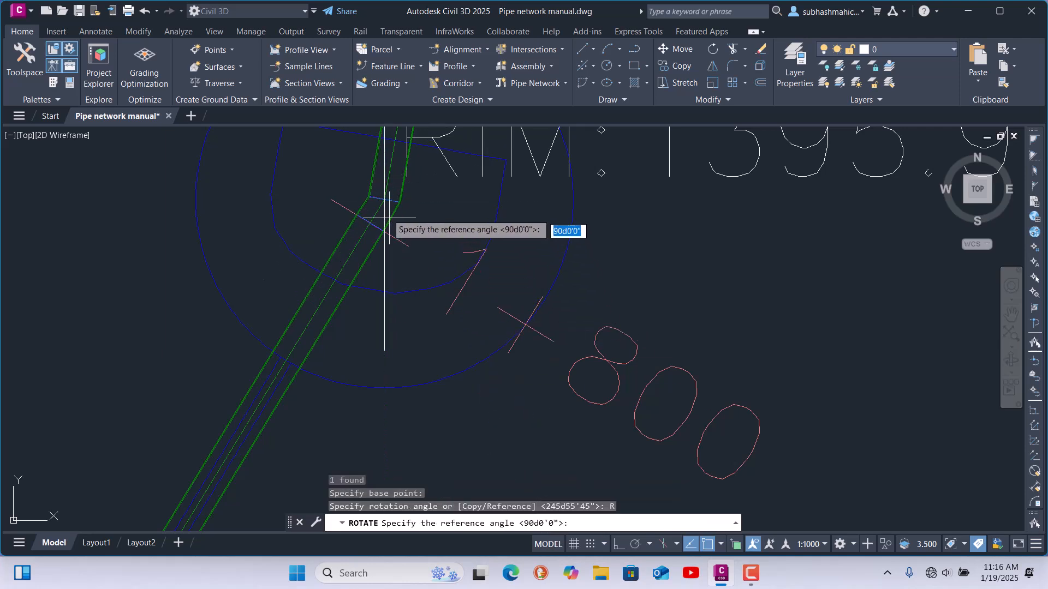
{"action": "scroll", "coordinate": [382, 197], "scroll_direction": "up", "scroll_amount": 1}
{"action": "left_click", "coordinate": [384, 198]}
{"action": "scroll", "coordinate": [374, 206], "scroll_direction": "down", "scroll_amount": 1}
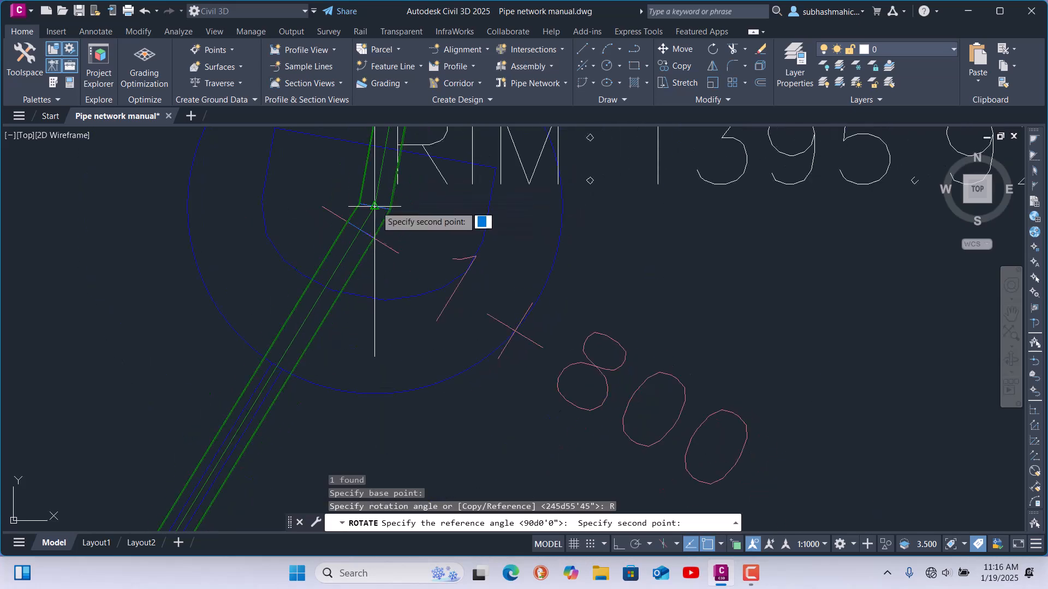
{"action": "left_click", "coordinate": [375, 357]}
{"action": "scroll", "coordinate": [403, 210], "scroll_direction": "up", "scroll_amount": 5}
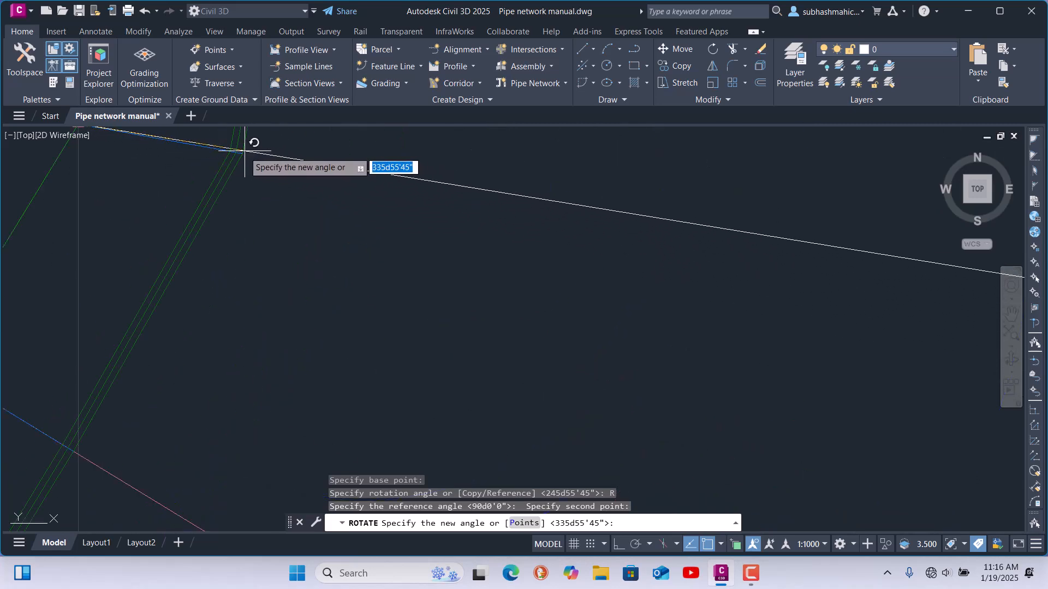
{"action": "left_click", "coordinate": [242, 153]}
Rotate the line at Structure - (7) about the pipe centreline junction, taking its lower end as reference and aligning it with the pipe joint
{"action": "scroll", "coordinate": [530, 258], "scroll_direction": "down", "scroll_amount": 8}
{"action": "scroll", "coordinate": [375, 379], "scroll_direction": "up", "scroll_amount": 10}
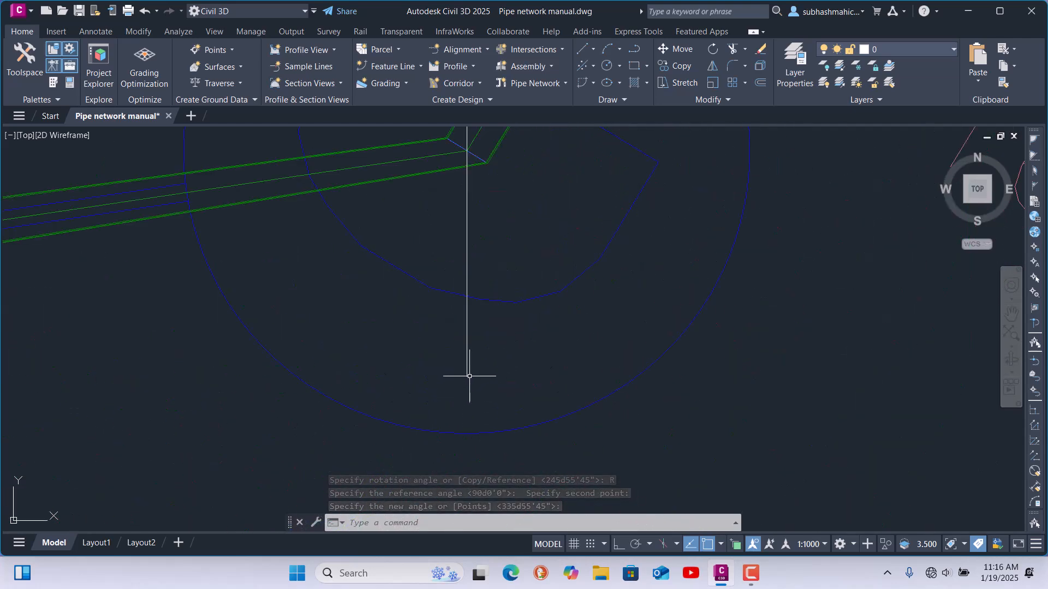
{"action": "left_click", "coordinate": [467, 373]}
{"action": "scroll", "coordinate": [461, 335], "scroll_direction": "down", "scroll_amount": 3}
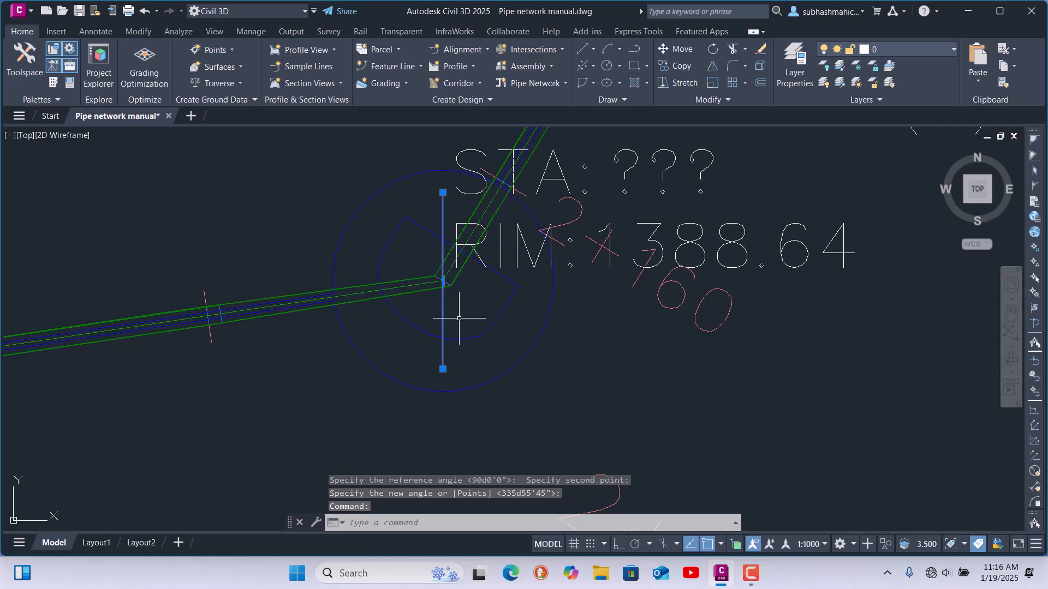
{"action": "type", "text": "o"}
{"action": "key", "text": "Return"}
{"action": "scroll", "coordinate": [445, 328], "scroll_direction": "up", "scroll_amount": 4}
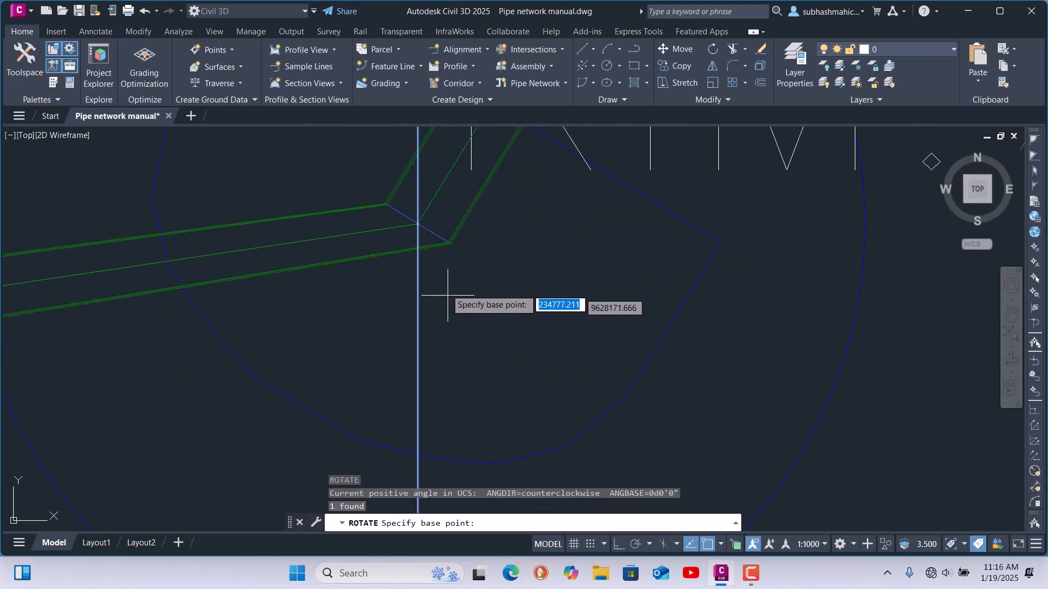
{"action": "left_click", "coordinate": [417, 229]}
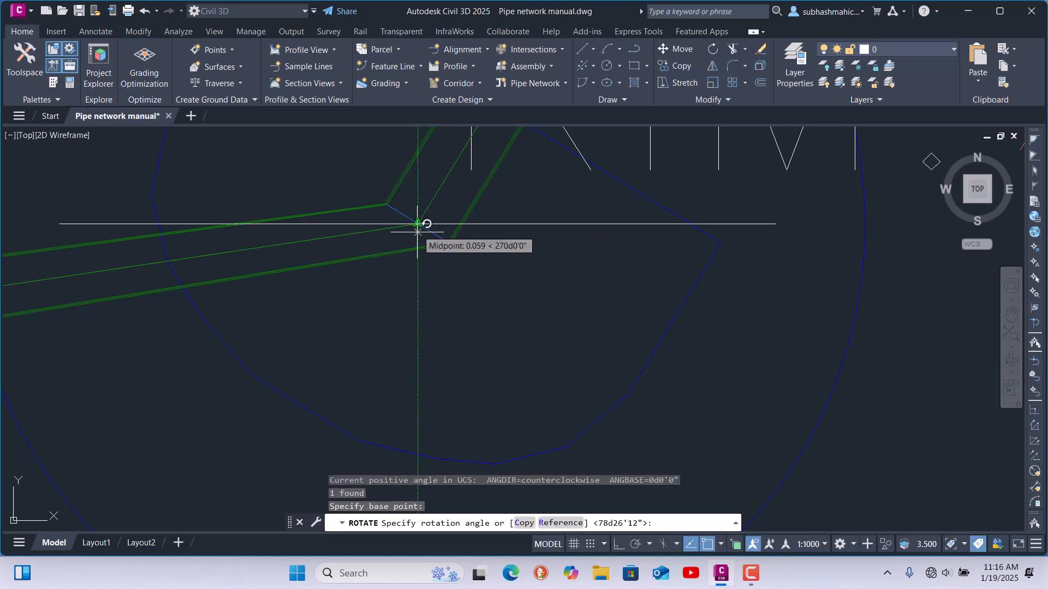
{"action": "left_click", "coordinate": [562, 523]}
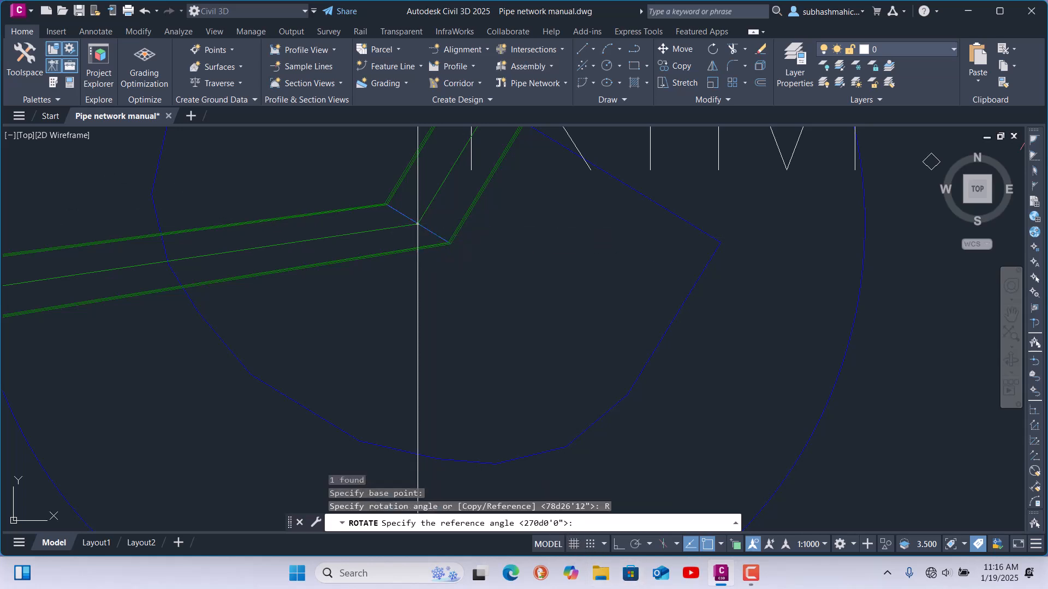
{"action": "left_click", "coordinate": [418, 224]}
{"action": "scroll", "coordinate": [421, 222], "scroll_direction": "down", "scroll_amount": 2}
{"action": "scroll", "coordinate": [420, 223], "scroll_direction": "up", "scroll_amount": 2}
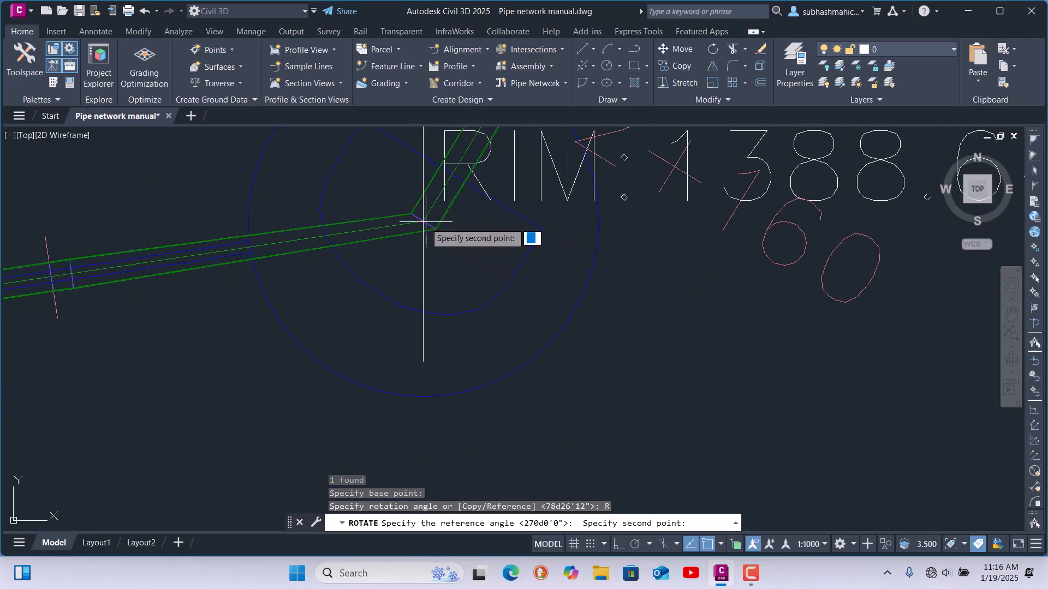
{"action": "left_click", "coordinate": [425, 363]}
{"action": "scroll", "coordinate": [456, 253], "scroll_direction": "up", "scroll_amount": 5}
{"action": "scroll", "coordinate": [357, 136], "scroll_direction": "up", "scroll_amount": 5}
{"action": "scroll", "coordinate": [420, 171], "scroll_direction": "up", "scroll_amount": 3}
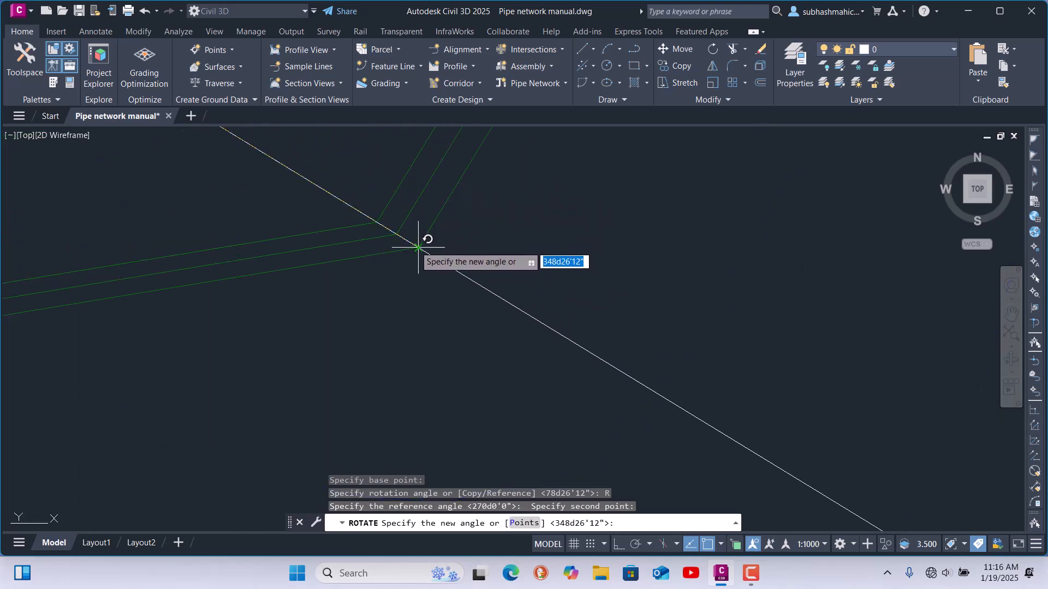
{"action": "key", "text": "Return"}
Rotate the line at Structure - (8) about the pipe centreline junction, taking its lower end as reference and aligning it with the outer pipe joint corner
{"action": "scroll", "coordinate": [512, 274], "scroll_direction": "down", "scroll_amount": 3}
{"action": "scroll", "coordinate": [703, 263], "scroll_direction": "down", "scroll_amount": 8}
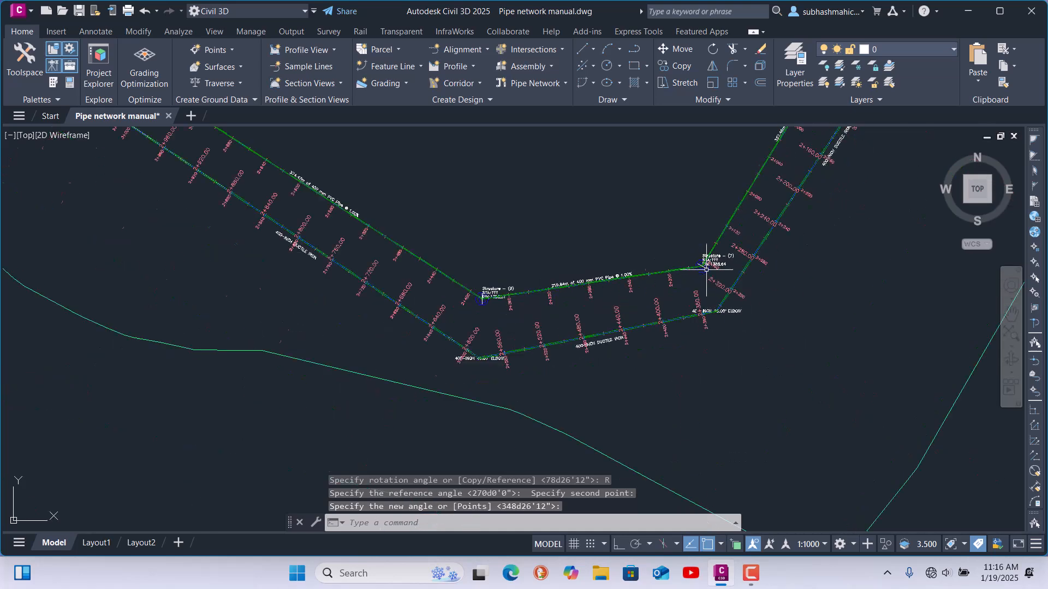
{"action": "scroll", "coordinate": [535, 290], "scroll_direction": "up", "scroll_amount": 5}
{"action": "scroll", "coordinate": [323, 310], "scroll_direction": "up", "scroll_amount": 5}
{"action": "scroll", "coordinate": [325, 342], "scroll_direction": "up", "scroll_amount": 5}
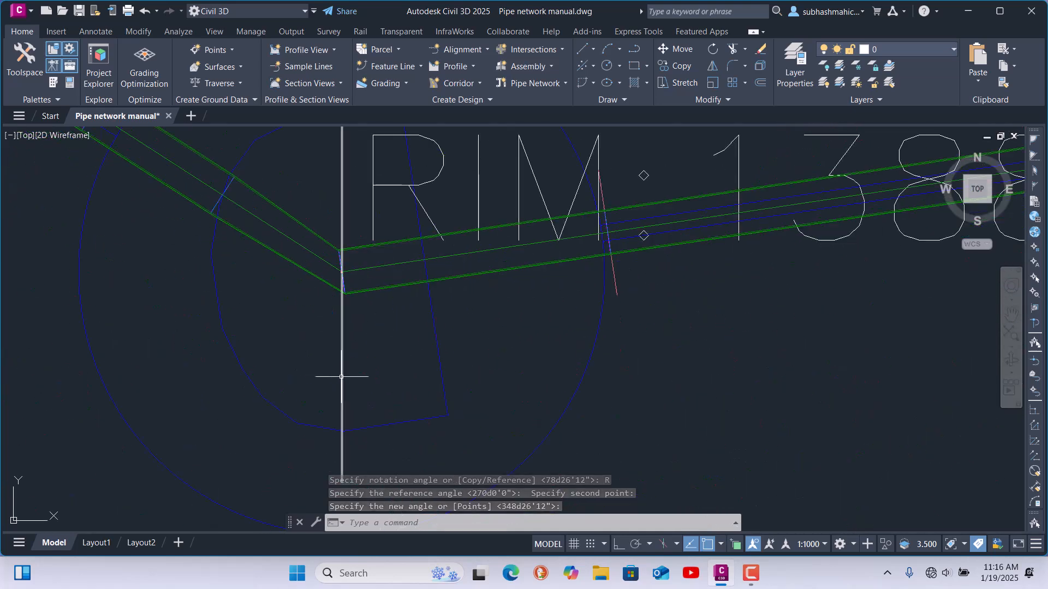
{"action": "left_click", "coordinate": [340, 362]}
{"action": "type", "text": "ro"}
{"action": "key", "text": "Return"}
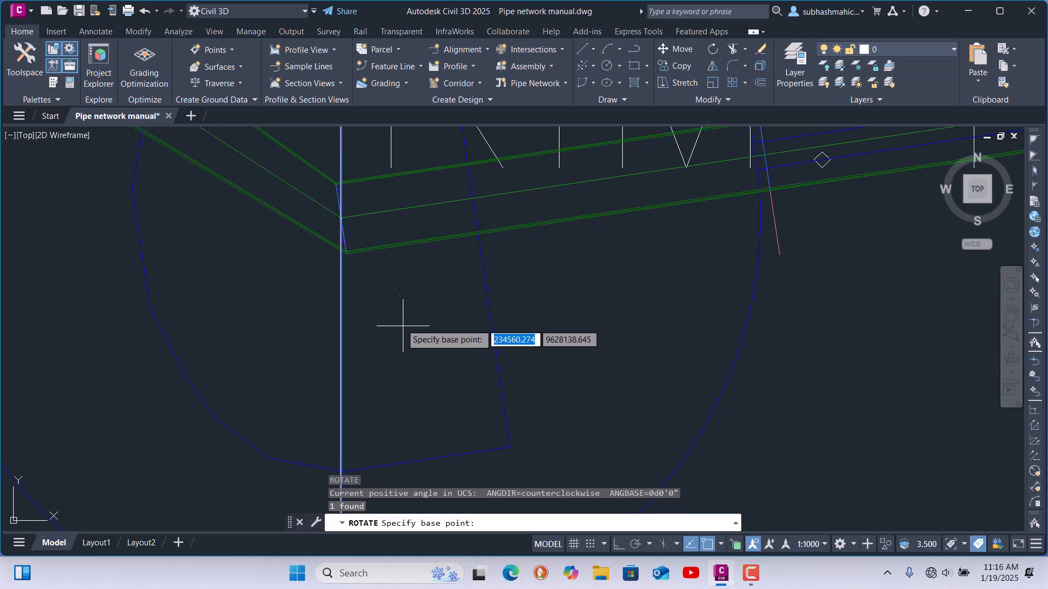
{"action": "left_click", "coordinate": [341, 218]}
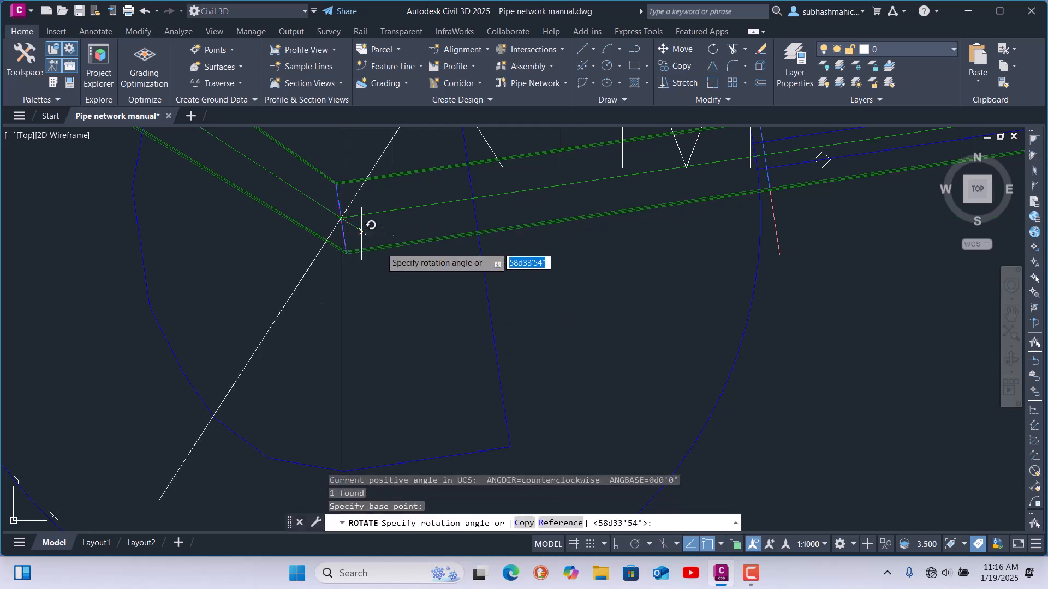
{"action": "left_click", "coordinate": [558, 523]}
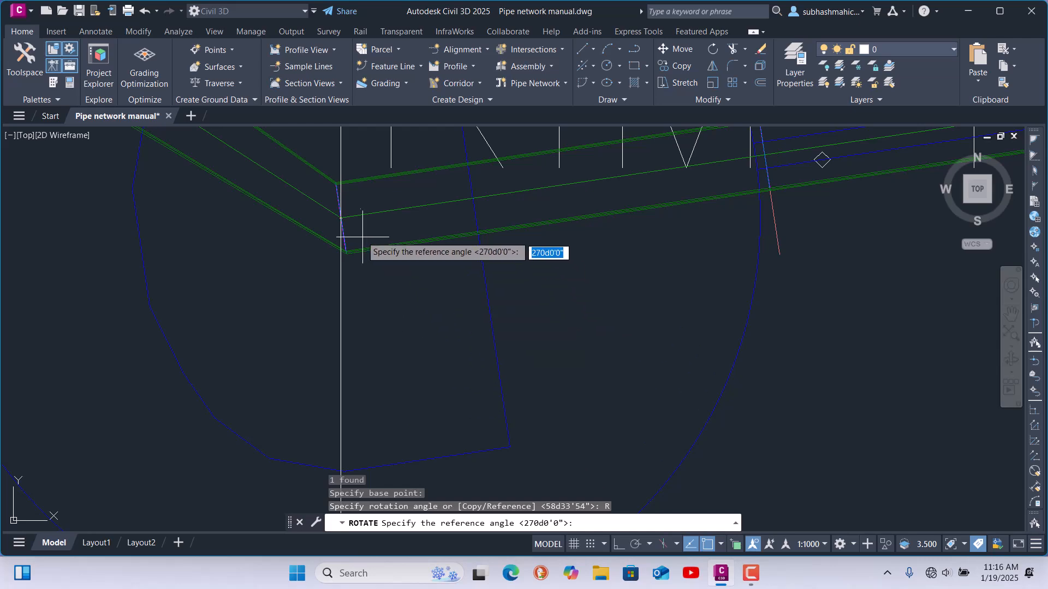
{"action": "left_click", "coordinate": [341, 218]}
{"action": "scroll", "coordinate": [341, 218], "scroll_direction": "down", "scroll_amount": 2}
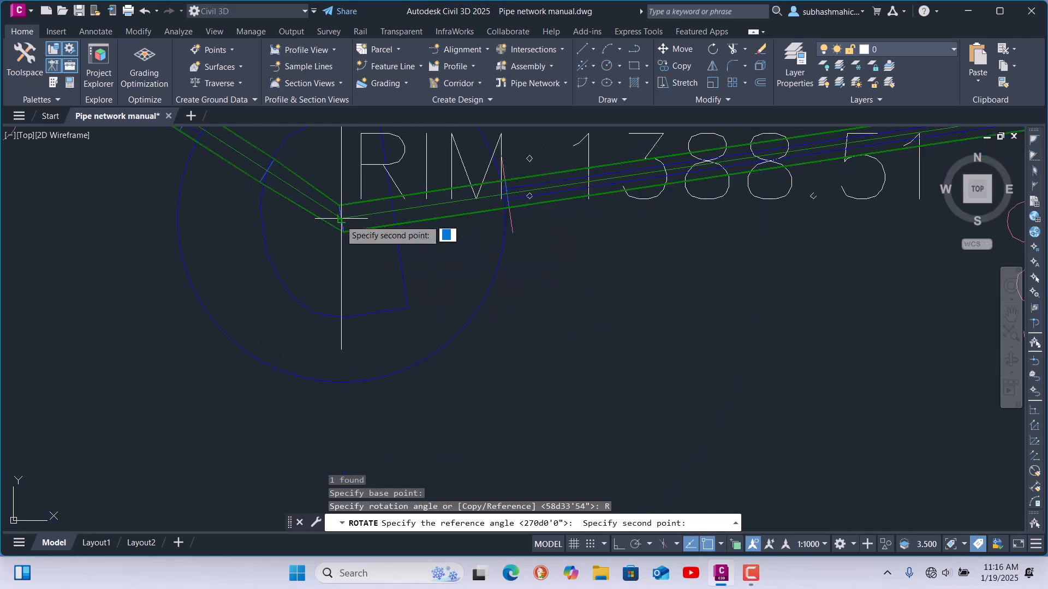
{"action": "left_click", "coordinate": [341, 350]}
{"action": "scroll", "coordinate": [370, 263], "scroll_direction": "up", "scroll_amount": 4}
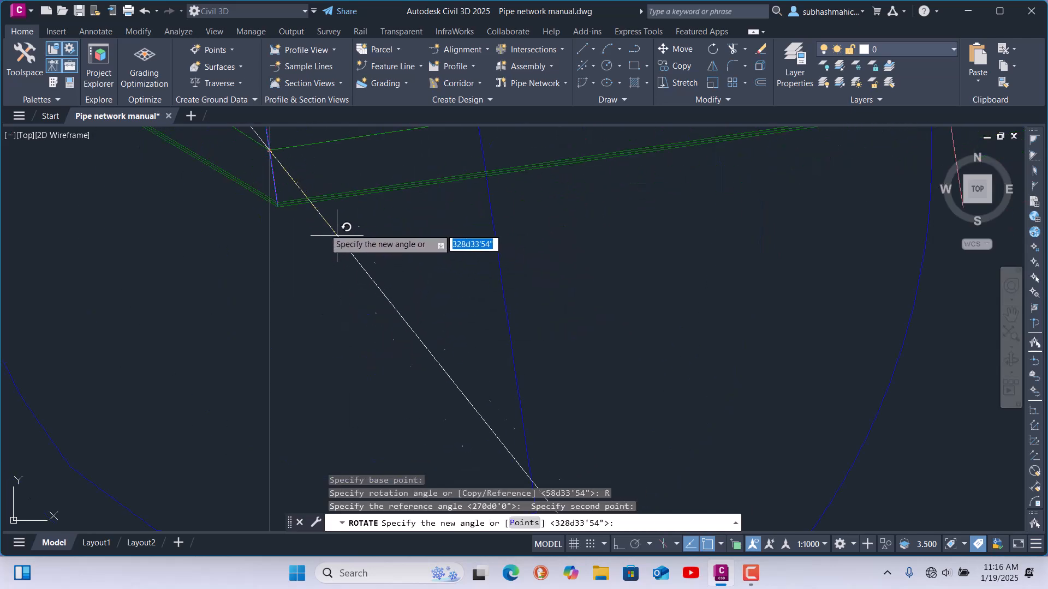
{"action": "scroll", "coordinate": [266, 222], "scroll_direction": "up", "scroll_amount": 4}
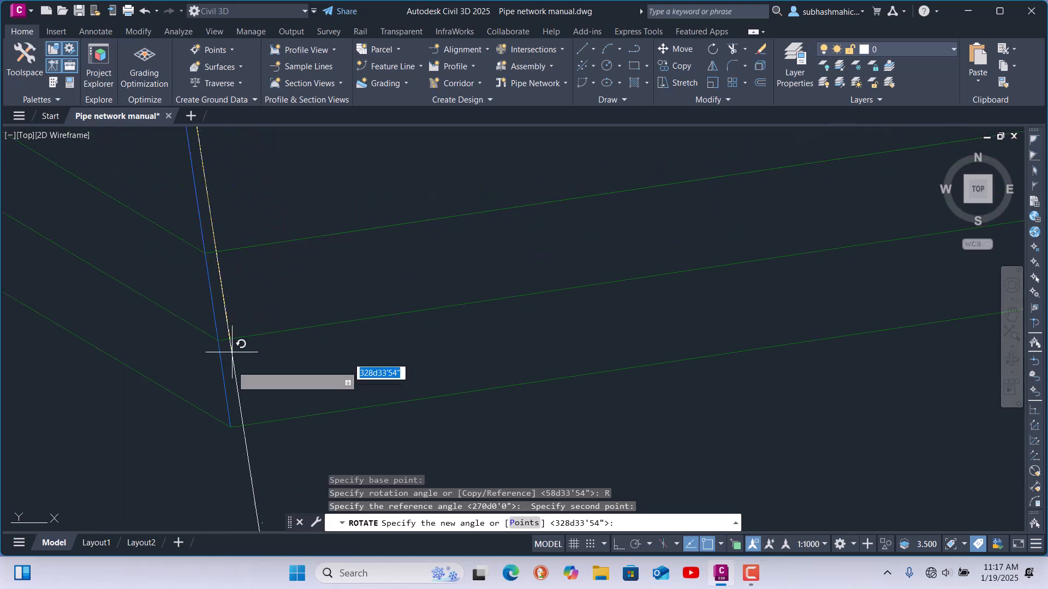
{"action": "left_click", "coordinate": [230, 427]}
{"action": "scroll", "coordinate": [628, 344], "scroll_direction": "up", "scroll_amount": 5}
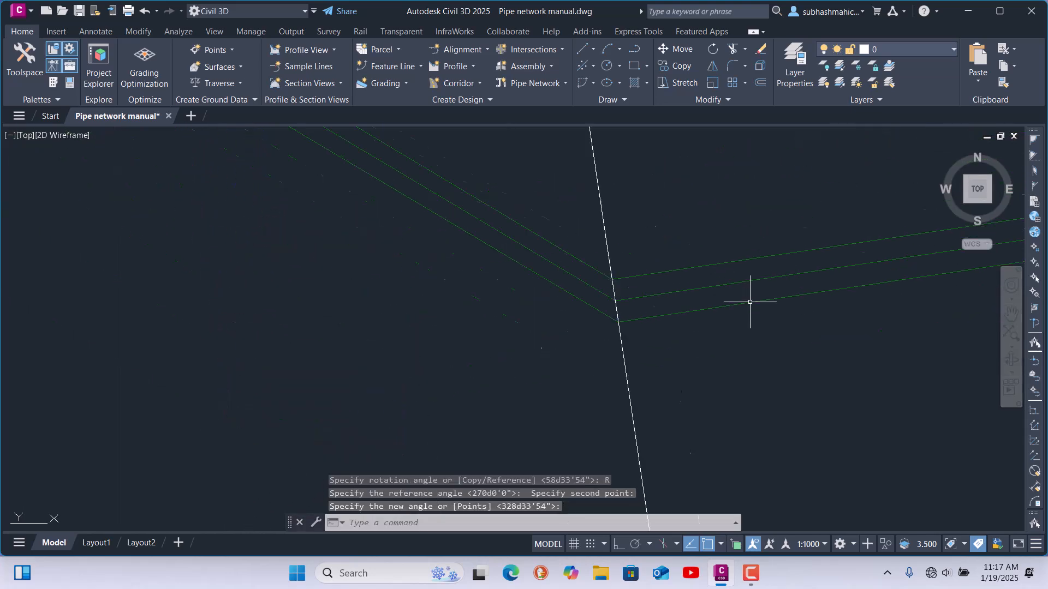
Rotate the line at the network's final structure (RIM 1394.96) about the pipe centreline end, from its lower end onto the pipe's end edge
{"action": "scroll", "coordinate": [601, 362], "scroll_direction": "down", "scroll_amount": 7}
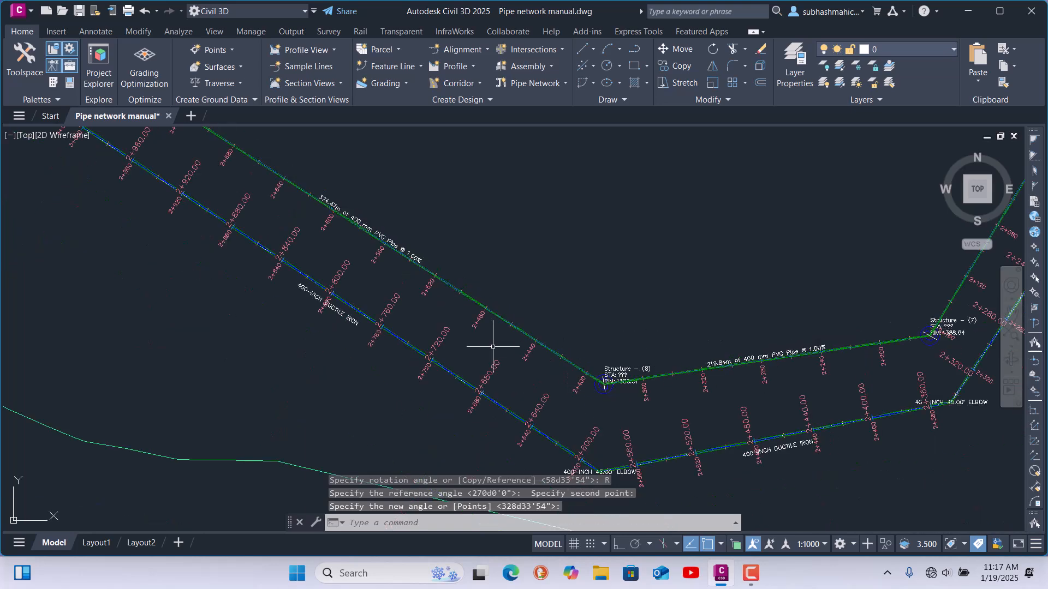
{"action": "scroll", "coordinate": [372, 263], "scroll_direction": "up", "scroll_amount": 3}
{"action": "scroll", "coordinate": [364, 229], "scroll_direction": "up", "scroll_amount": 5}
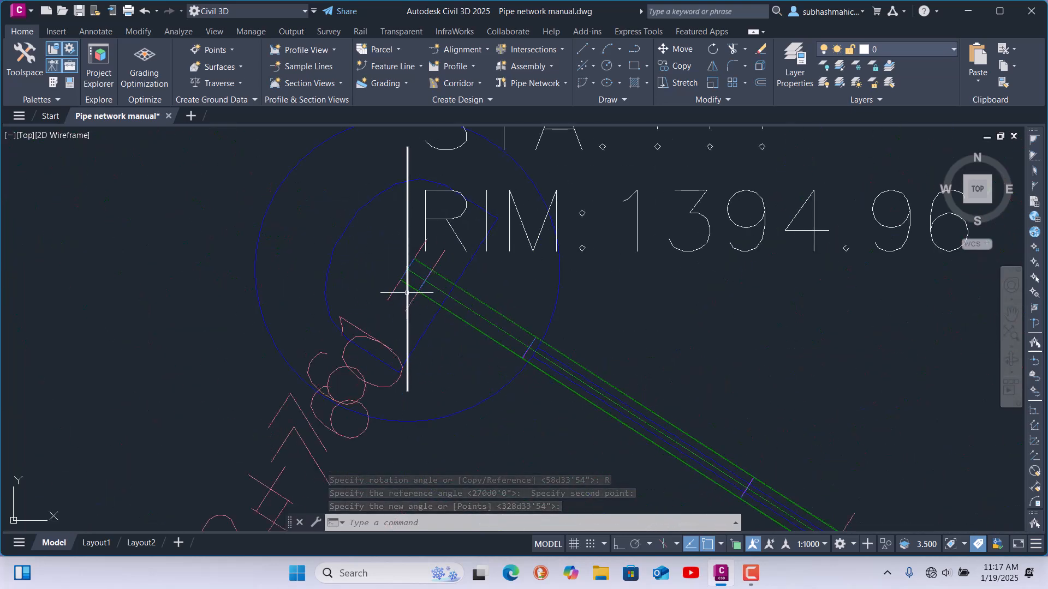
{"action": "type", "text": "o"}
{"action": "key", "text": "Return"}
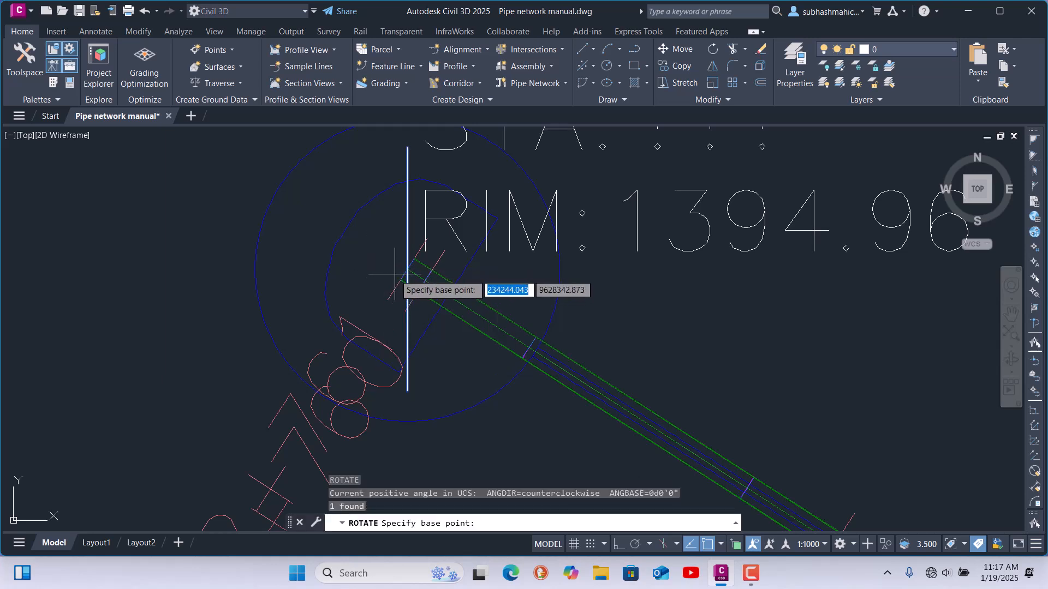
{"action": "scroll", "coordinate": [395, 273], "scroll_direction": "up", "scroll_amount": 2}
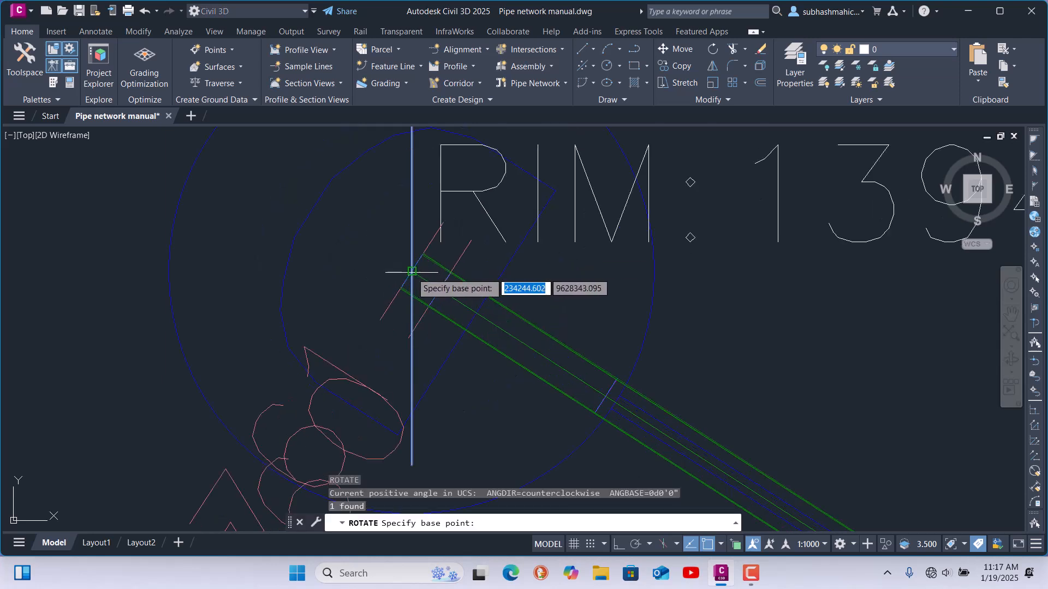
{"action": "left_click", "coordinate": [413, 271]}
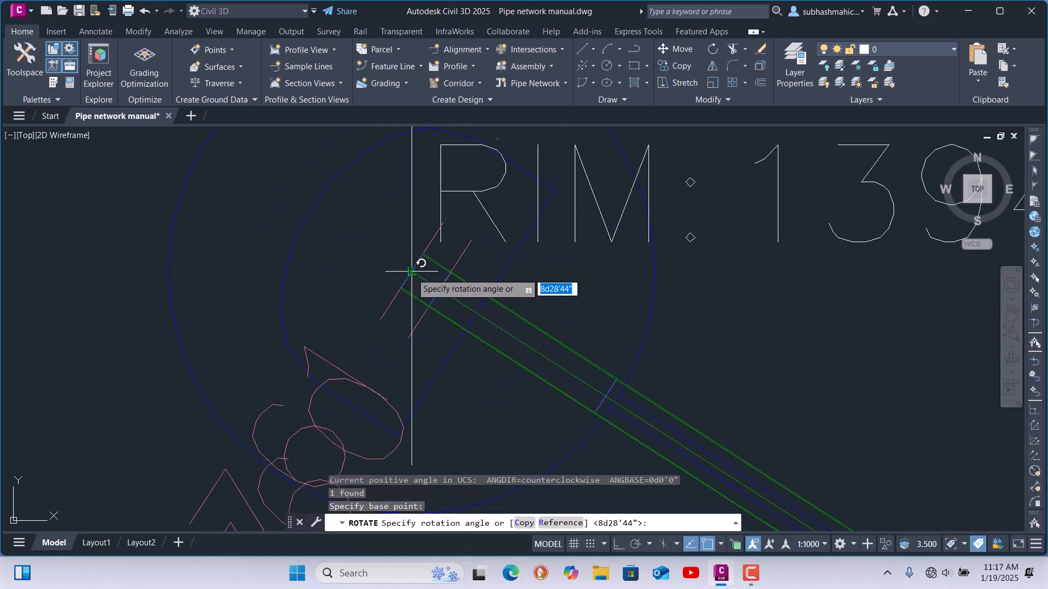
{"action": "left_click", "coordinate": [558, 525]}
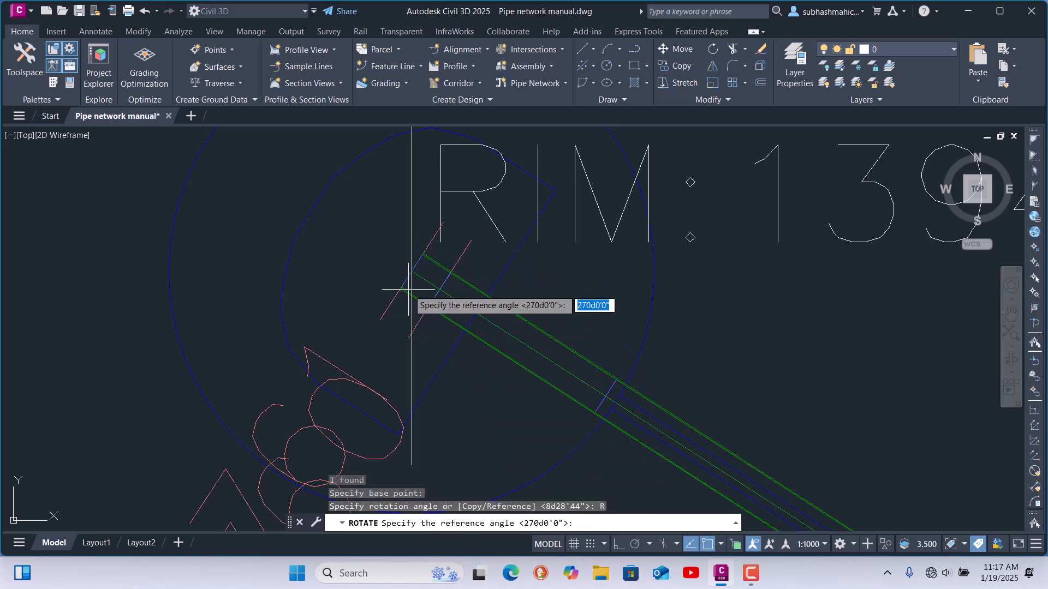
{"action": "scroll", "coordinate": [408, 289], "scroll_direction": "up", "scroll_amount": 2}
{"action": "left_click", "coordinate": [407, 271]}
{"action": "scroll", "coordinate": [409, 271], "scroll_direction": "down", "scroll_amount": 2}
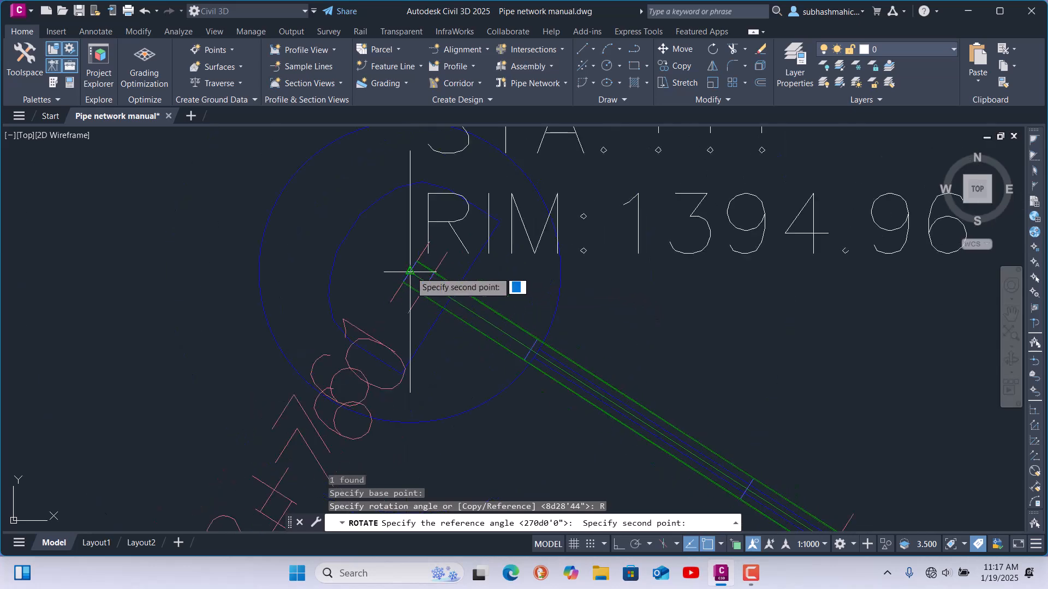
{"action": "left_click", "coordinate": [410, 392]}
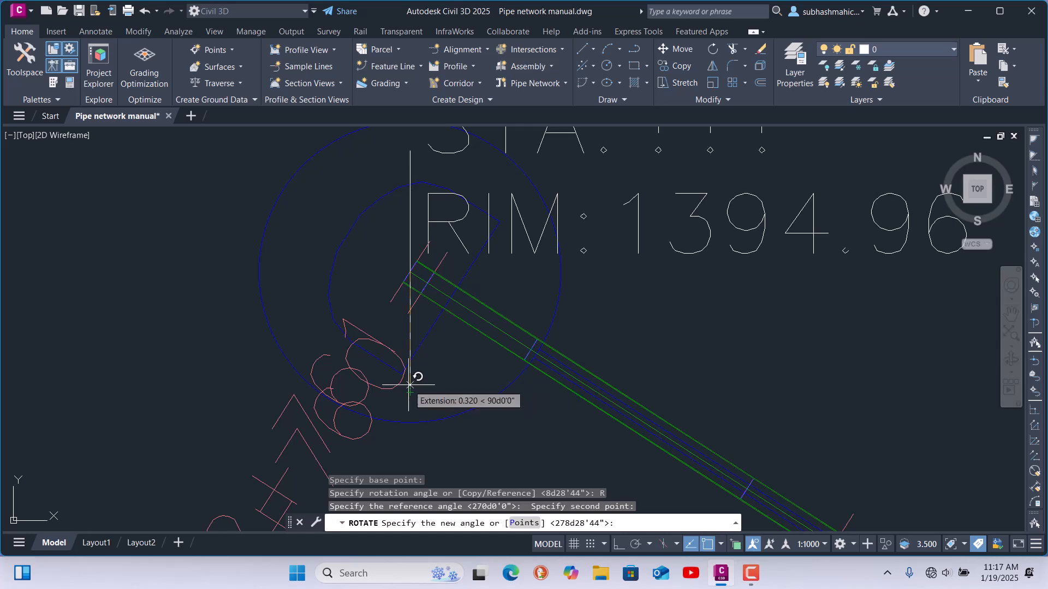
{"action": "scroll", "coordinate": [392, 317], "scroll_direction": "up", "scroll_amount": 2}
{"action": "scroll", "coordinate": [393, 310], "scroll_direction": "up", "scroll_amount": 2}
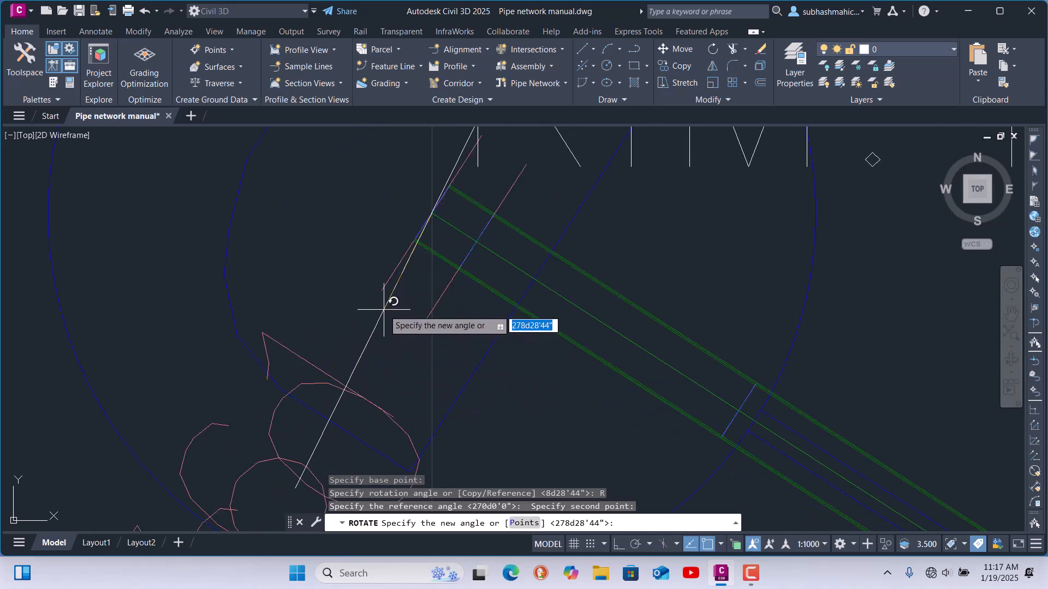
{"action": "key", "text": "Return"}
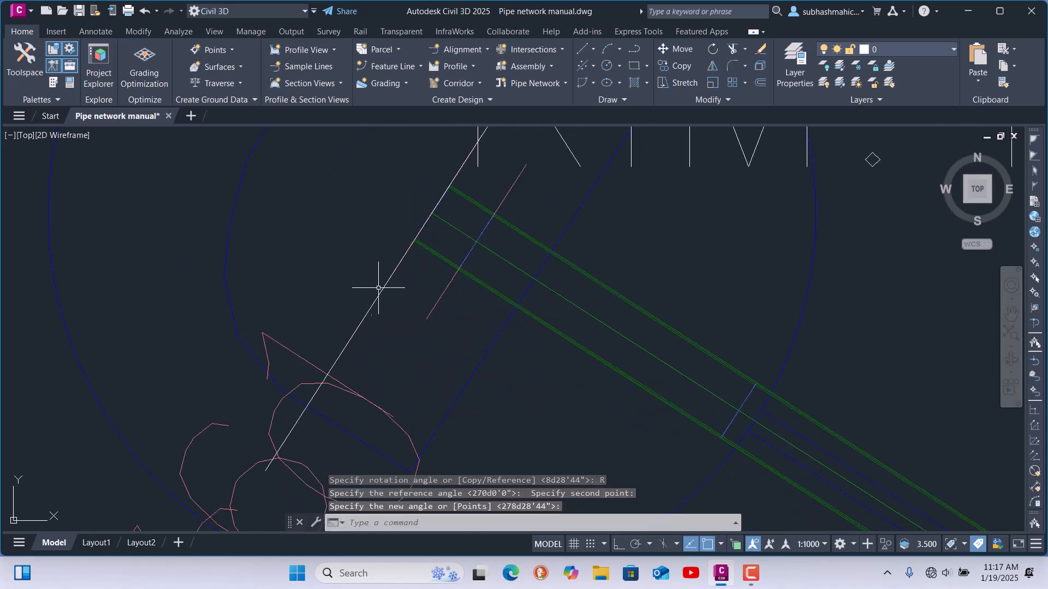
Start creating sample lines on the pipe network alignment, picking the alignment near Structure - (1)
{"action": "scroll", "coordinate": [382, 327], "scroll_direction": "down", "scroll_amount": 5}
{"action": "scroll", "coordinate": [467, 426], "scroll_direction": "down", "scroll_amount": 3}
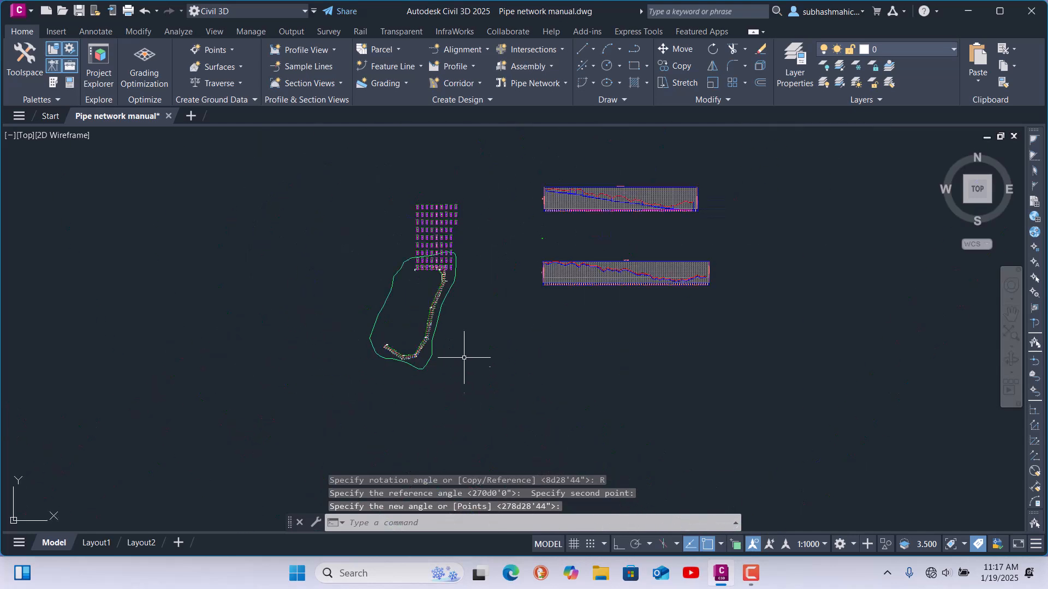
{"action": "scroll", "coordinate": [445, 281], "scroll_direction": "up", "scroll_amount": 2}
{"action": "scroll", "coordinate": [505, 359], "scroll_direction": "down", "scroll_amount": 1}
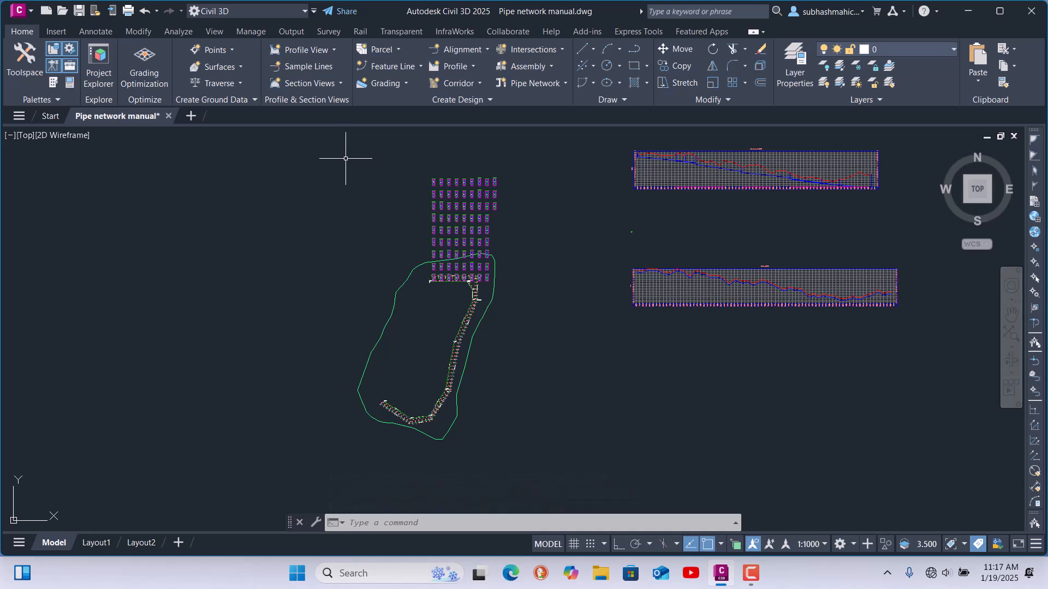
{"action": "left_click", "coordinate": [326, 67]}
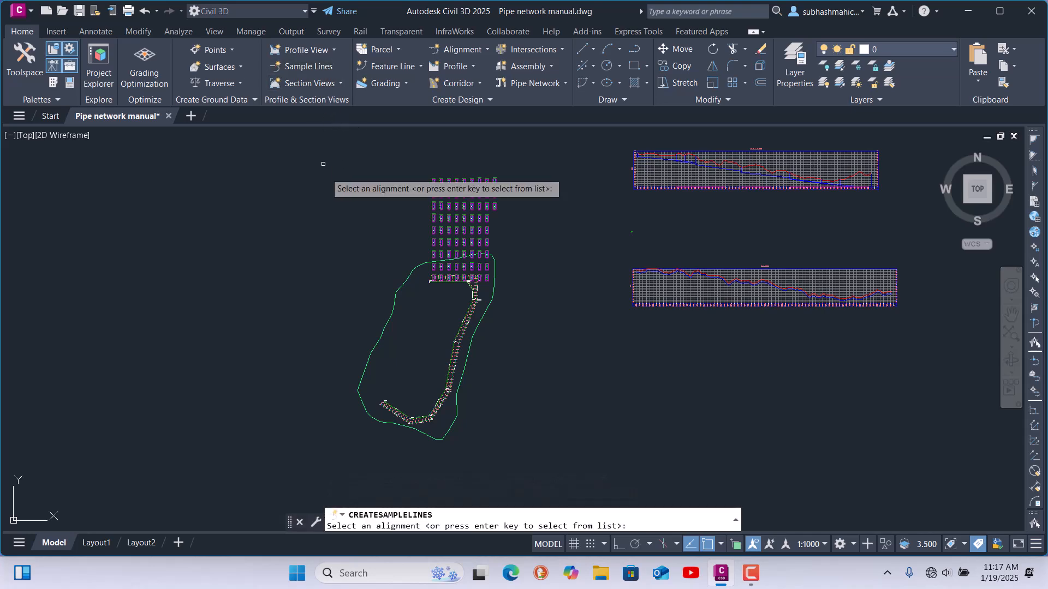
{"action": "scroll", "coordinate": [423, 284], "scroll_direction": "up", "scroll_amount": 4}
{"action": "scroll", "coordinate": [423, 282], "scroll_direction": "up", "scroll_amount": 8}
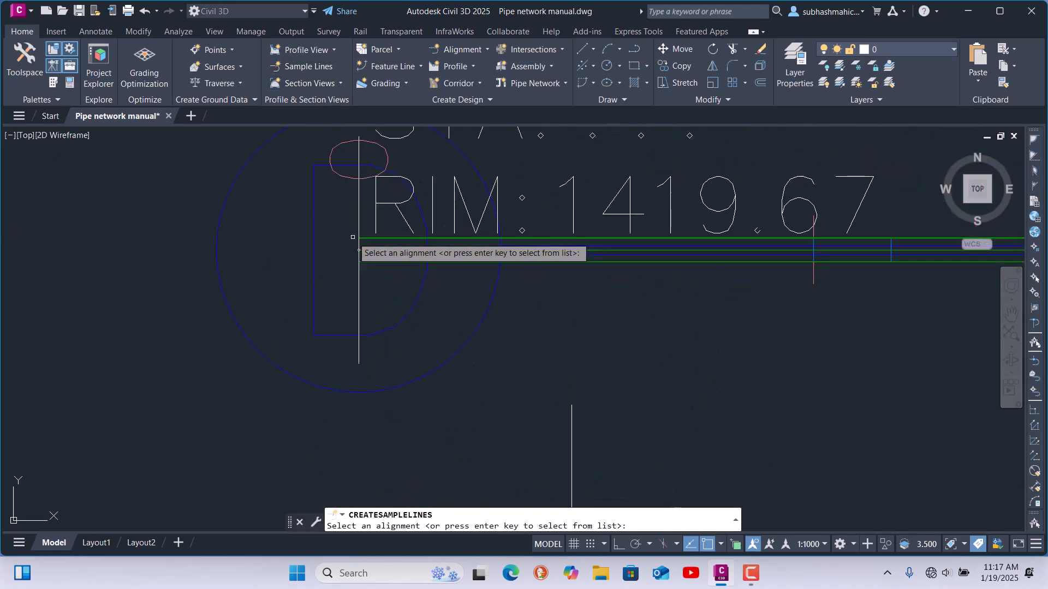
{"action": "left_click", "coordinate": [423, 281]}
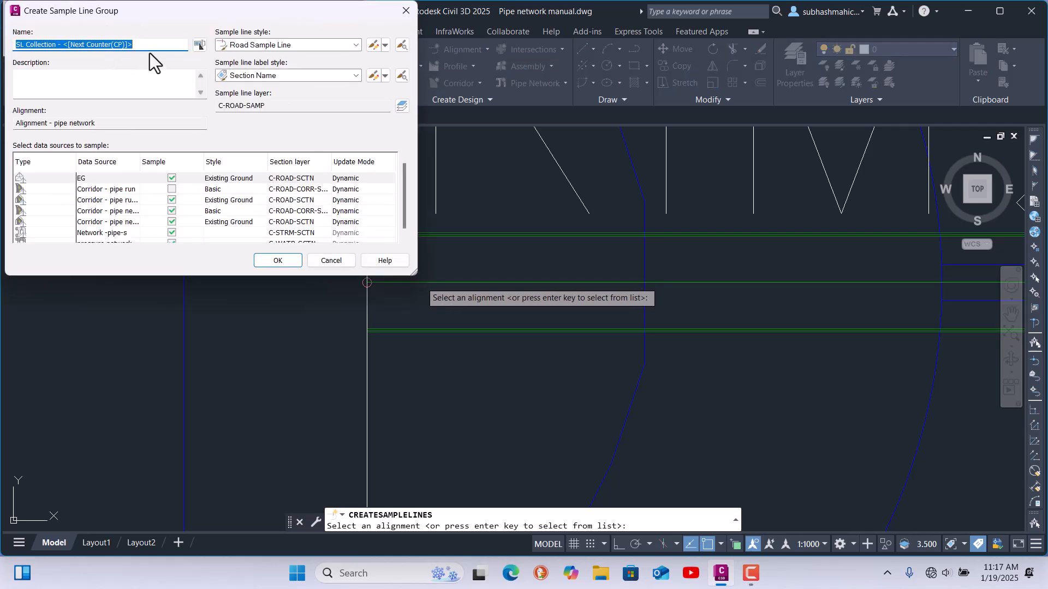
Create the sample line group "network sp", excluding the Corridor - pipe run - (3) surface and the pressure network from the sampled sources
{"action": "type", "text": "netw"}
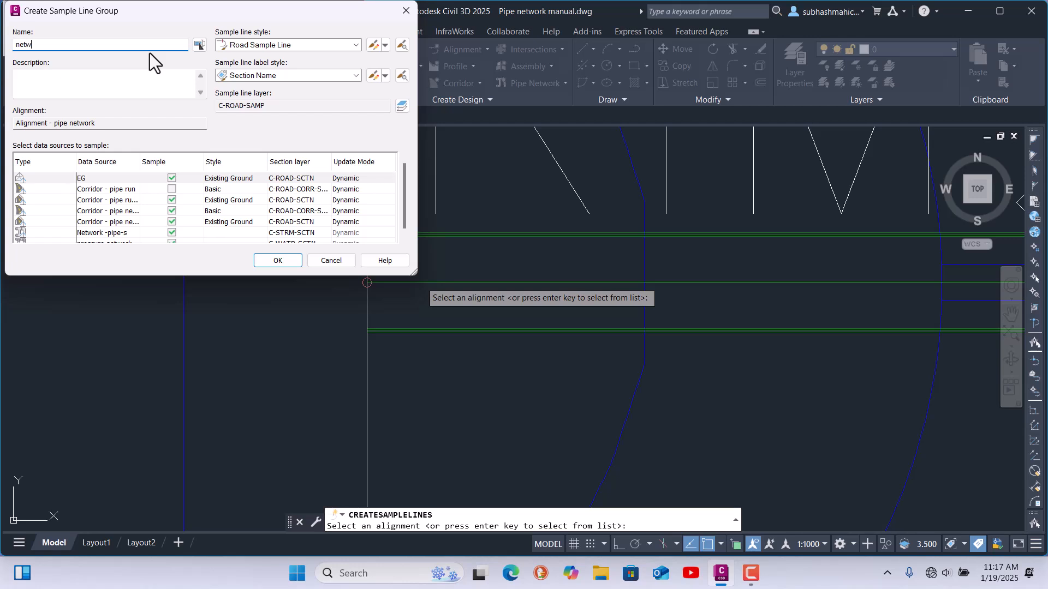
{"action": "type", "text": "ork sp"}
{"action": "left_click", "coordinate": [185, 180]}
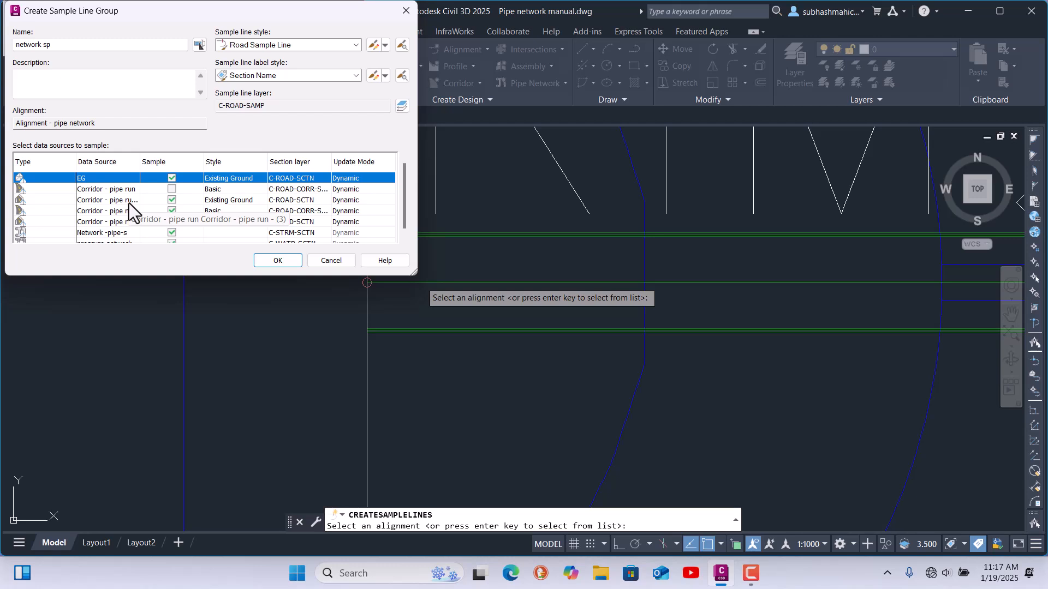
{"action": "left_click", "coordinate": [171, 201]}
{"action": "scroll", "coordinate": [157, 205], "scroll_direction": "down", "scroll_amount": 1}
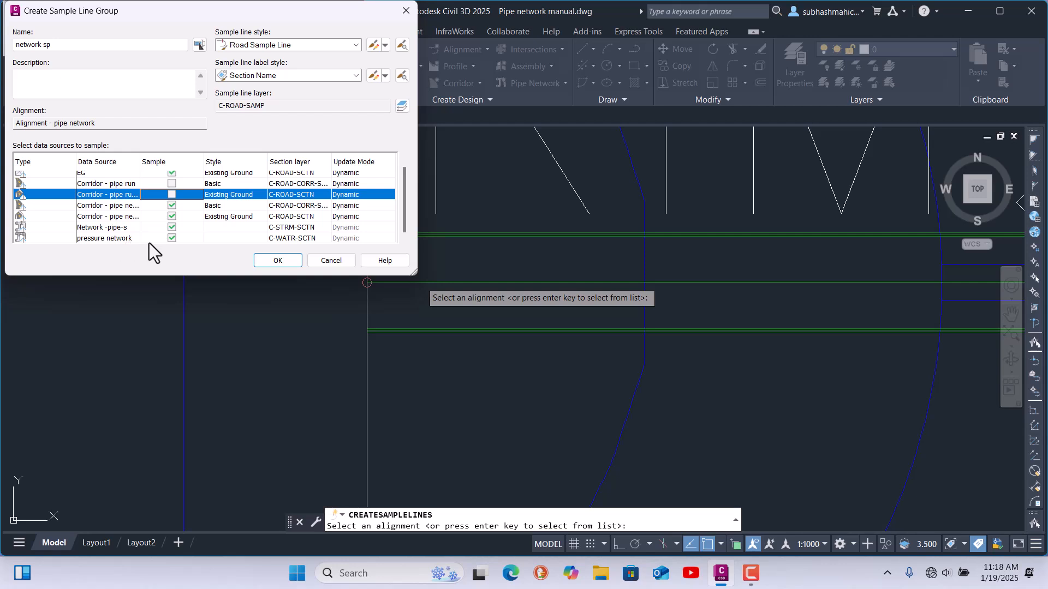
{"action": "left_click", "coordinate": [171, 238]}
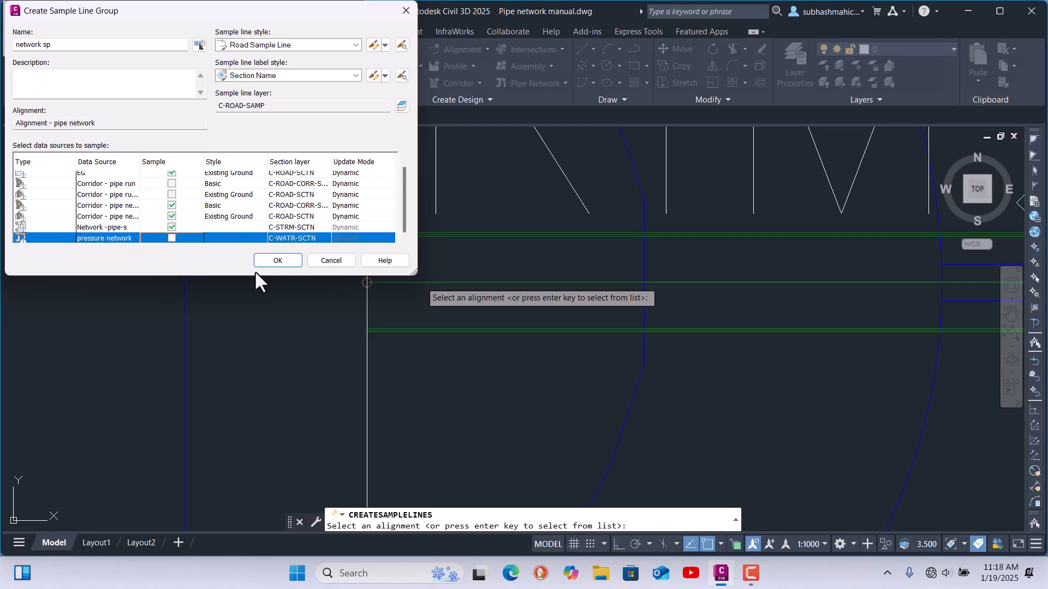
{"action": "left_click", "coordinate": [277, 260]}
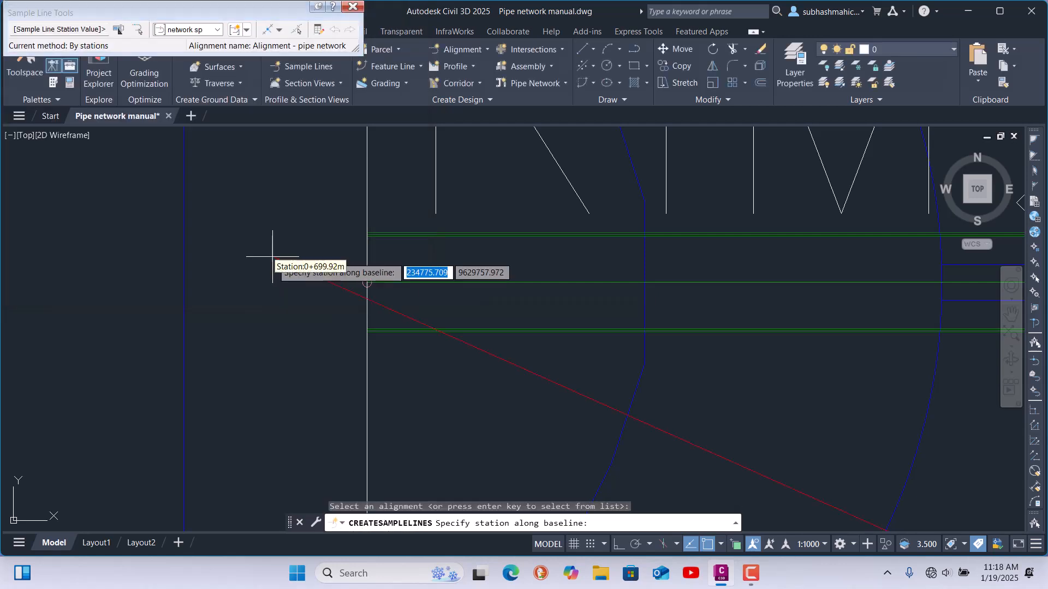
Switch the sample line method to selecting existing polylines and pick the line at Structure - (1)
{"action": "left_click", "coordinate": [279, 30]}
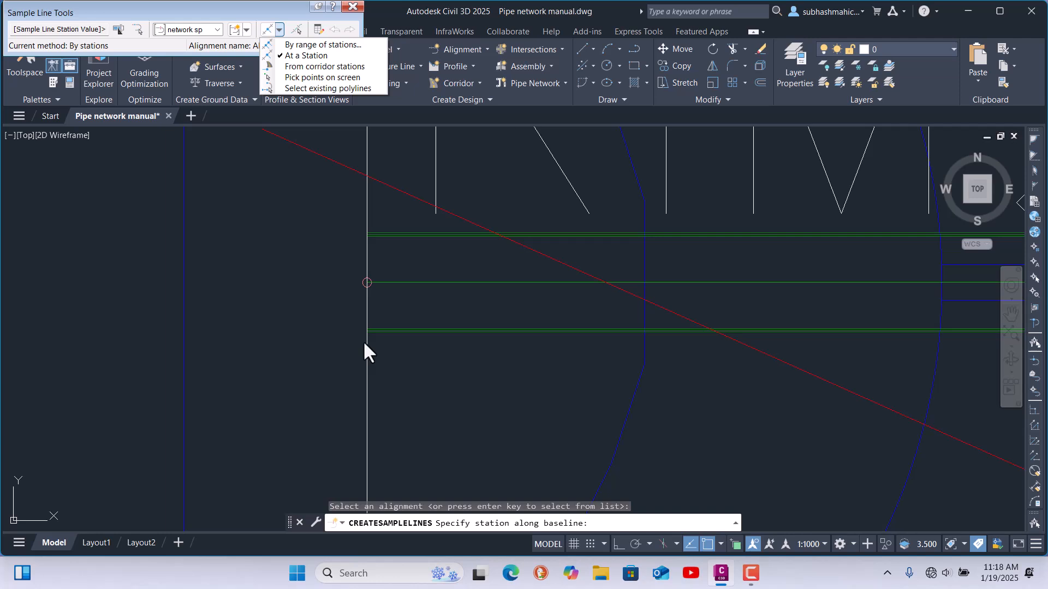
{"action": "left_click", "coordinate": [299, 86]}
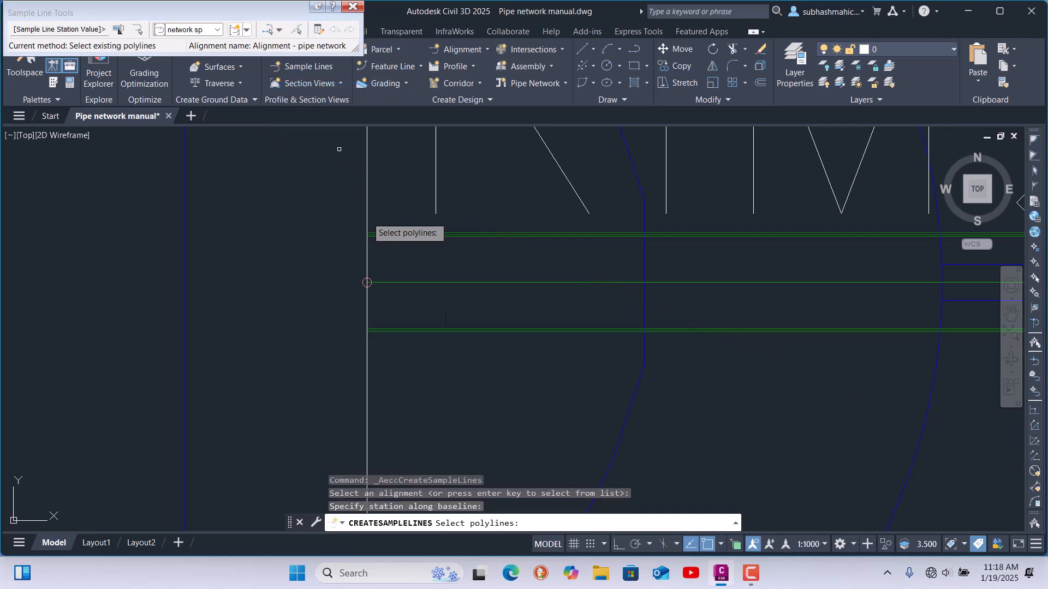
{"action": "left_click", "coordinate": [367, 365]}
Add the lines at Structure - (2) and Structure - (3) to the sample line polyline selection
{"action": "scroll", "coordinate": [300, 344], "scroll_direction": "down", "scroll_amount": 5}
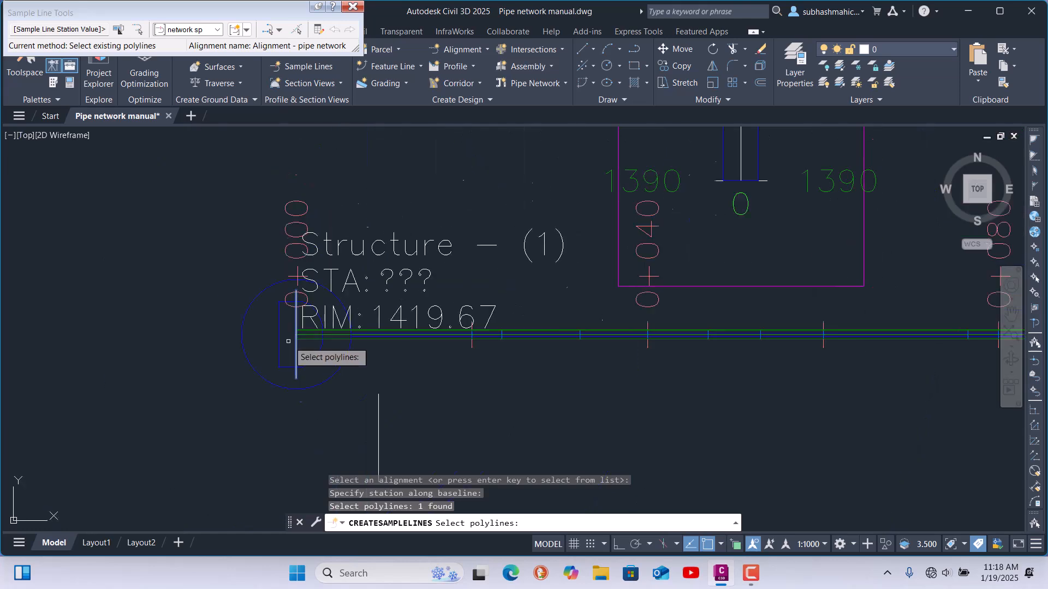
{"action": "scroll", "coordinate": [389, 387], "scroll_direction": "down", "scroll_amount": 3}
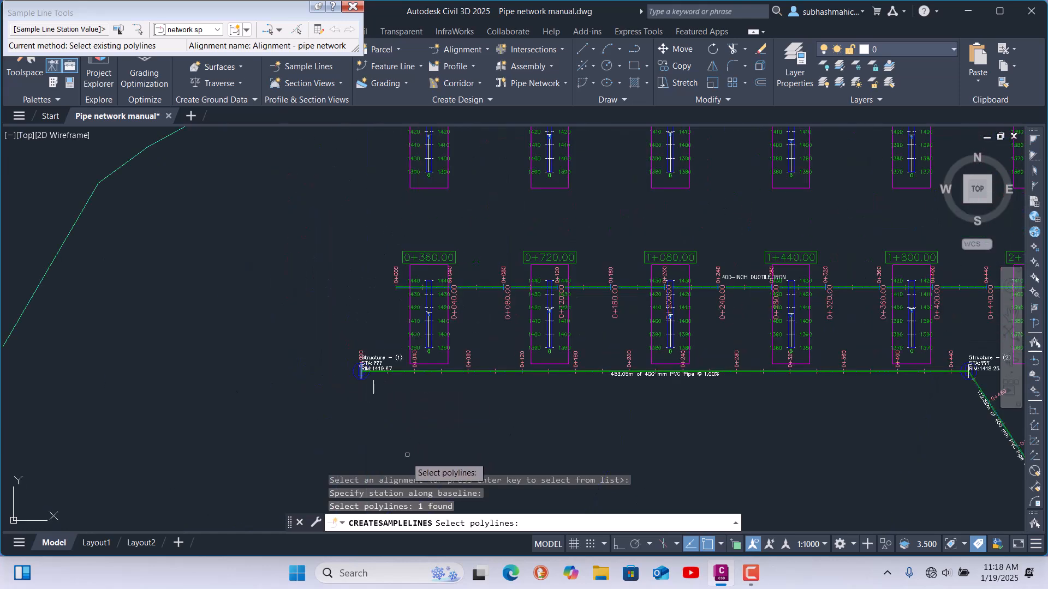
{"action": "scroll", "coordinate": [431, 398], "scroll_direction": "down", "scroll_amount": 4}
{"action": "scroll", "coordinate": [631, 397], "scroll_direction": "up", "scroll_amount": 6}
{"action": "scroll", "coordinate": [638, 393], "scroll_direction": "up", "scroll_amount": 6}
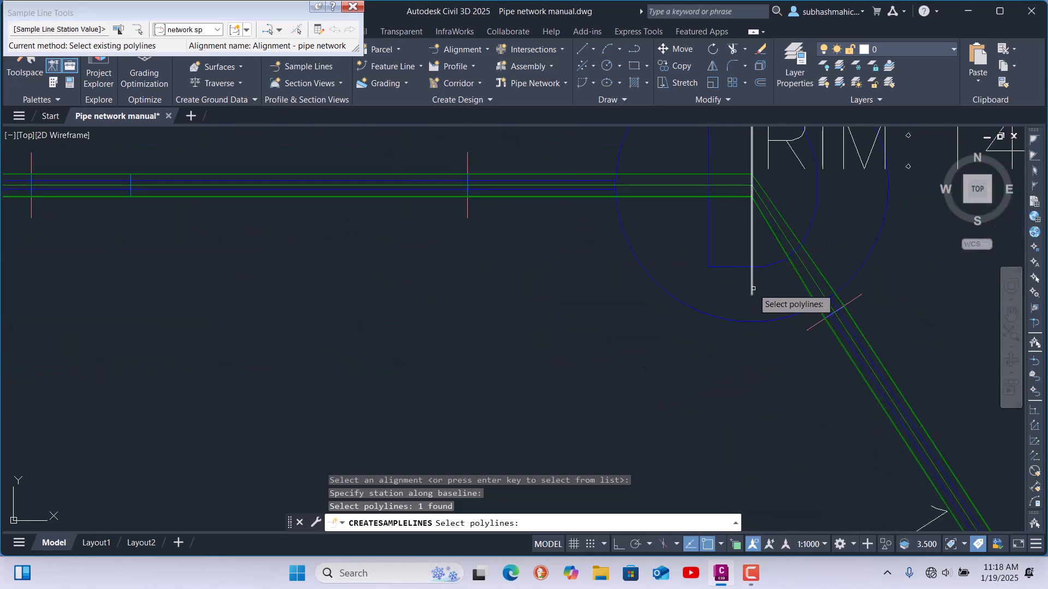
{"action": "left_click", "coordinate": [752, 289]}
{"action": "scroll", "coordinate": [491, 284], "scroll_direction": "down", "scroll_amount": 5}
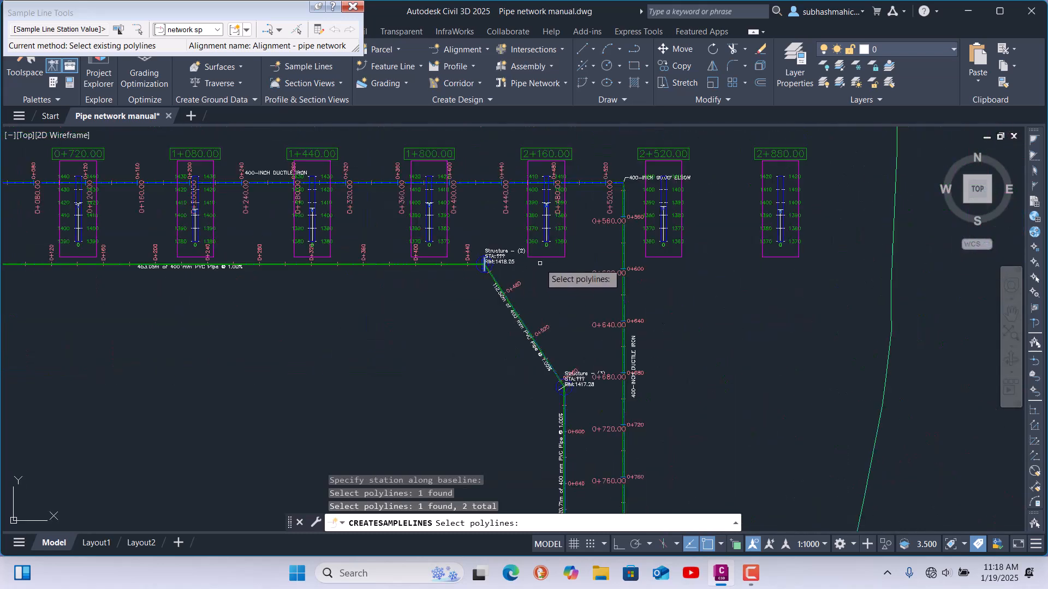
{"action": "scroll", "coordinate": [565, 387], "scroll_direction": "up", "scroll_amount": 6}
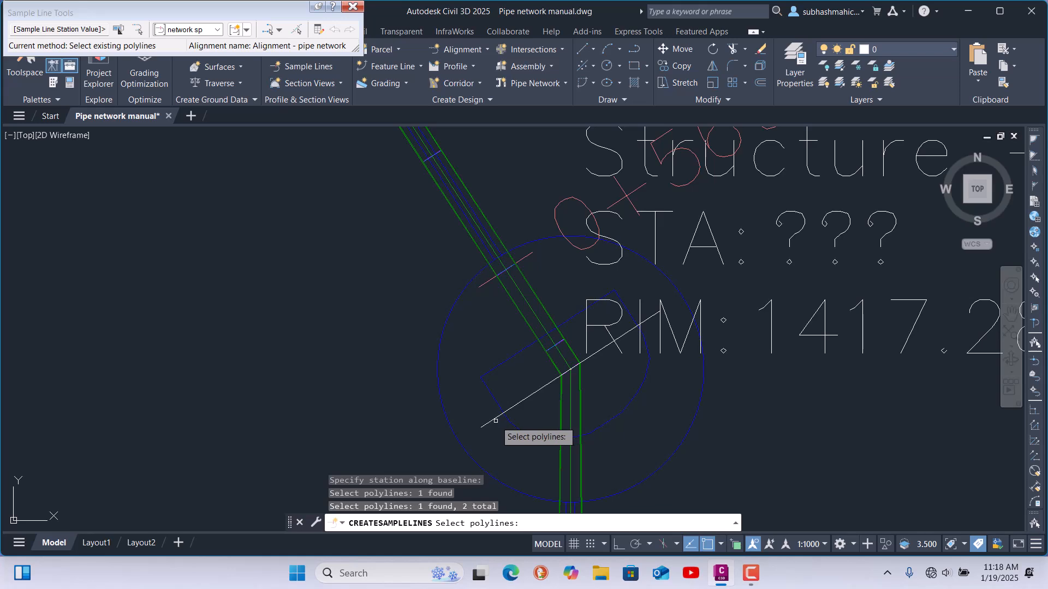
{"action": "left_click", "coordinate": [496, 419]}
Add the lines at Structure - (4) and Structure - (5) to the sample line polyline selection
{"action": "scroll", "coordinate": [625, 213], "scroll_direction": "down", "scroll_amount": 5}
{"action": "scroll", "coordinate": [617, 232], "scroll_direction": "down", "scroll_amount": 3}
{"action": "scroll", "coordinate": [628, 376], "scroll_direction": "up", "scroll_amount": 7}
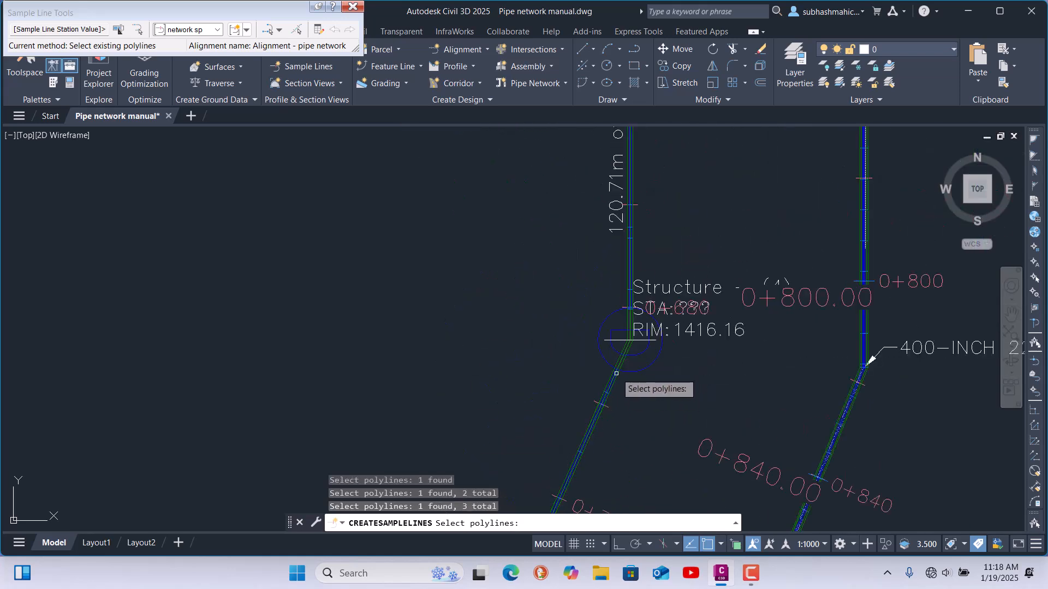
{"action": "left_click", "coordinate": [587, 292]}
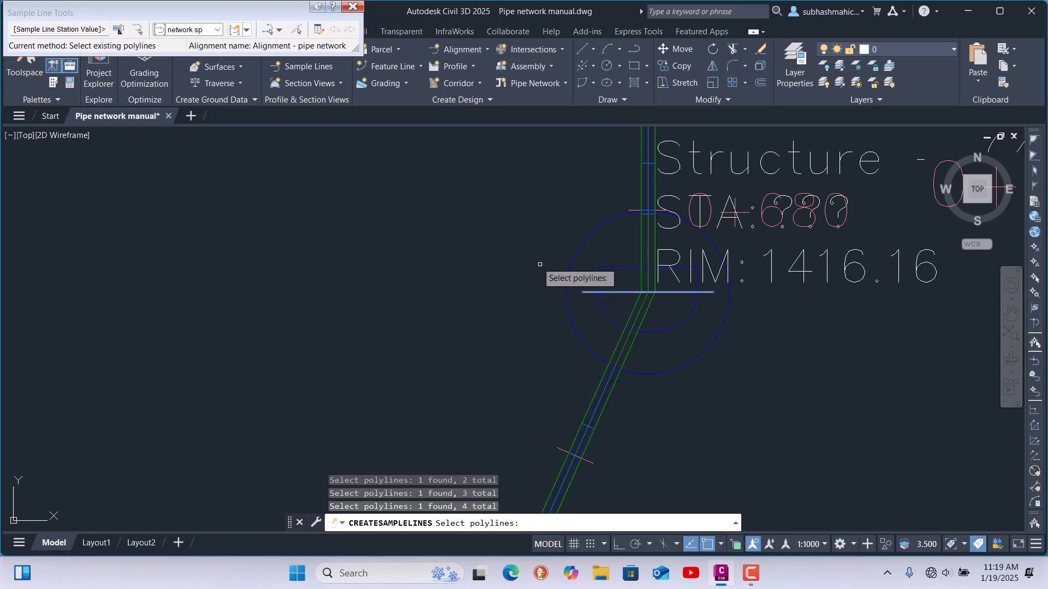
{"action": "scroll", "coordinate": [570, 218], "scroll_direction": "down", "scroll_amount": 5}
{"action": "scroll", "coordinate": [606, 243], "scroll_direction": "down", "scroll_amount": 11}
{"action": "scroll", "coordinate": [601, 349], "scroll_direction": "up", "scroll_amount": 7}
{"action": "scroll", "coordinate": [570, 353], "scroll_direction": "up", "scroll_amount": 9}
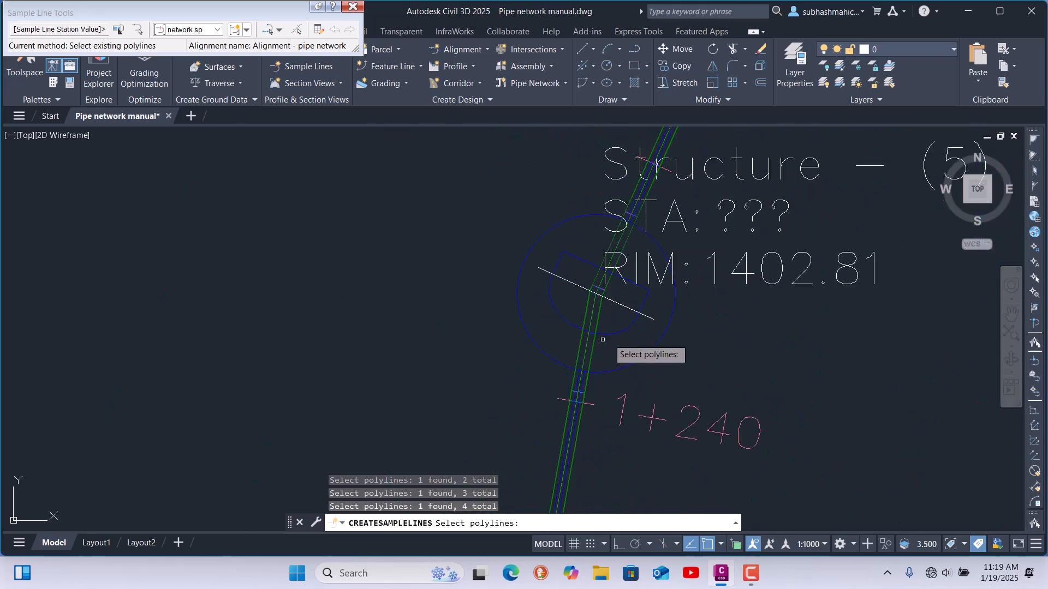
{"action": "left_click", "coordinate": [650, 318]}
Add the lines at Structure - (6) and Structure - (7) to the sample line polyline selection
{"action": "scroll", "coordinate": [546, 268], "scroll_direction": "down", "scroll_amount": 8}
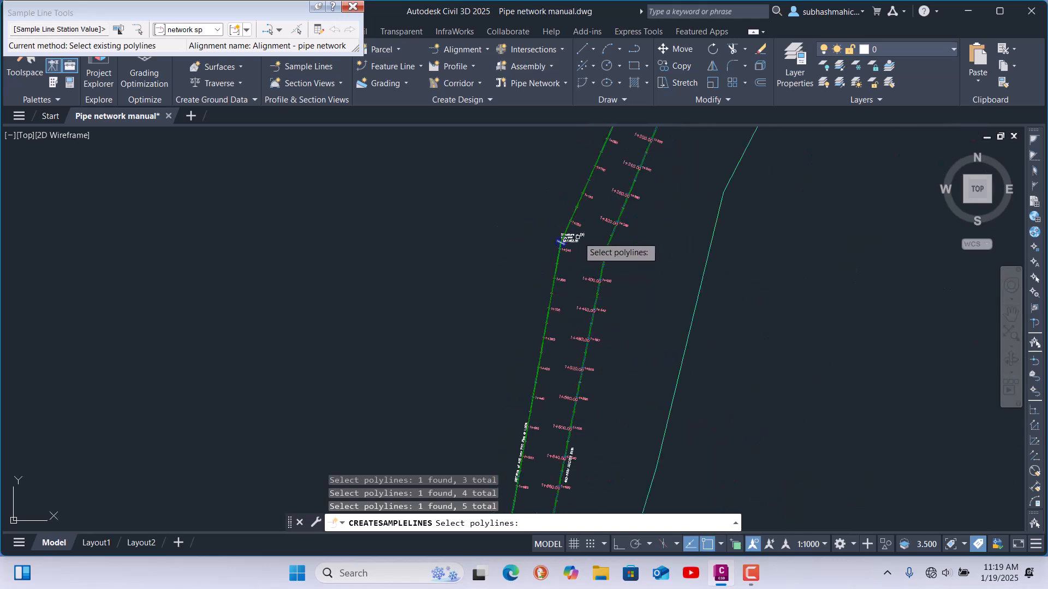
{"action": "scroll", "coordinate": [546, 407], "scroll_direction": "up", "scroll_amount": 8}
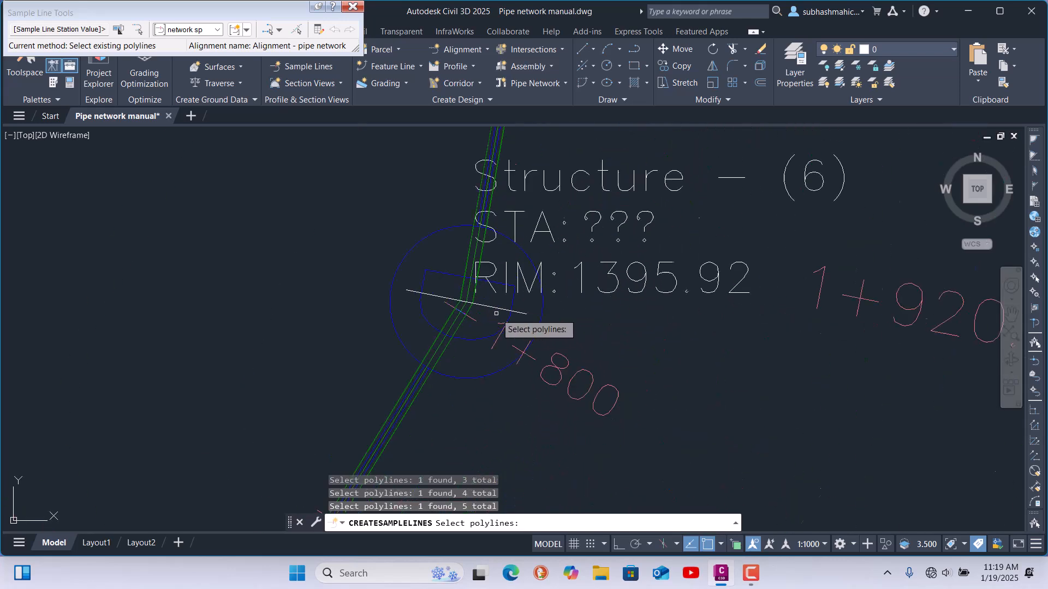
{"action": "left_click", "coordinate": [502, 306]}
{"action": "scroll", "coordinate": [657, 230], "scroll_direction": "down", "scroll_amount": 8}
{"action": "scroll", "coordinate": [657, 230], "scroll_direction": "down", "scroll_amount": 6}
{"action": "scroll", "coordinate": [465, 365], "scroll_direction": "up", "scroll_amount": 8}
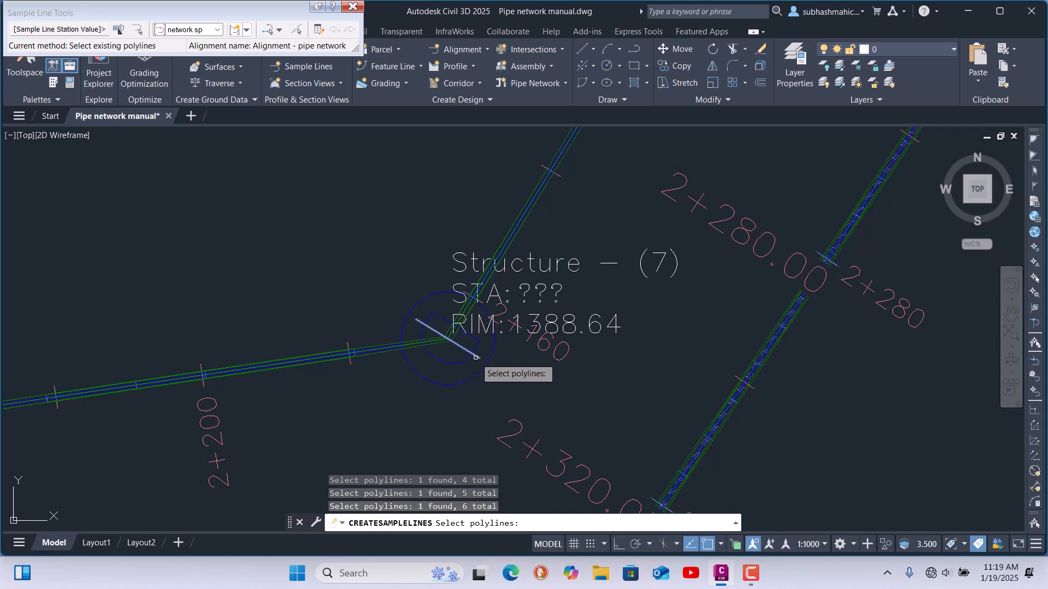
{"action": "left_click", "coordinate": [476, 357]}
Add the lines at Structure - (8) and the network's final structure, and finish the selection to convert all picked lines into sample lines
{"action": "scroll", "coordinate": [720, 267], "scroll_direction": "down", "scroll_amount": 6}
{"action": "scroll", "coordinate": [481, 341], "scroll_direction": "up", "scroll_amount": 7}
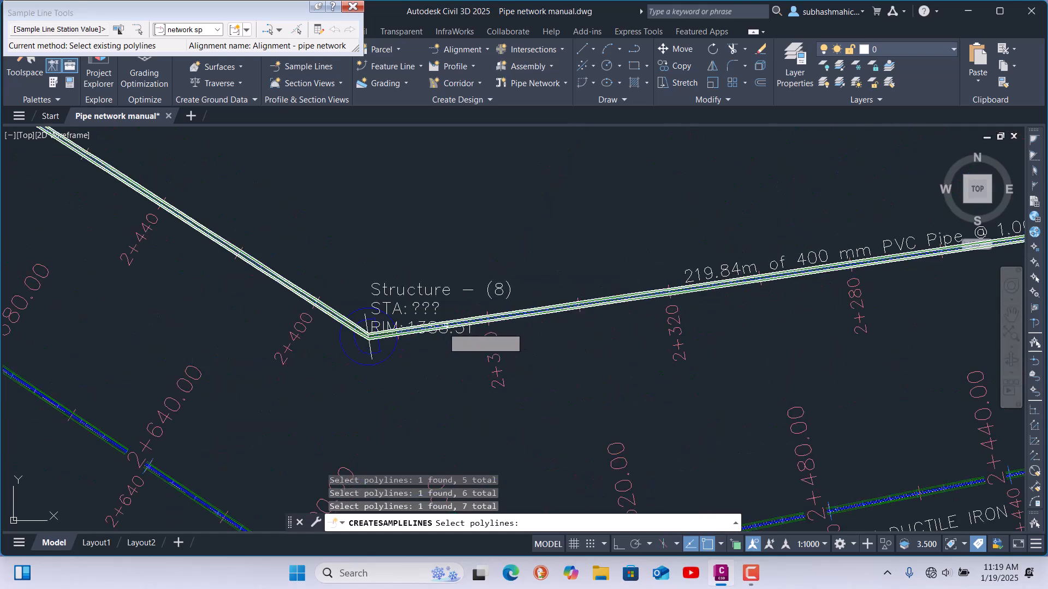
{"action": "left_click", "coordinate": [362, 350]}
{"action": "scroll", "coordinate": [789, 382], "scroll_direction": "down", "scroll_amount": 5}
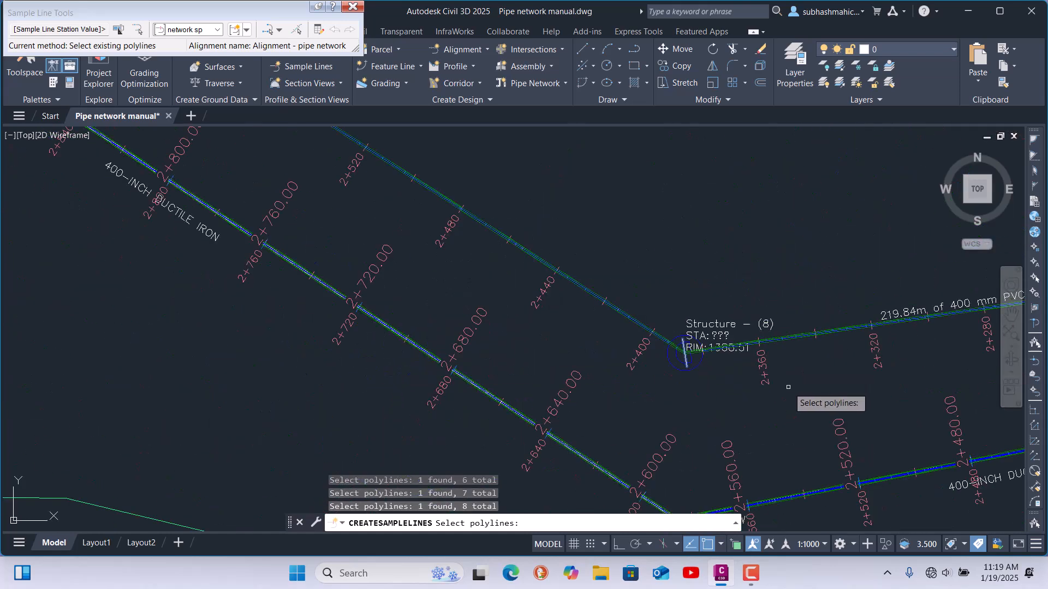
{"action": "scroll", "coordinate": [693, 382], "scroll_direction": "down", "scroll_amount": 5}
{"action": "scroll", "coordinate": [474, 261], "scroll_direction": "up", "scroll_amount": 5}
{"action": "scroll", "coordinate": [474, 262], "scroll_direction": "up", "scroll_amount": 6}
{"action": "left_click", "coordinate": [474, 173]}
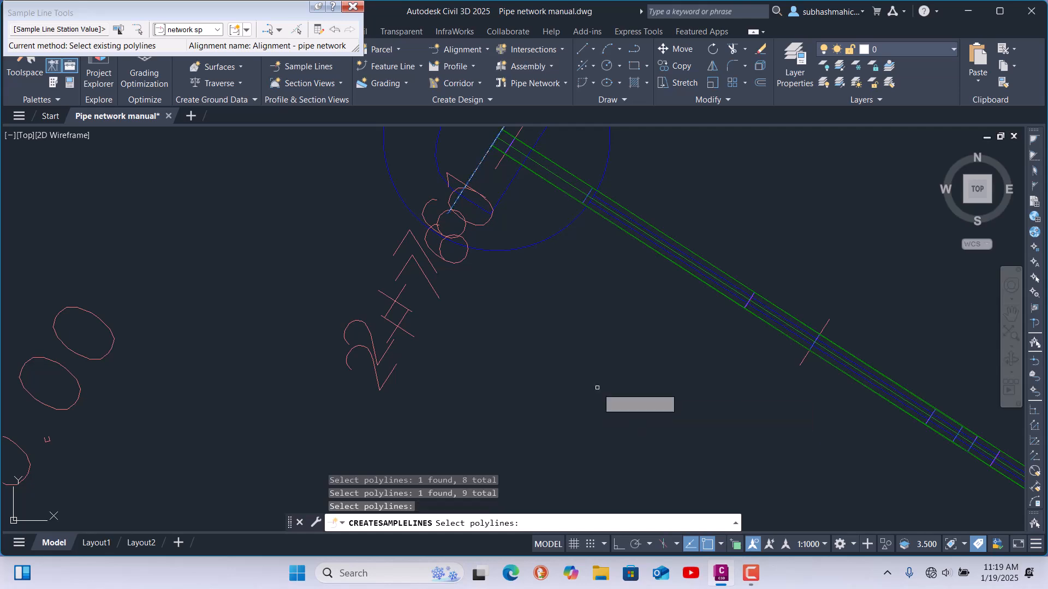
{"action": "key", "text": "Return"}
Inspect the new sample lines along the pipe network, including the one at Structure - (7)
{"action": "scroll", "coordinate": [481, 190], "scroll_direction": "up", "scroll_amount": 4}
{"action": "scroll", "coordinate": [436, 179], "scroll_direction": "down", "scroll_amount": 10}
{"action": "scroll", "coordinate": [526, 328], "scroll_direction": "up", "scroll_amount": 10}
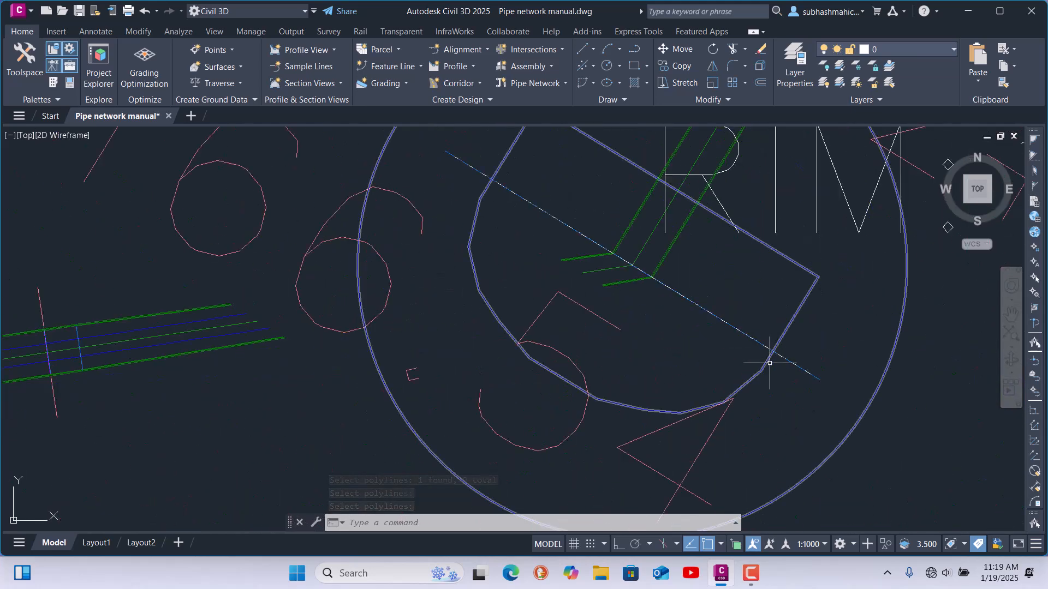
{"action": "scroll", "coordinate": [574, 330], "scroll_direction": "down", "scroll_amount": 5}
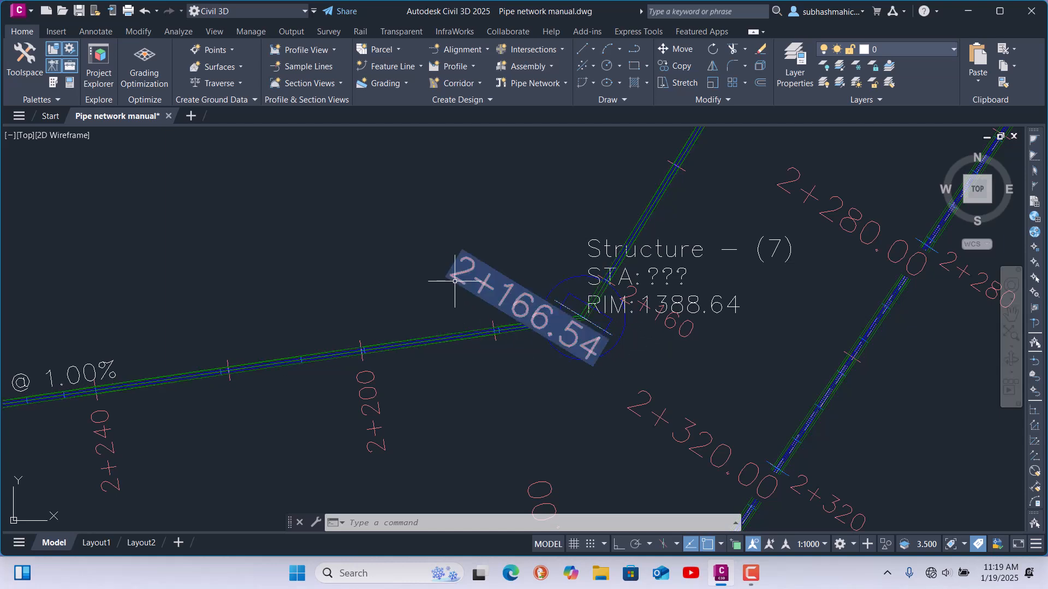
{"action": "scroll", "coordinate": [505, 337], "scroll_direction": "down", "scroll_amount": 10}
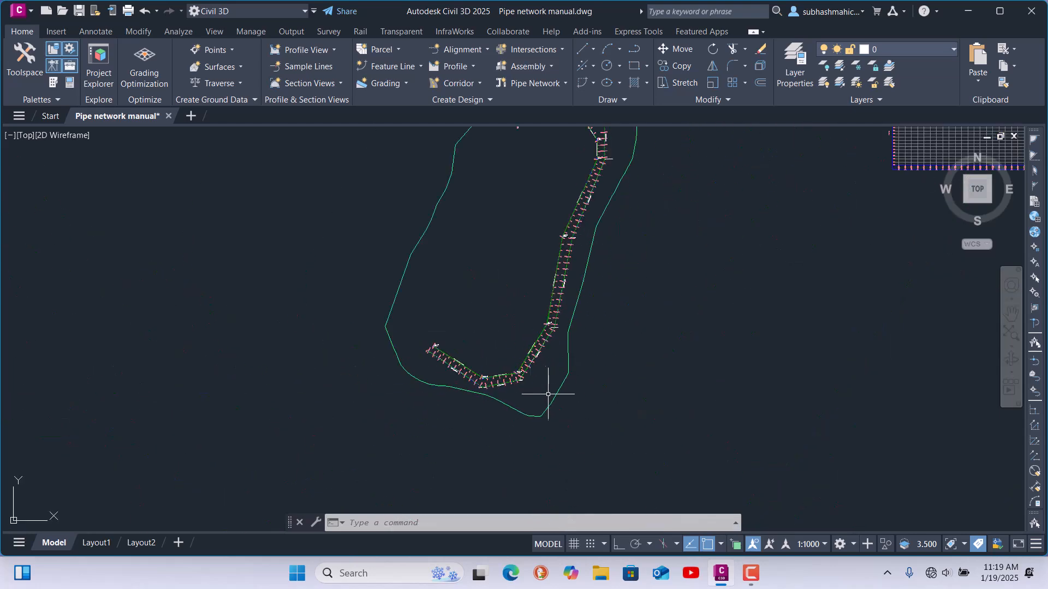
{"action": "scroll", "coordinate": [594, 279], "scroll_direction": "up", "scroll_amount": 2}
{"action": "scroll", "coordinate": [464, 295], "scroll_direction": "up", "scroll_amount": 3}
{"action": "scroll", "coordinate": [355, 316], "scroll_direction": "down", "scroll_amount": 3}
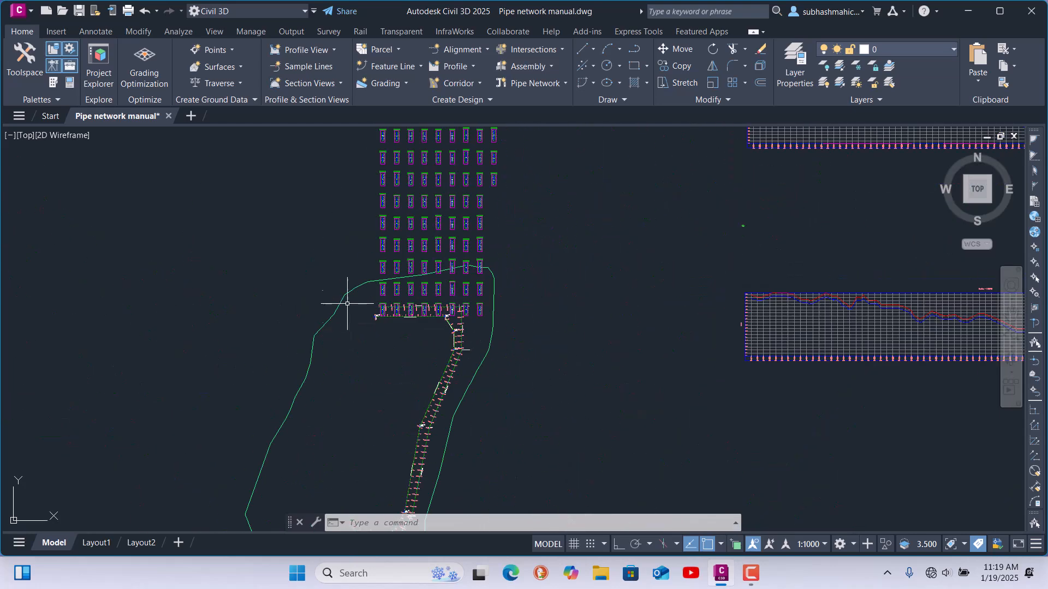
Create multiple section views for sample line group "network sp" with draft placement and default settings, placing them in the empty area west of the site
{"action": "left_click", "coordinate": [337, 85]}
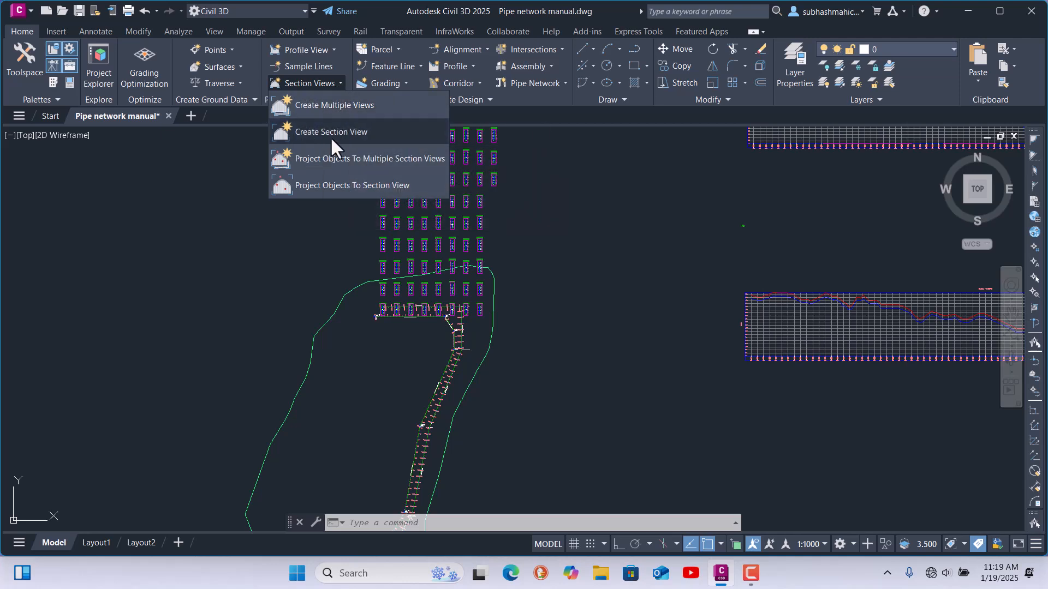
{"action": "left_click", "coordinate": [351, 104]}
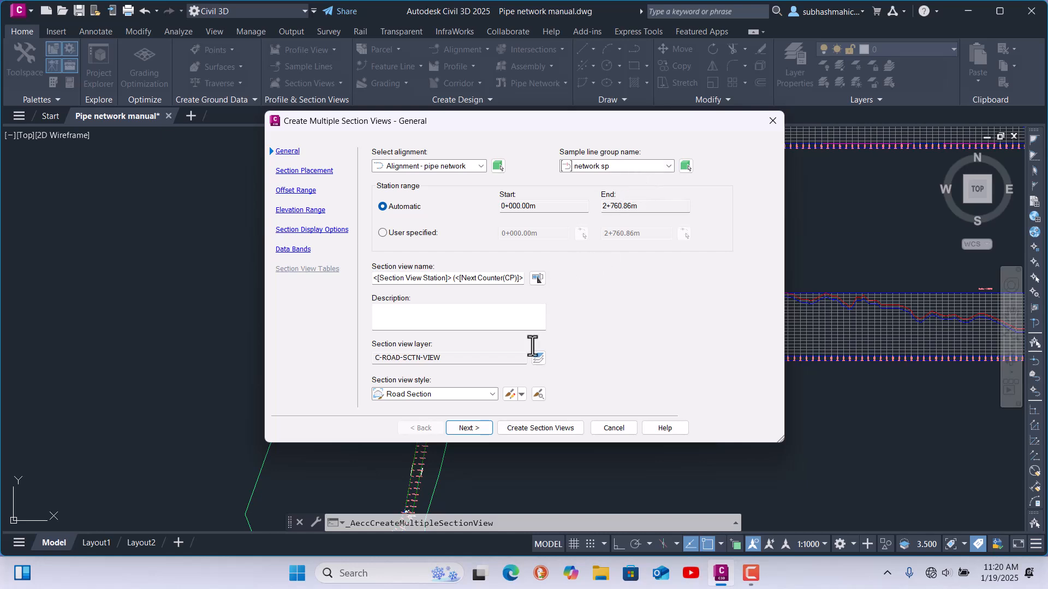
{"action": "left_click", "coordinate": [453, 427]}
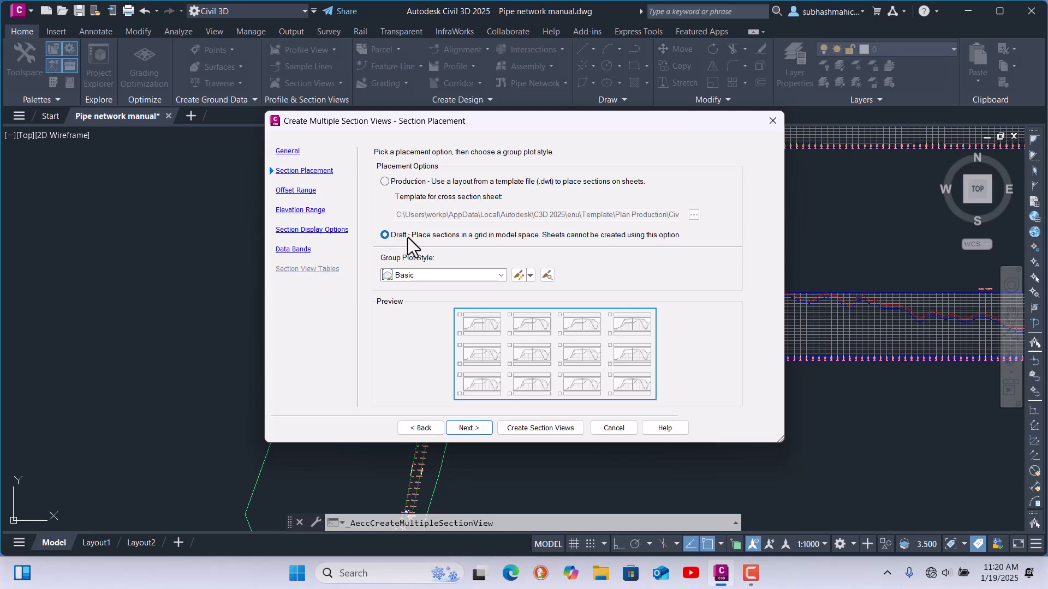
{"action": "left_click", "coordinate": [478, 429]}
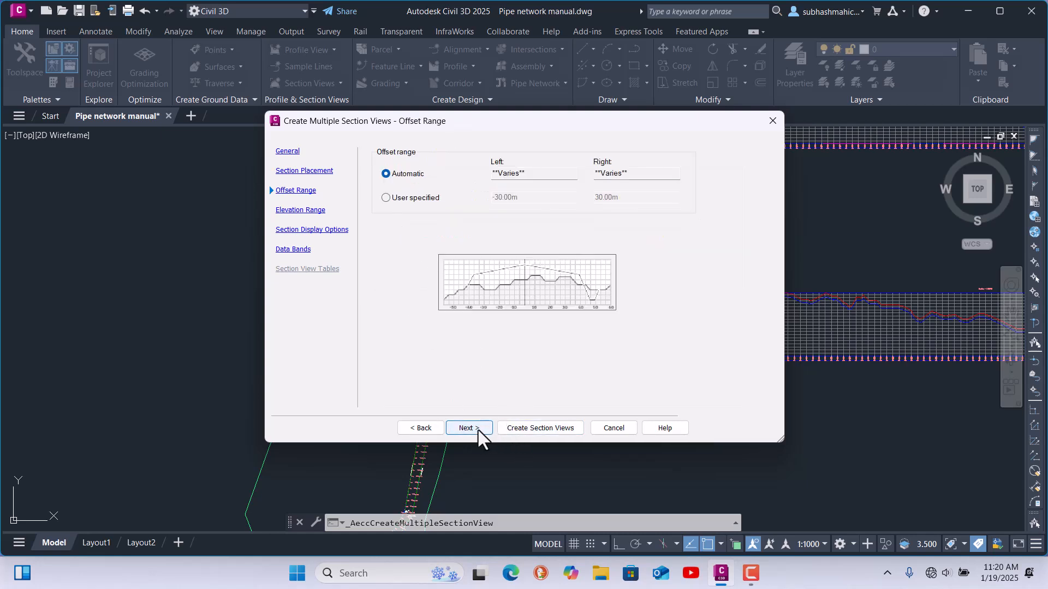
{"action": "left_click", "coordinate": [478, 430]}
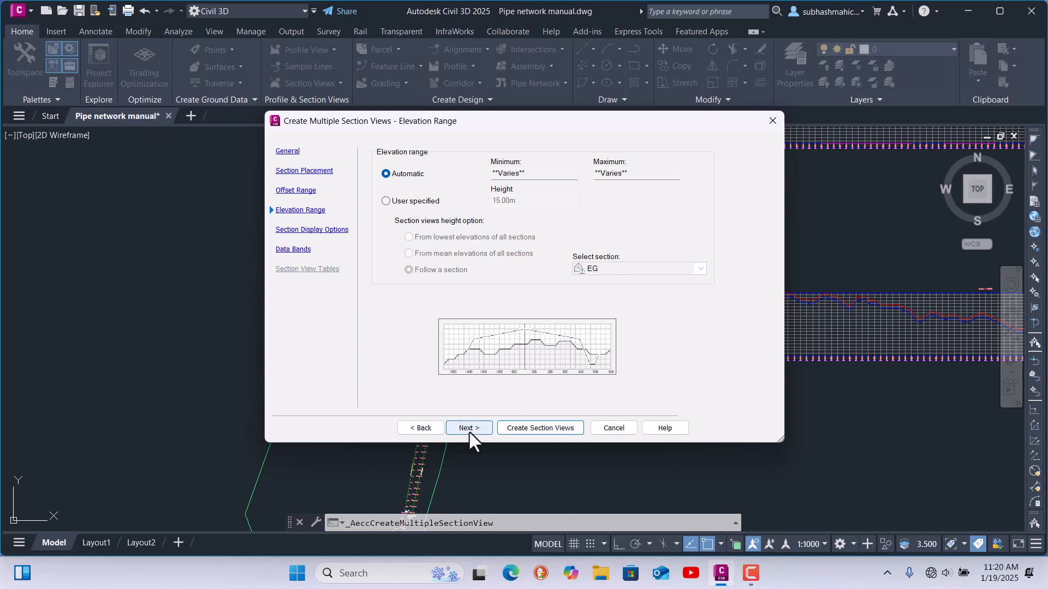
{"action": "left_click", "coordinate": [469, 429]}
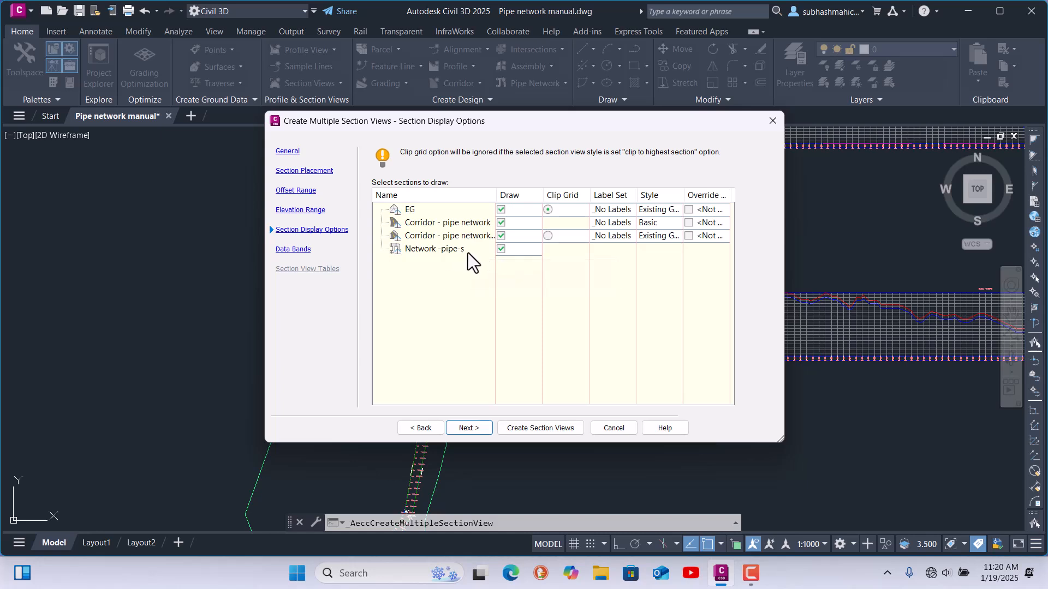
{"action": "left_click", "coordinate": [466, 425]}
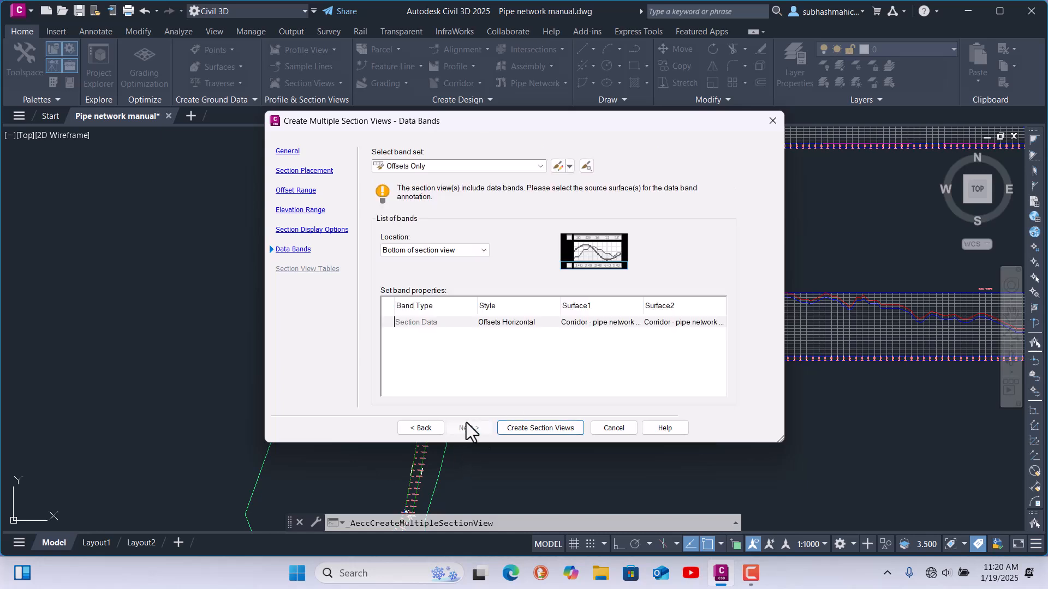
{"action": "left_click", "coordinate": [525, 428]}
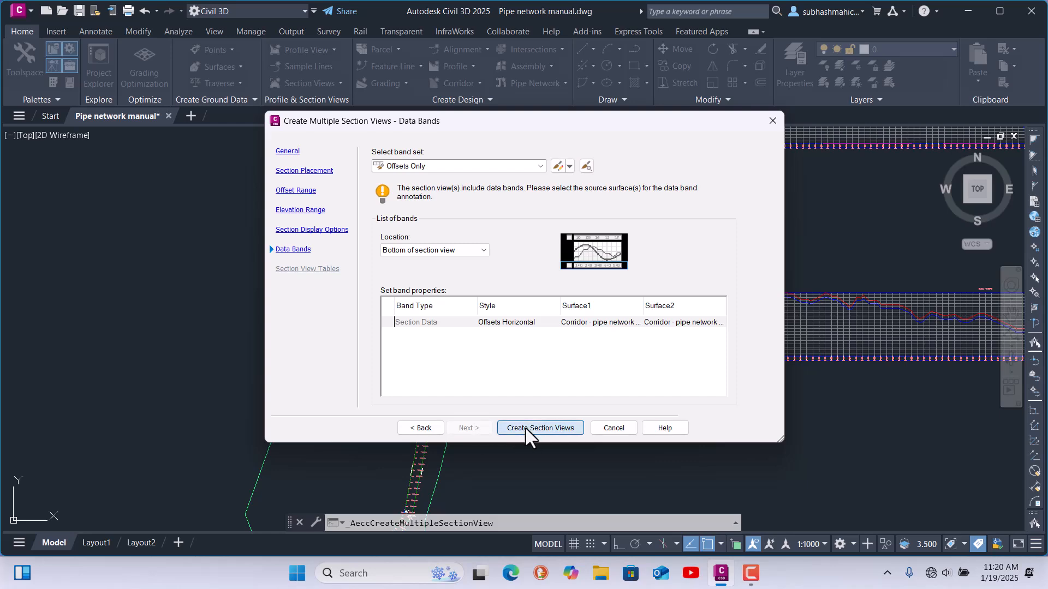
{"action": "scroll", "coordinate": [667, 357], "scroll_direction": "down", "scroll_amount": 5}
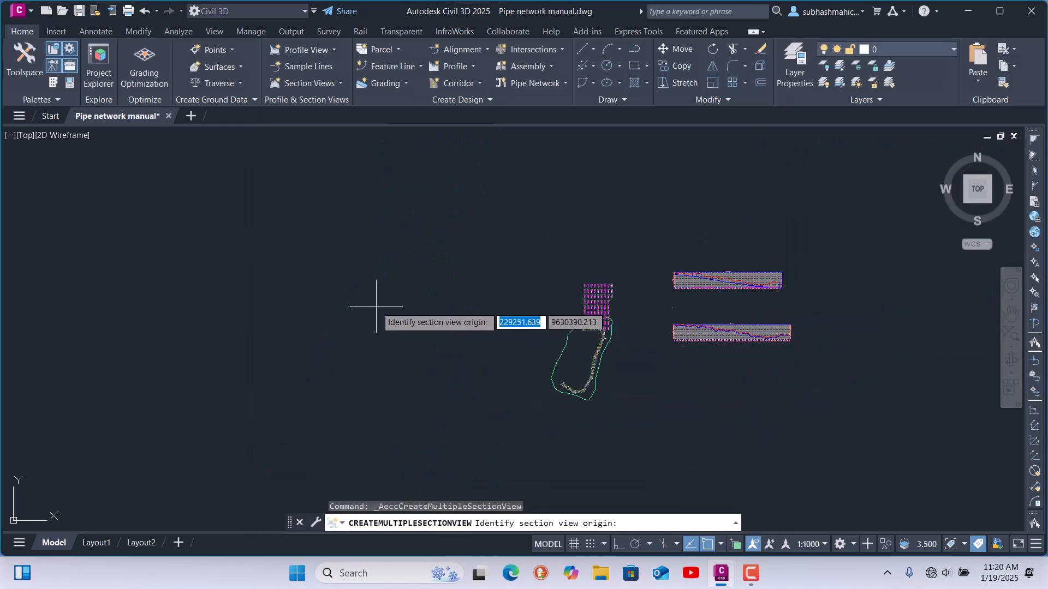
{"action": "left_click", "coordinate": [397, 310]}
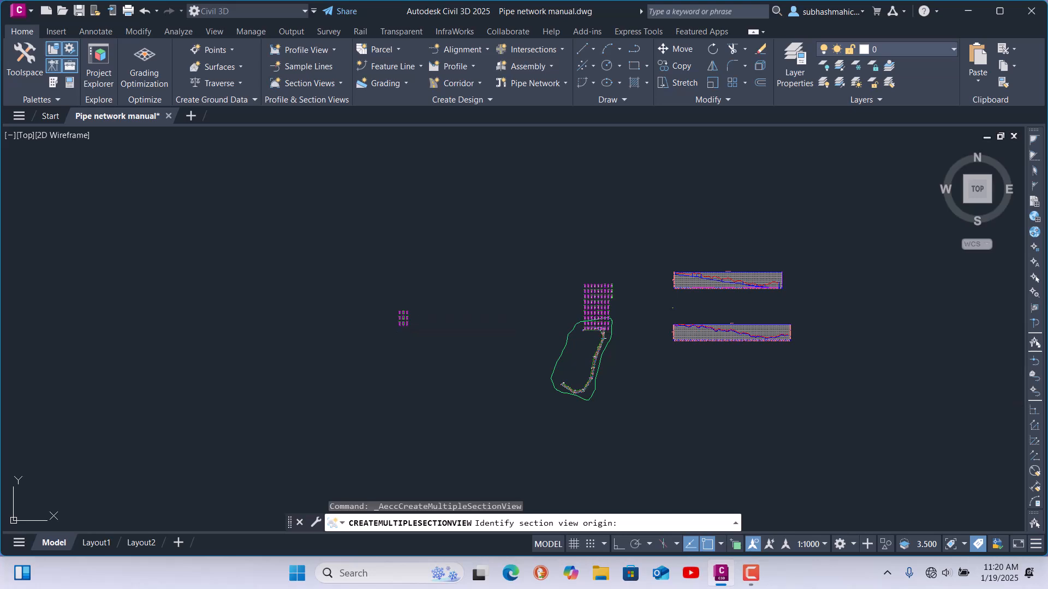
Examine the new section views, checking the pipe and structure in the sections at stations 0+000.00 and 0+453.05
{"action": "scroll", "coordinate": [398, 314], "scroll_direction": "up", "scroll_amount": 10}
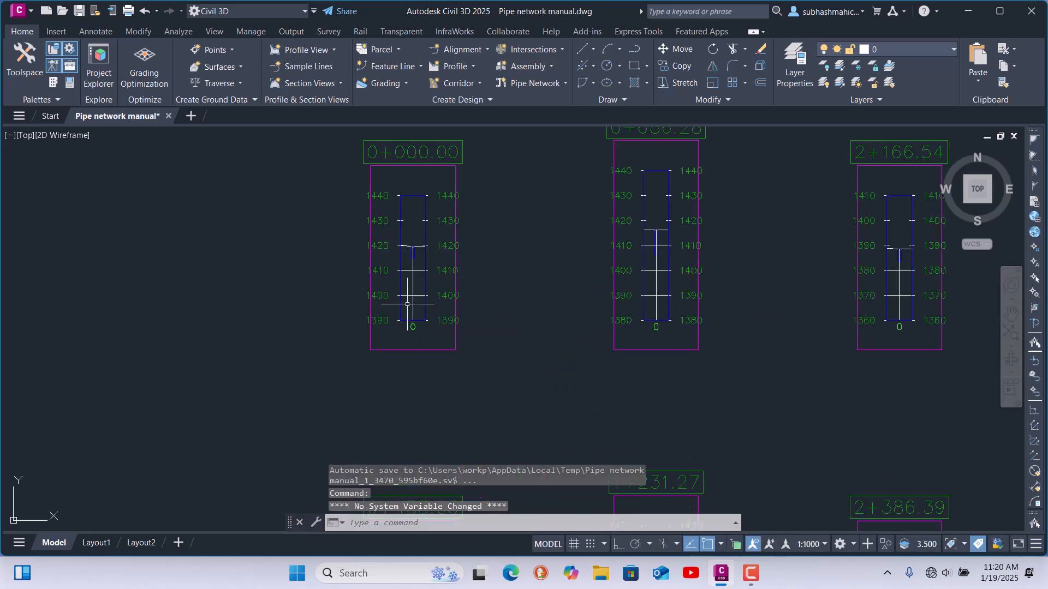
{"action": "scroll", "coordinate": [417, 241], "scroll_direction": "up", "scroll_amount": 5}
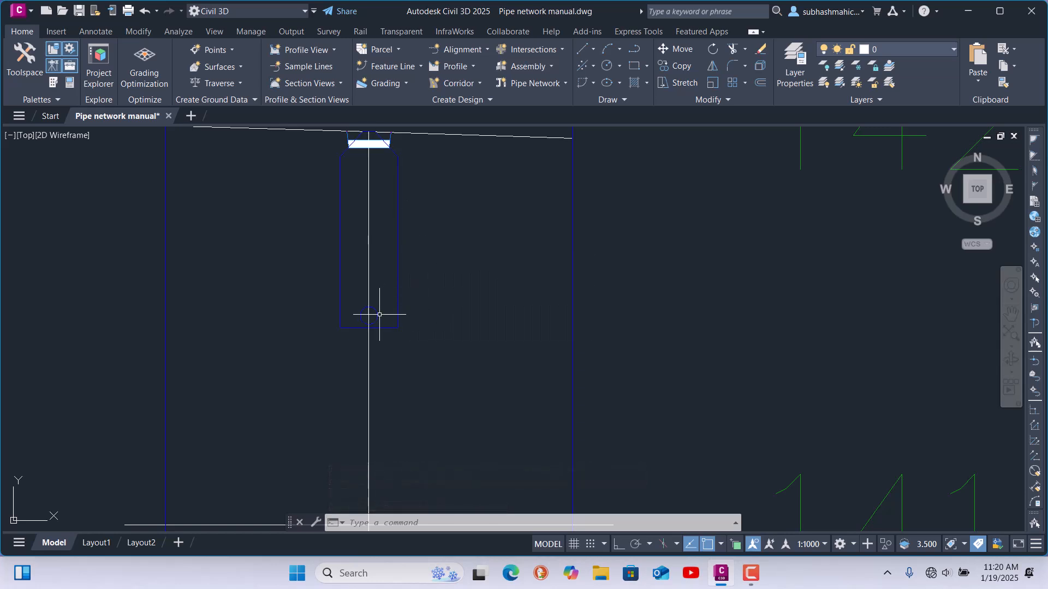
{"action": "scroll", "coordinate": [363, 262], "scroll_direction": "down", "scroll_amount": 3}
{"action": "scroll", "coordinate": [363, 257], "scroll_direction": "down", "scroll_amount": 3}
{"action": "scroll", "coordinate": [360, 219], "scroll_direction": "up", "scroll_amount": 5}
{"action": "scroll", "coordinate": [340, 216], "scroll_direction": "down", "scroll_amount": 4}
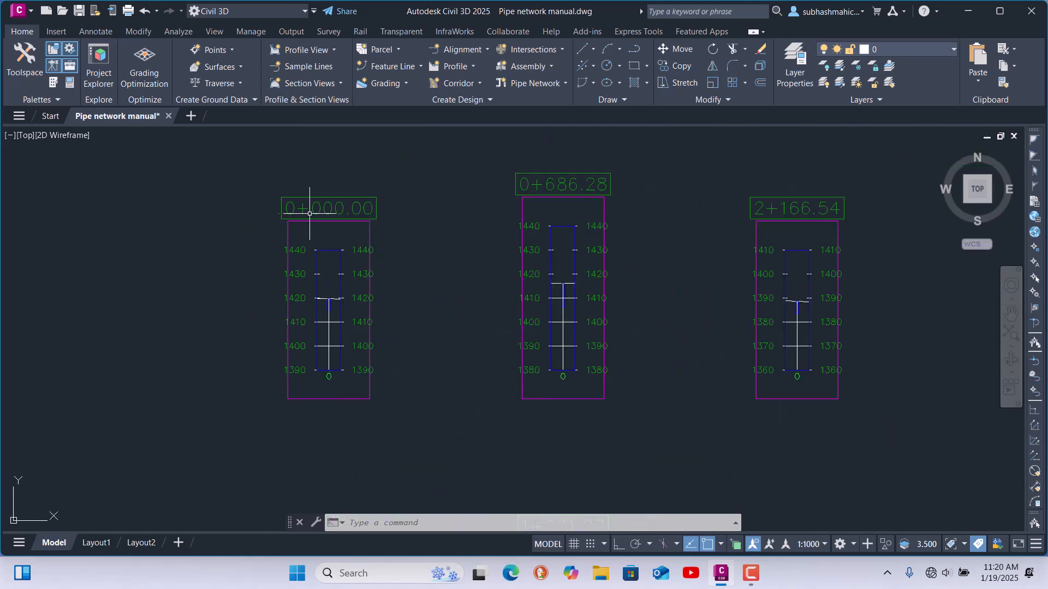
{"action": "scroll", "coordinate": [486, 182], "scroll_direction": "down", "scroll_amount": 4}
{"action": "scroll", "coordinate": [428, 304], "scroll_direction": "up", "scroll_amount": 6}
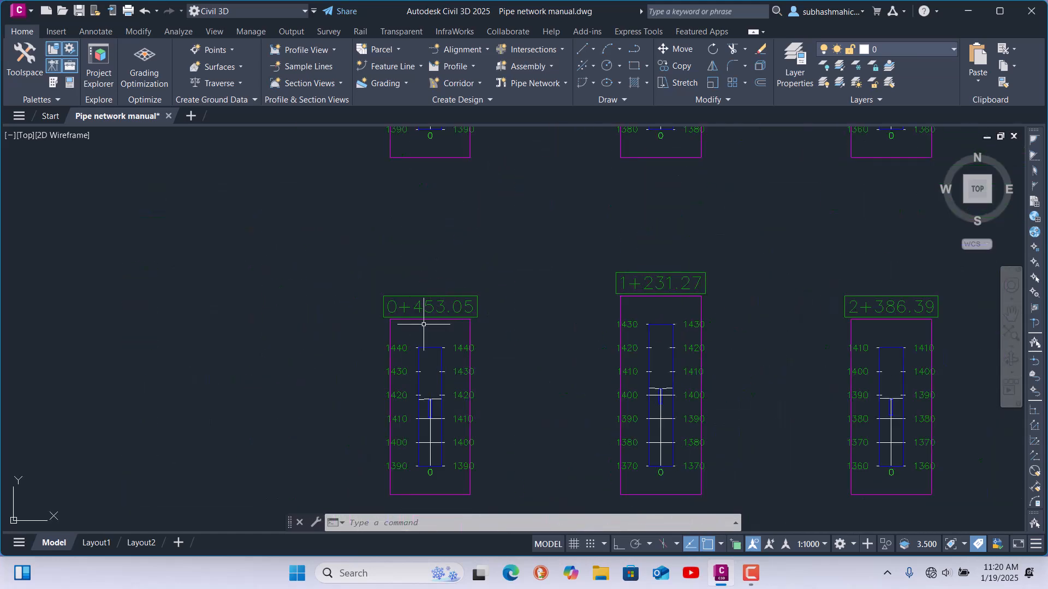
{"action": "scroll", "coordinate": [422, 326], "scroll_direction": "down", "scroll_amount": 4}
{"action": "scroll", "coordinate": [453, 306], "scroll_direction": "up", "scroll_amount": 8}
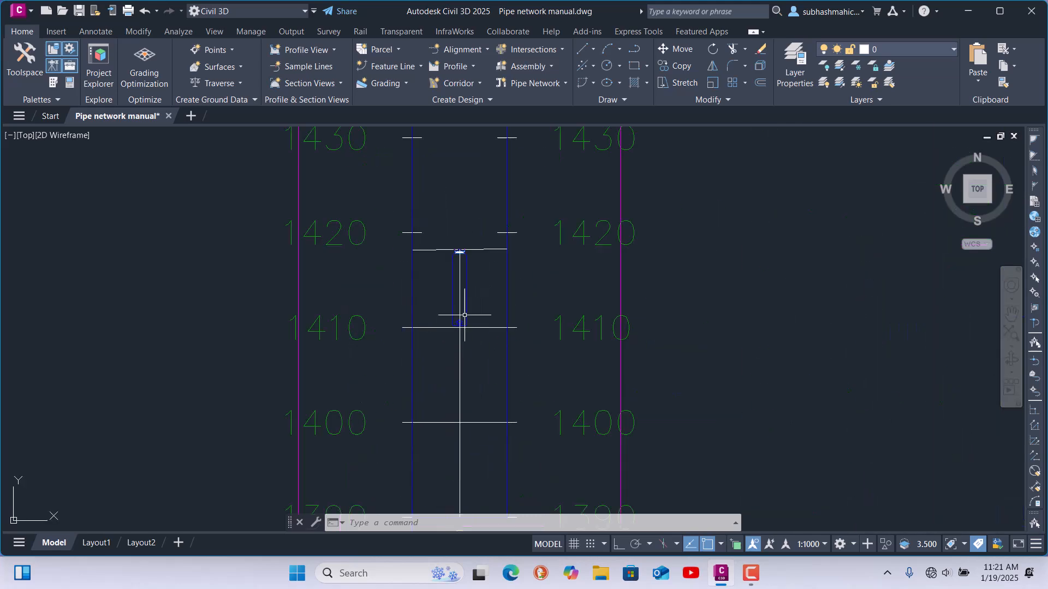
Compare the pipe and structure in the section view at station 0+453.05 with the matching structure location in plan
{"action": "scroll", "coordinate": [459, 283], "scroll_direction": "down", "scroll_amount": 3}
{"action": "scroll", "coordinate": [449, 311], "scroll_direction": "up", "scroll_amount": 10}
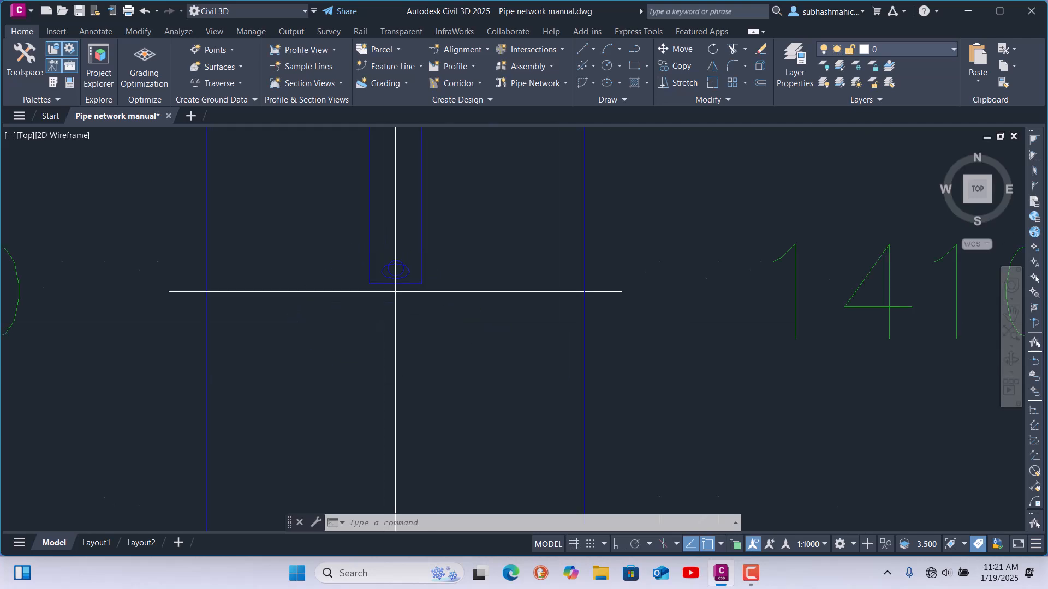
{"action": "scroll", "coordinate": [419, 286], "scroll_direction": "down", "scroll_amount": 4}
{"action": "scroll", "coordinate": [419, 283], "scroll_direction": "down", "scroll_amount": 7}
{"action": "scroll", "coordinate": [411, 298], "scroll_direction": "down", "scroll_amount": 8}
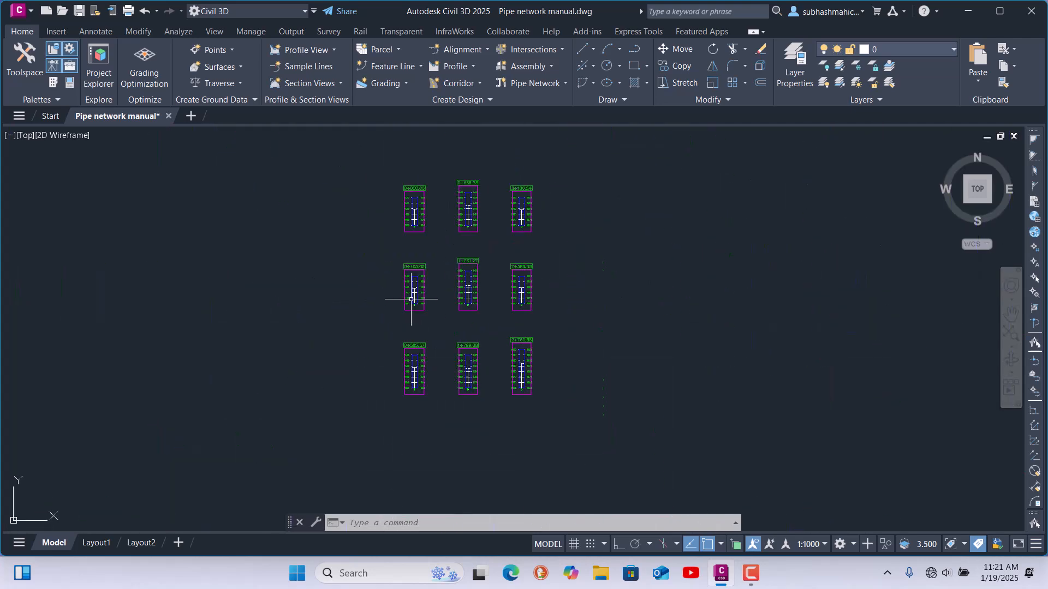
{"action": "scroll", "coordinate": [872, 342], "scroll_direction": "up", "scroll_amount": 4}
{"action": "scroll", "coordinate": [871, 341], "scroll_direction": "up", "scroll_amount": 10}
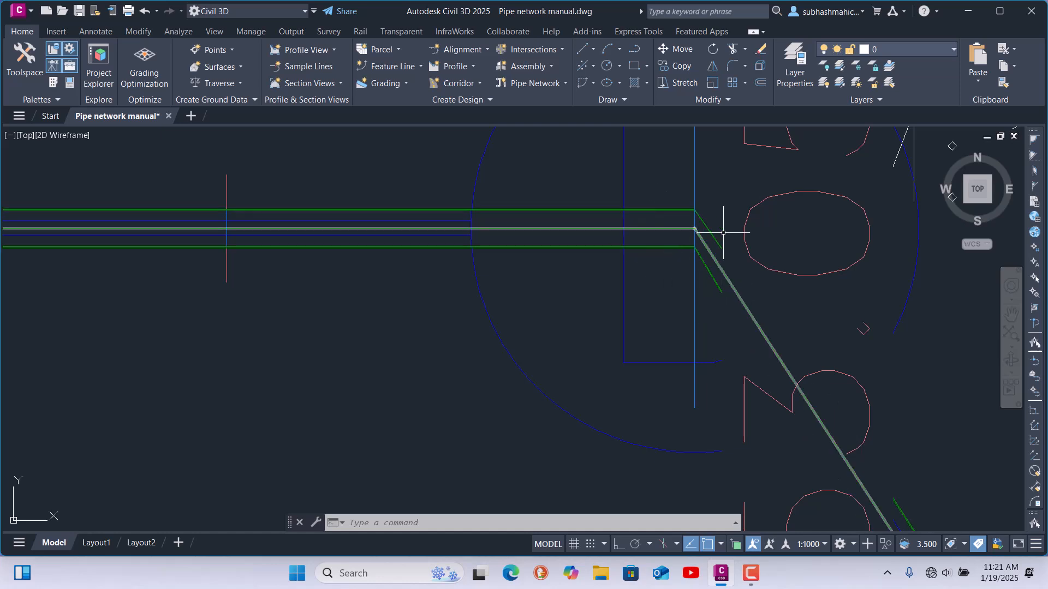
{"action": "scroll", "coordinate": [711, 268], "scroll_direction": "down", "scroll_amount": 6}
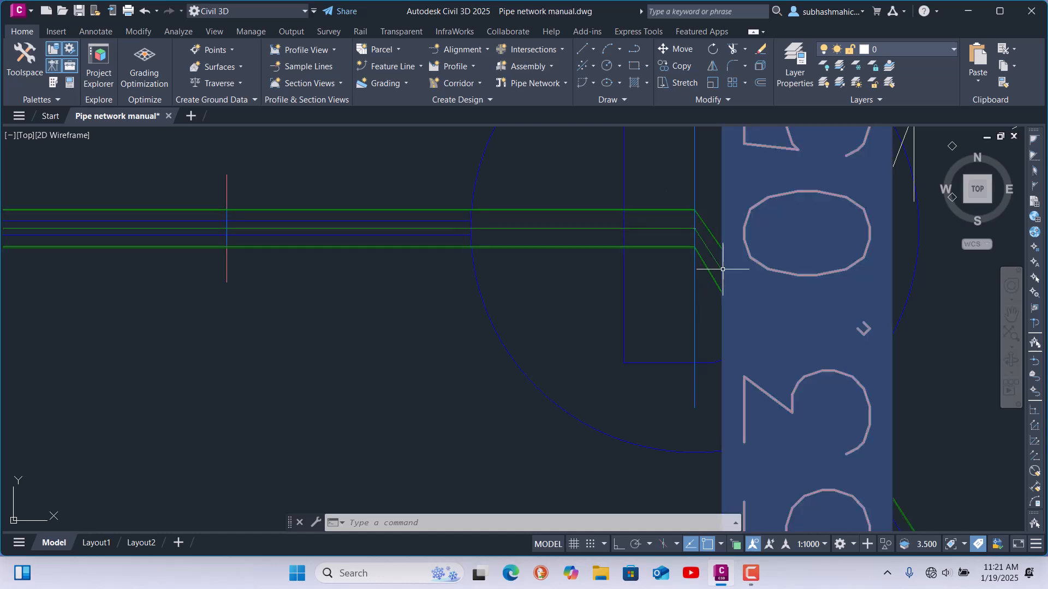
{"action": "scroll", "coordinate": [655, 275], "scroll_direction": "down", "scroll_amount": 5}
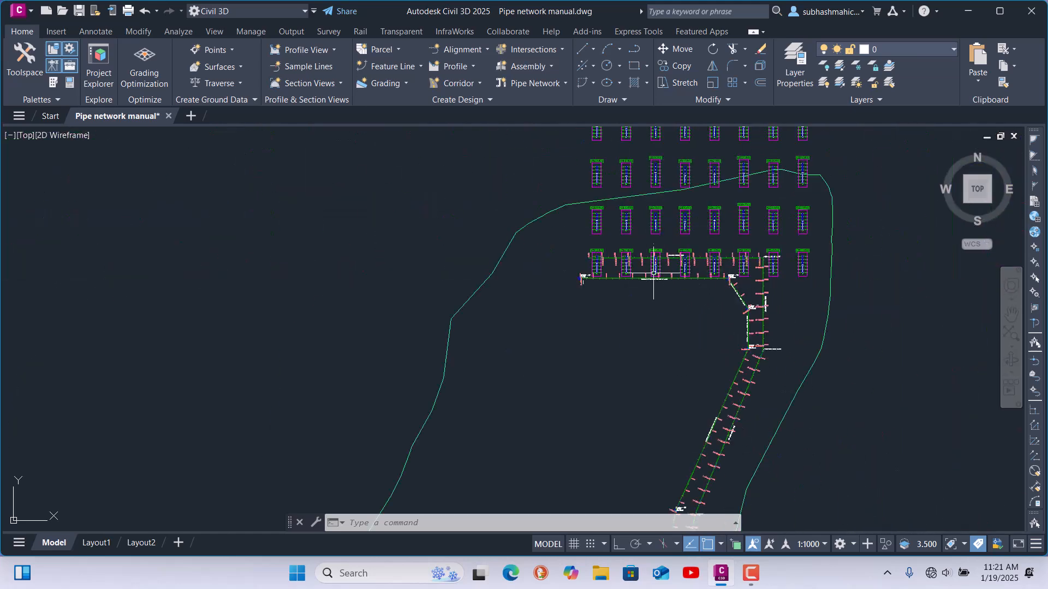
{"action": "scroll", "coordinate": [286, 257], "scroll_direction": "up", "scroll_amount": 5}
{"action": "scroll", "coordinate": [286, 258], "scroll_direction": "up", "scroll_amount": 6}
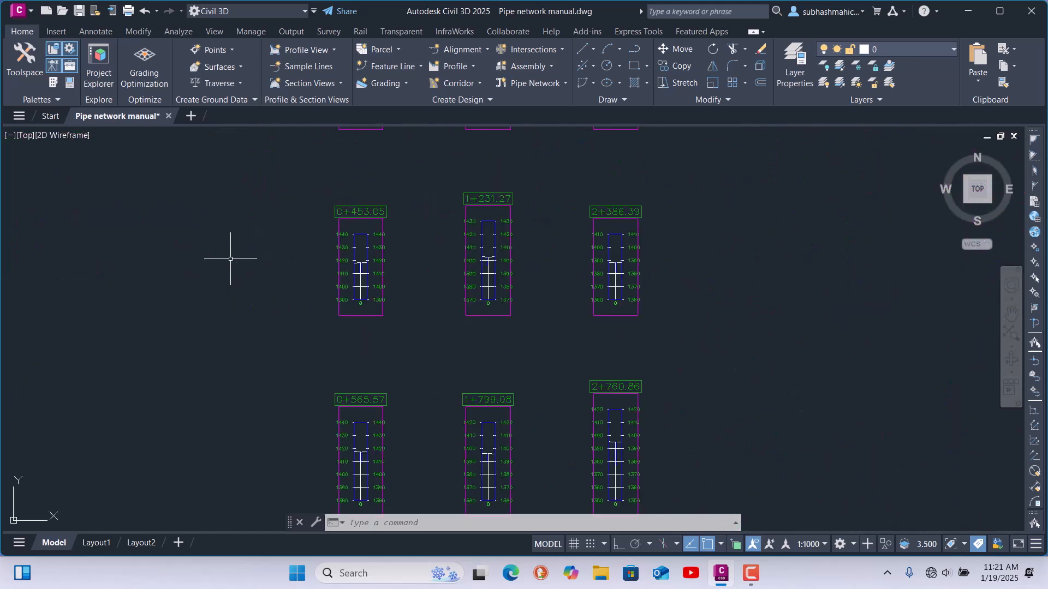
{"action": "scroll", "coordinate": [362, 207], "scroll_direction": "up", "scroll_amount": 6}
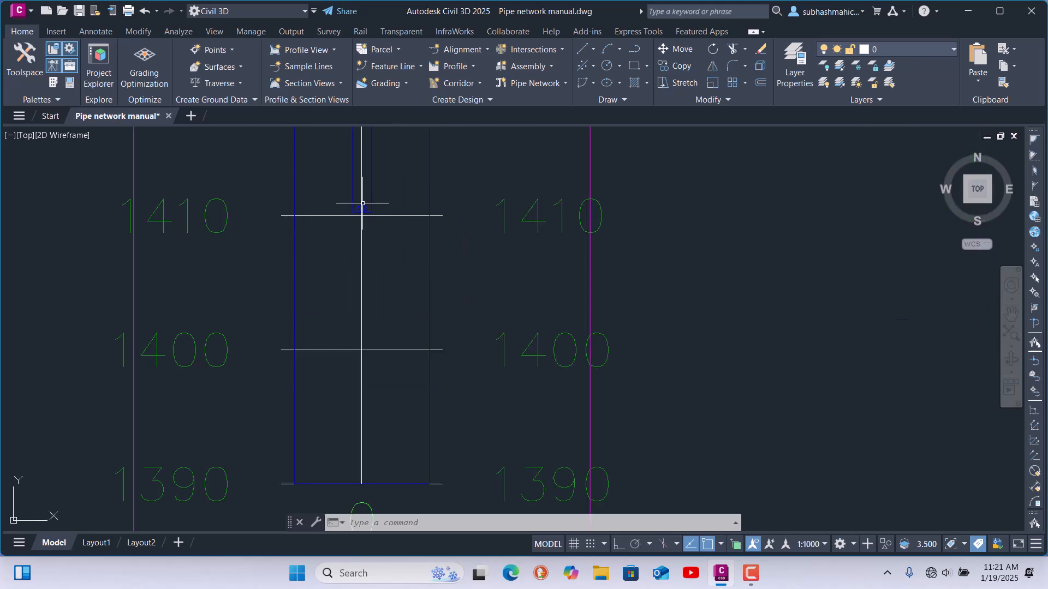
Examine the pipes inside the structures in the remaining section views, including the one at station 1+799.08
{"action": "scroll", "coordinate": [362, 246], "scroll_direction": "down", "scroll_amount": 6}
{"action": "scroll", "coordinate": [473, 246], "scroll_direction": "down", "scroll_amount": 4}
{"action": "scroll", "coordinate": [468, 375], "scroll_direction": "up", "scroll_amount": 8}
{"action": "scroll", "coordinate": [463, 421], "scroll_direction": "down", "scroll_amount": 2}
{"action": "scroll", "coordinate": [445, 218], "scroll_direction": "down", "scroll_amount": 2}
{"action": "scroll", "coordinate": [452, 283], "scroll_direction": "up", "scroll_amount": 7}
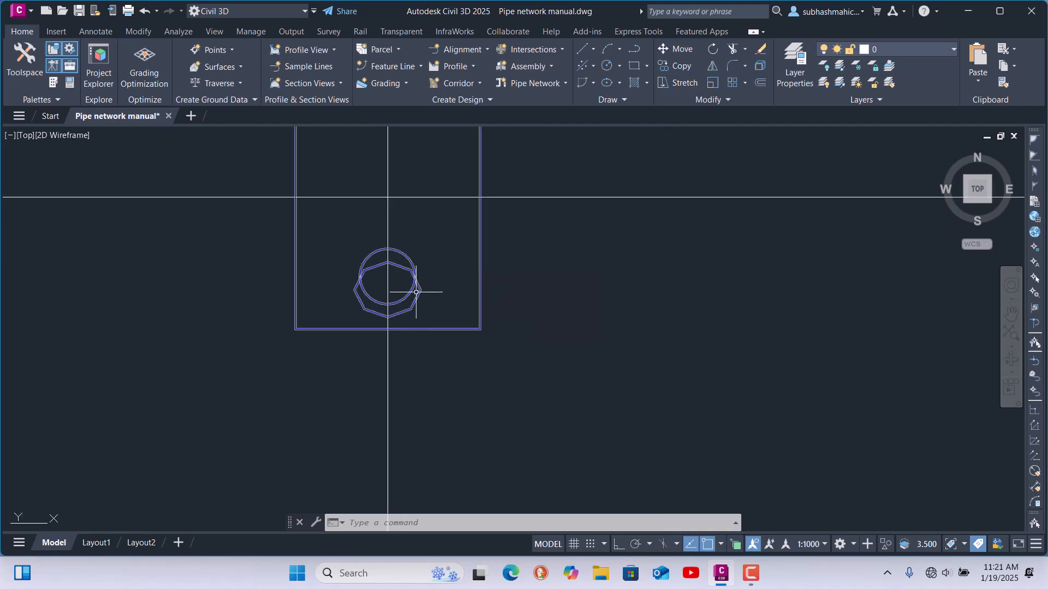
{"action": "scroll", "coordinate": [417, 293], "scroll_direction": "down", "scroll_amount": 4}
{"action": "scroll", "coordinate": [426, 299], "scroll_direction": "down", "scroll_amount": 3}
{"action": "scroll", "coordinate": [474, 300], "scroll_direction": "up", "scroll_amount": 8}
{"action": "scroll", "coordinate": [510, 166], "scroll_direction": "up", "scroll_amount": 8}
{"action": "scroll", "coordinate": [538, 286], "scroll_direction": "down", "scroll_amount": 6}
{"action": "scroll", "coordinate": [491, 269], "scroll_direction": "up", "scroll_amount": 7}
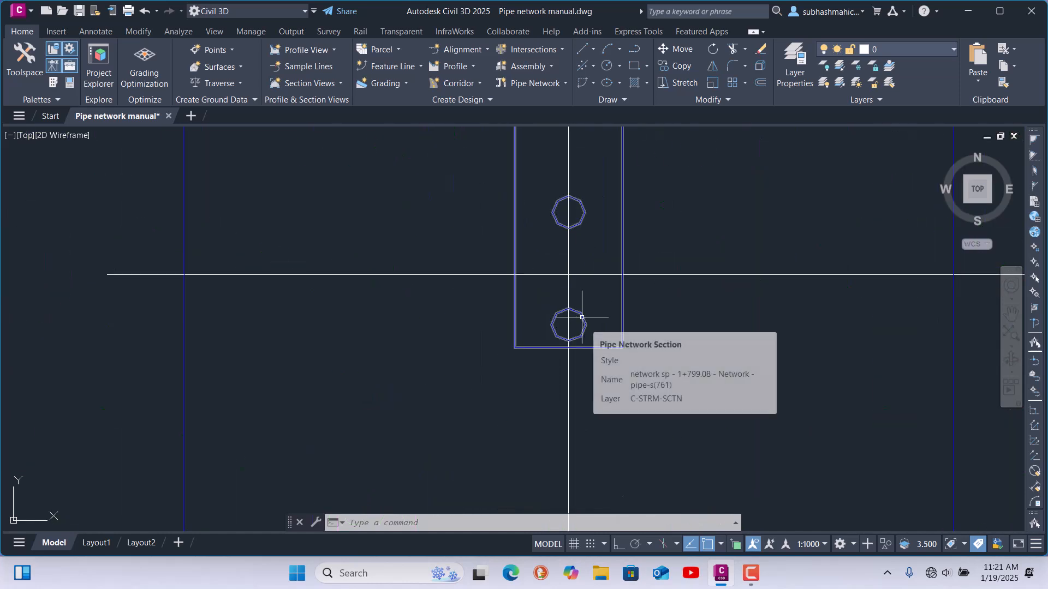
{"action": "scroll", "coordinate": [497, 246], "scroll_direction": "down", "scroll_amount": 5}
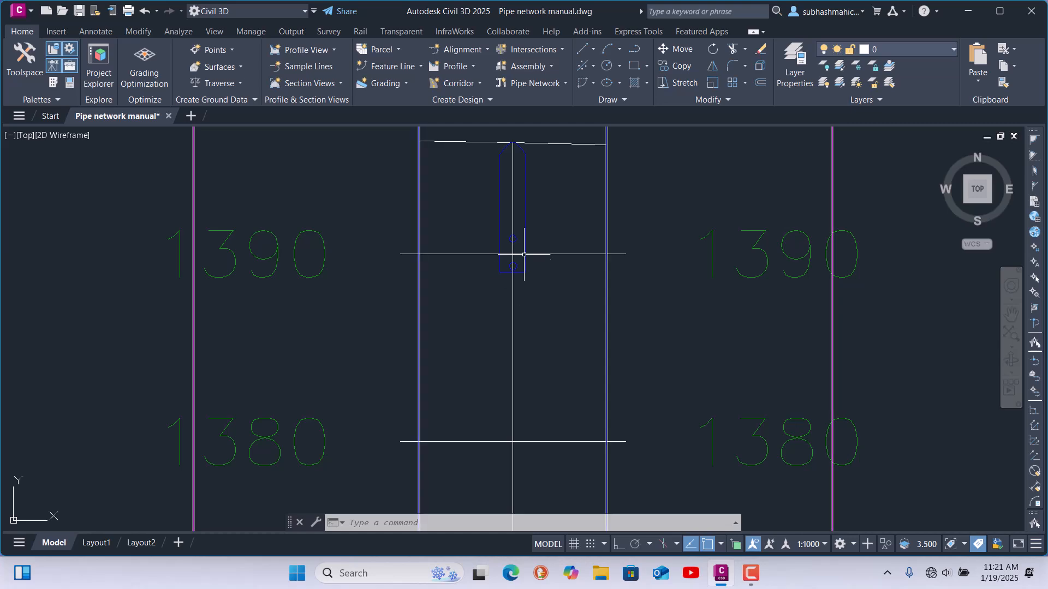
{"action": "scroll", "coordinate": [524, 254], "scroll_direction": "down", "scroll_amount": 5}
{"action": "scroll", "coordinate": [519, 183], "scroll_direction": "up", "scroll_amount": 3}
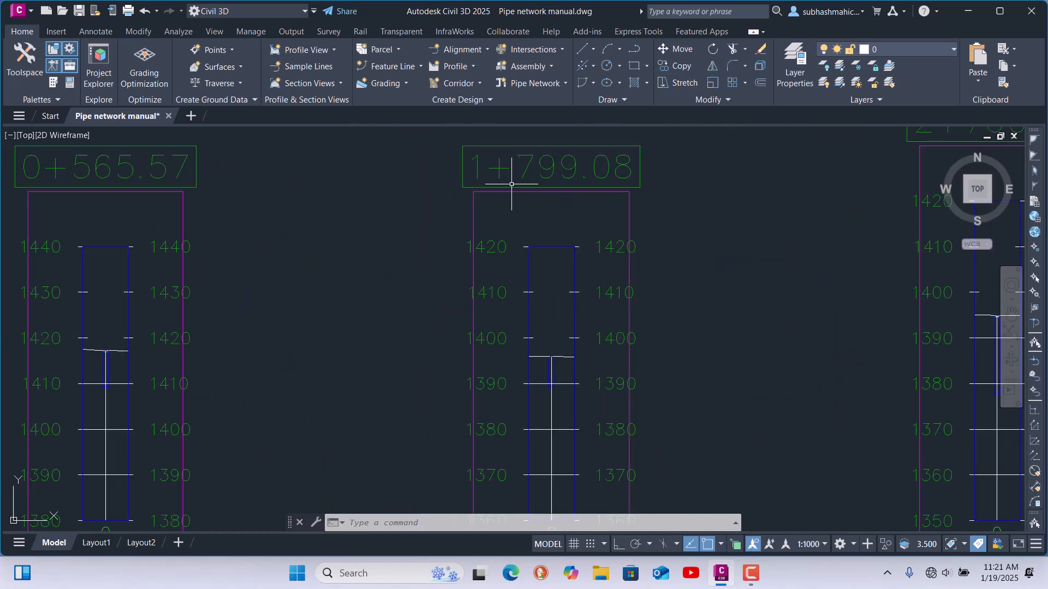
{"action": "scroll", "coordinate": [423, 222], "scroll_direction": "down", "scroll_amount": 2}
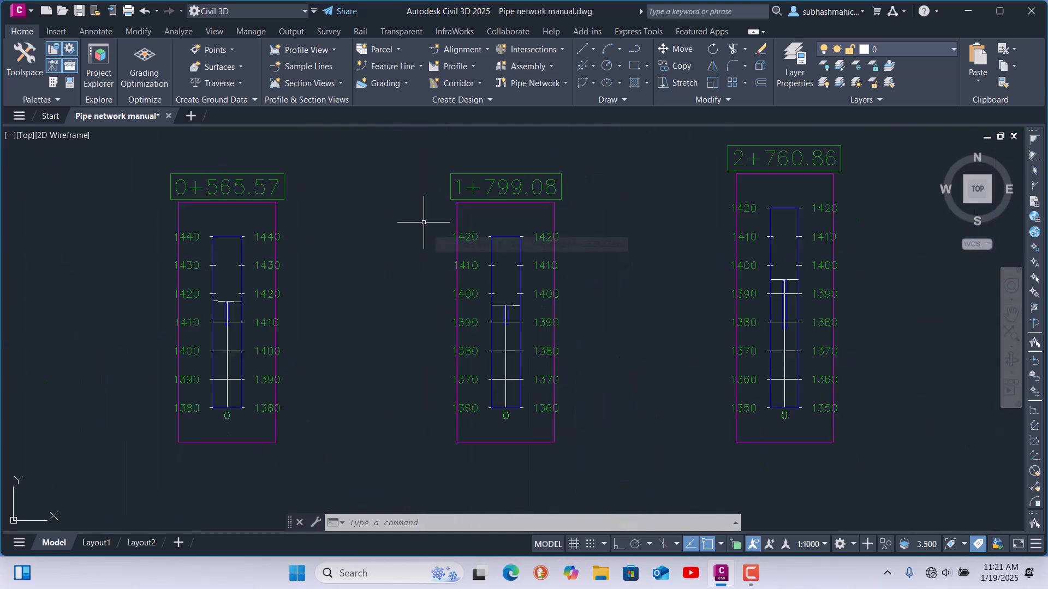
Cross-check Structure - (6) at station 1+799.08 in plan and the pipe network profile view against the two pipes in its section view
{"action": "scroll", "coordinate": [421, 222], "scroll_direction": "down", "scroll_amount": 6}
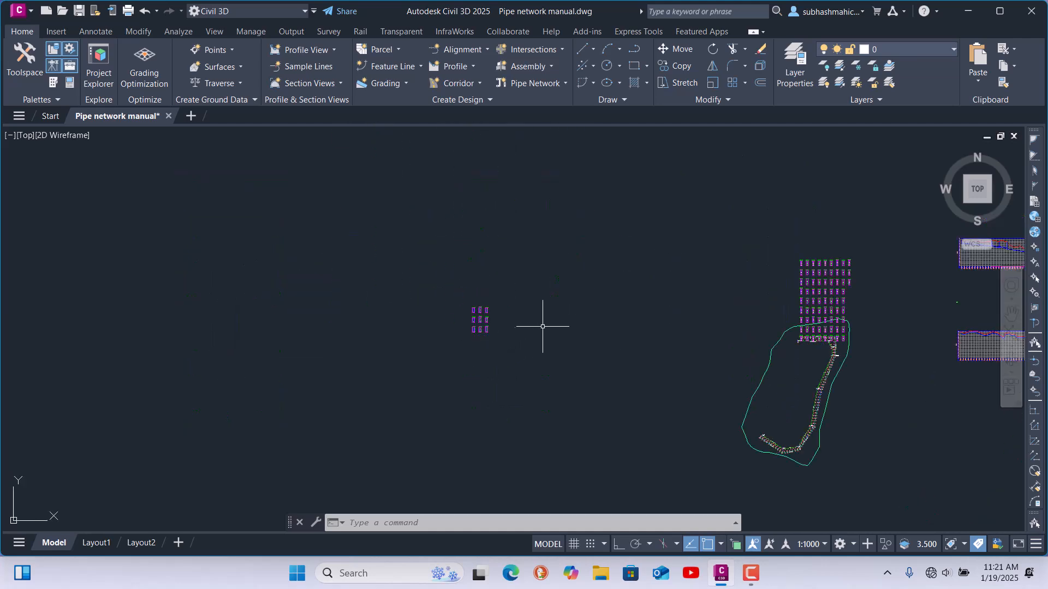
{"action": "scroll", "coordinate": [812, 455], "scroll_direction": "up", "scroll_amount": 10}
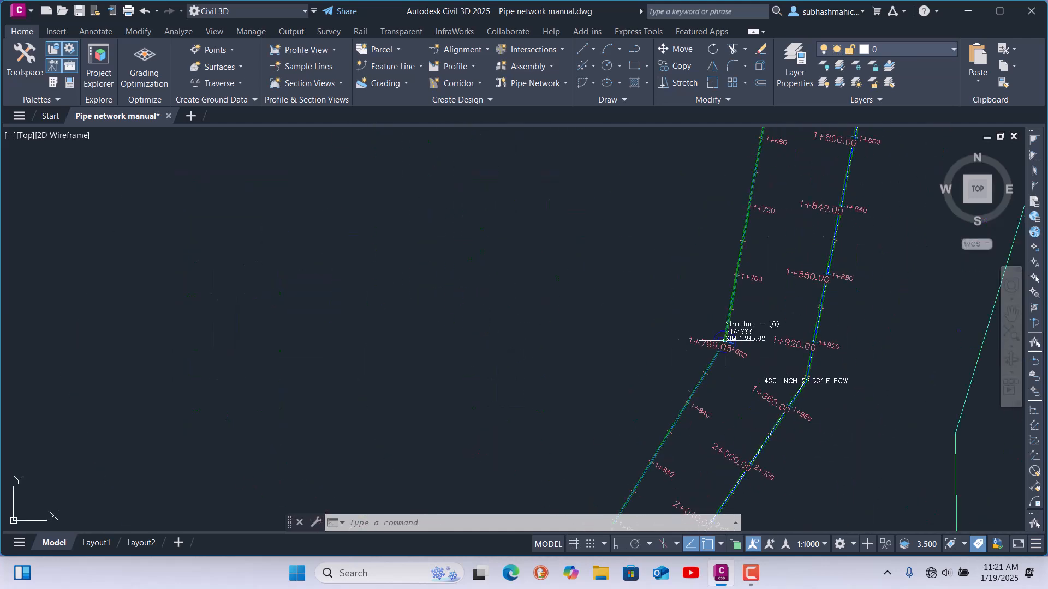
{"action": "scroll", "coordinate": [417, 335], "scroll_direction": "down", "scroll_amount": 8}
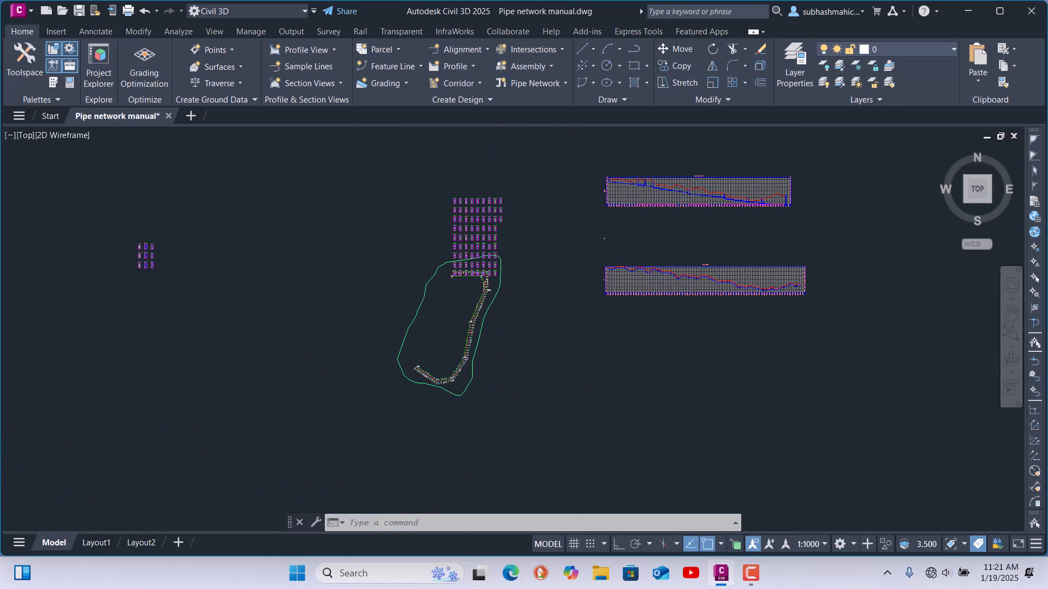
{"action": "scroll", "coordinate": [606, 288], "scroll_direction": "up", "scroll_amount": 8}
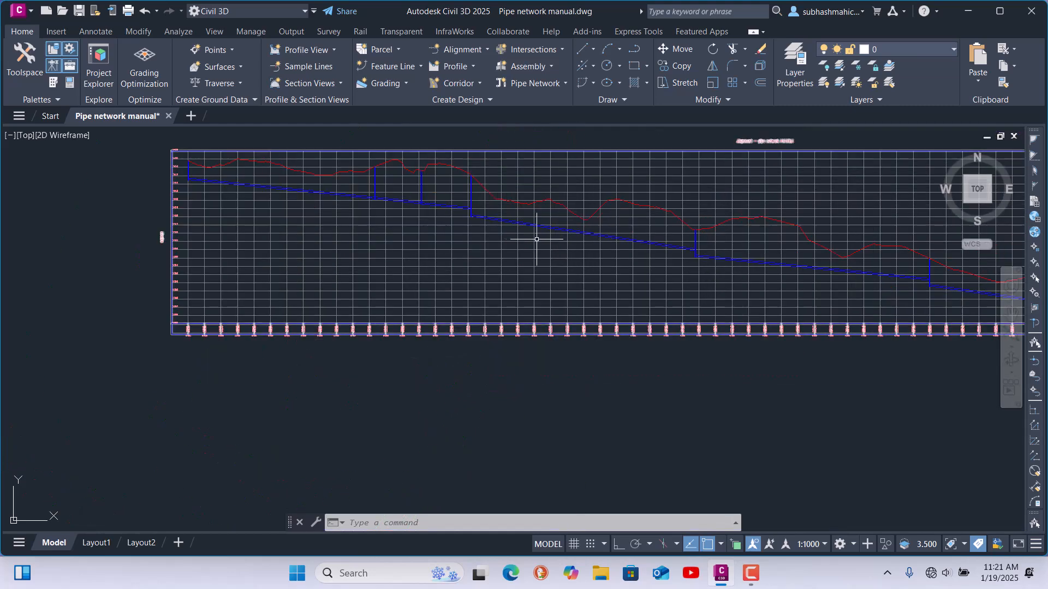
{"action": "scroll", "coordinate": [543, 241], "scroll_direction": "down", "scroll_amount": 2}
{"action": "scroll", "coordinate": [465, 225], "scroll_direction": "up", "scroll_amount": 8}
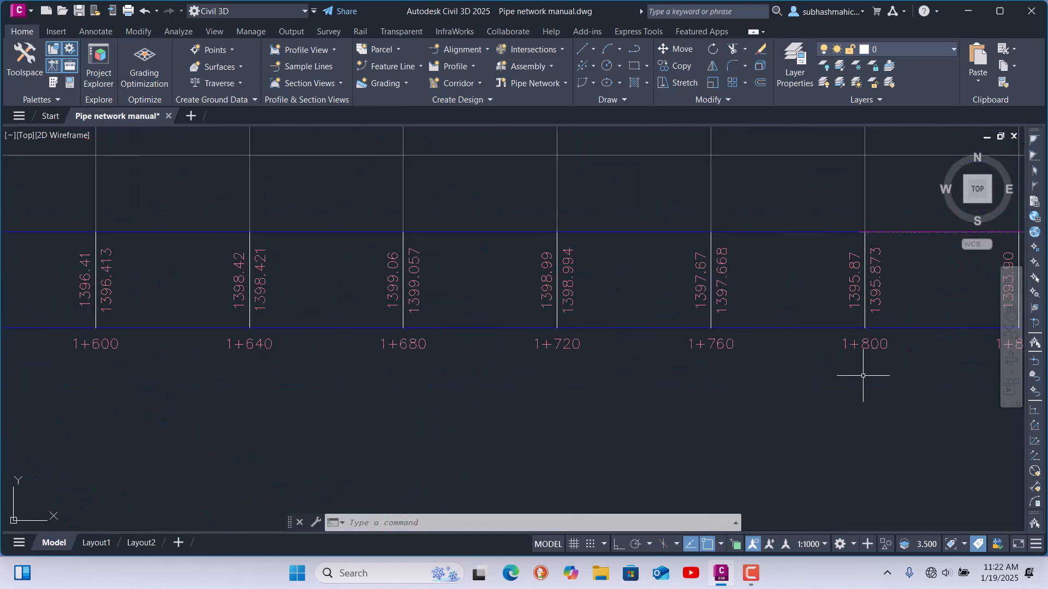
{"action": "scroll", "coordinate": [810, 304], "scroll_direction": "up", "scroll_amount": 2}
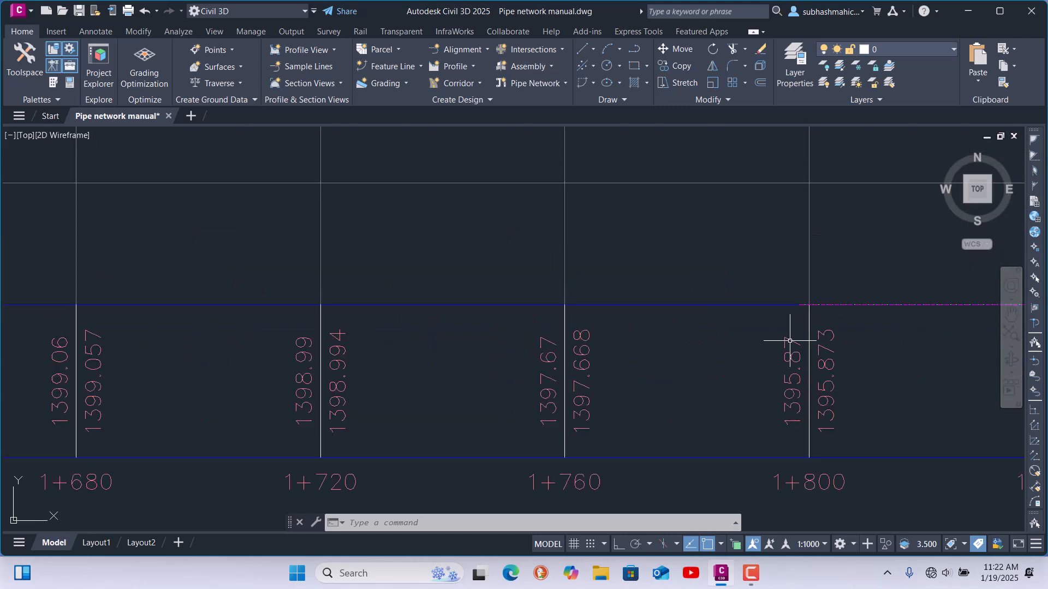
{"action": "scroll", "coordinate": [761, 464], "scroll_direction": "down", "scroll_amount": 2}
{"action": "scroll", "coordinate": [753, 299], "scroll_direction": "up", "scroll_amount": 2}
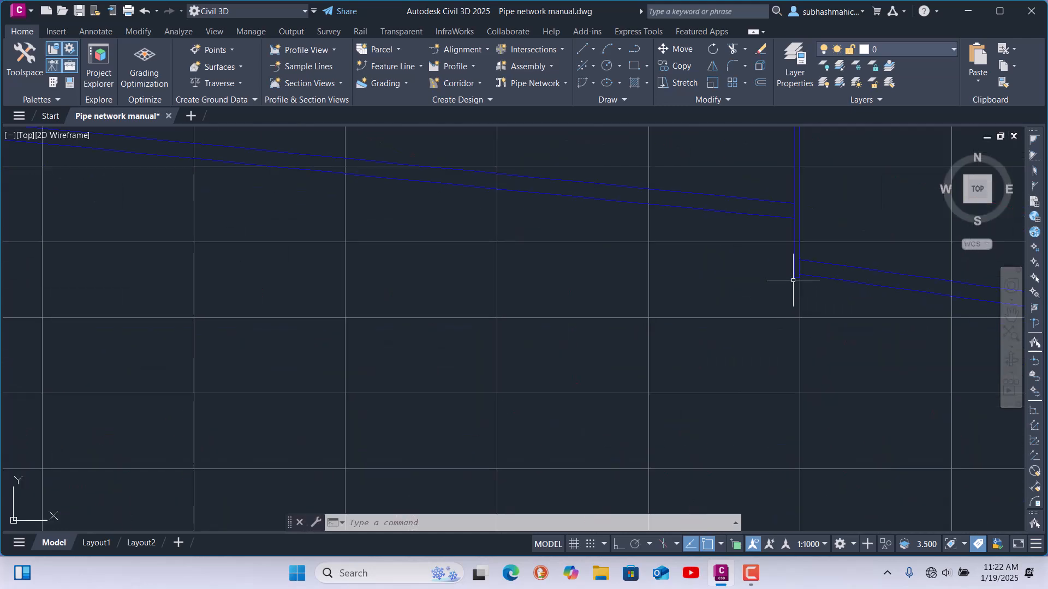
{"action": "middle_click_drag", "start_coordinate": [724, 273], "coordinate": [683, 319]}
{"action": "scroll", "coordinate": [772, 205], "scroll_direction": "up", "scroll_amount": 2}
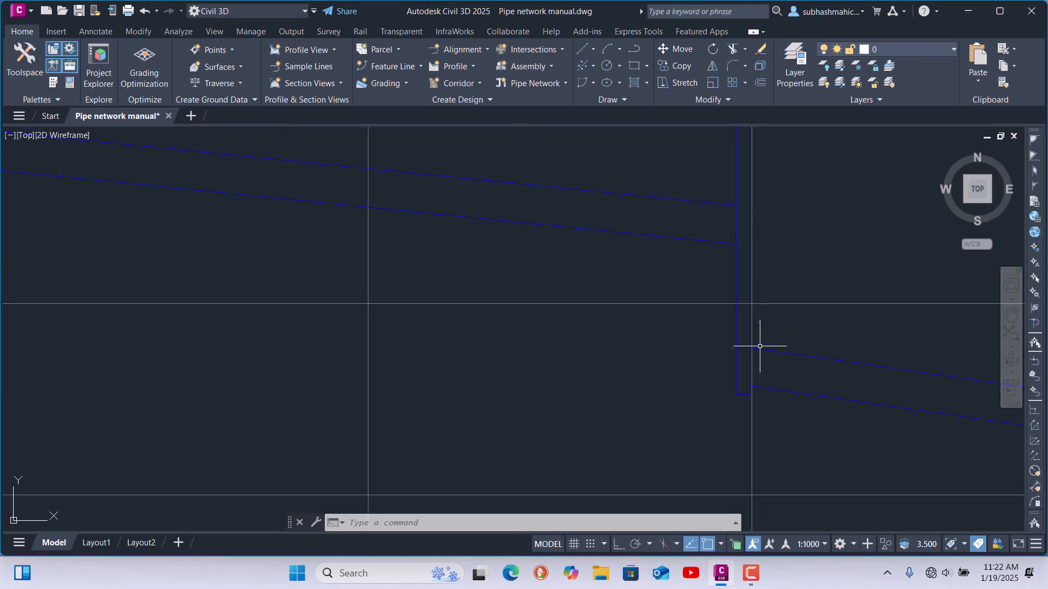
{"action": "scroll", "coordinate": [726, 349], "scroll_direction": "down", "scroll_amount": 6}
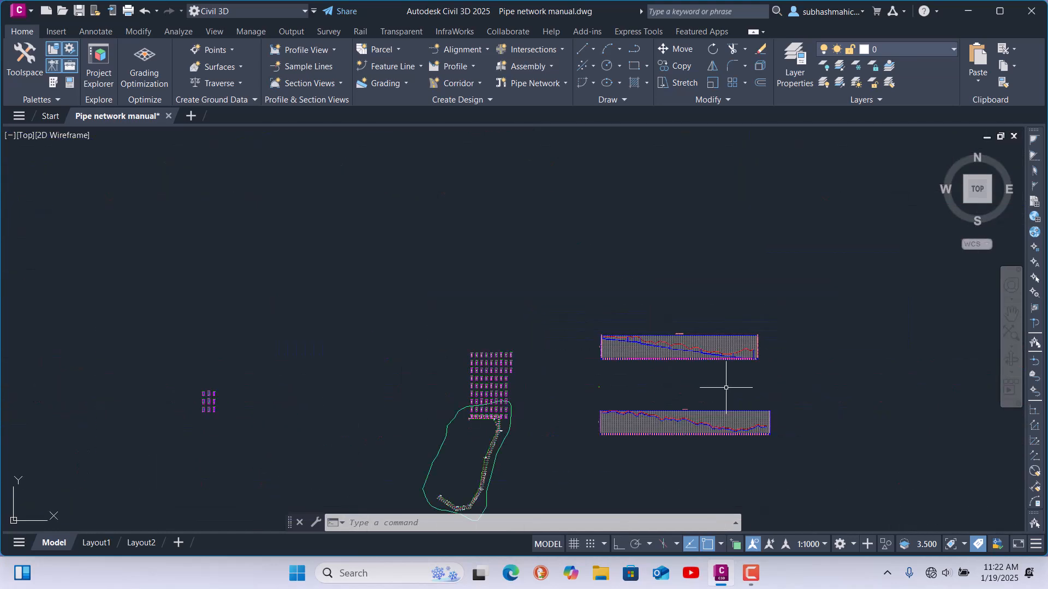
{"action": "scroll", "coordinate": [305, 414], "scroll_direction": "up", "scroll_amount": 10}
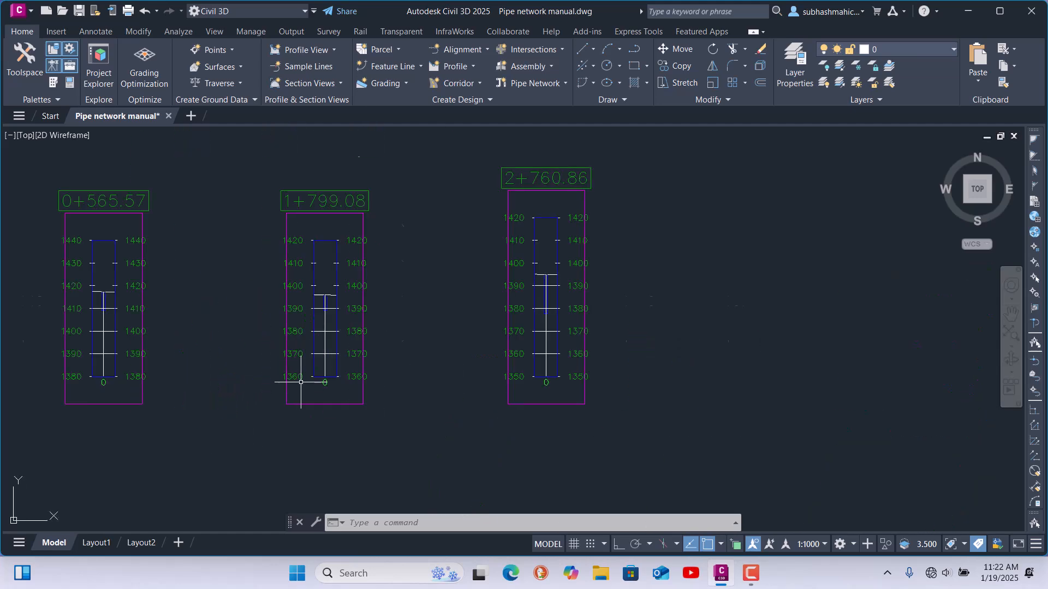
{"action": "scroll", "coordinate": [361, 377], "scroll_direction": "down", "scroll_amount": 3}
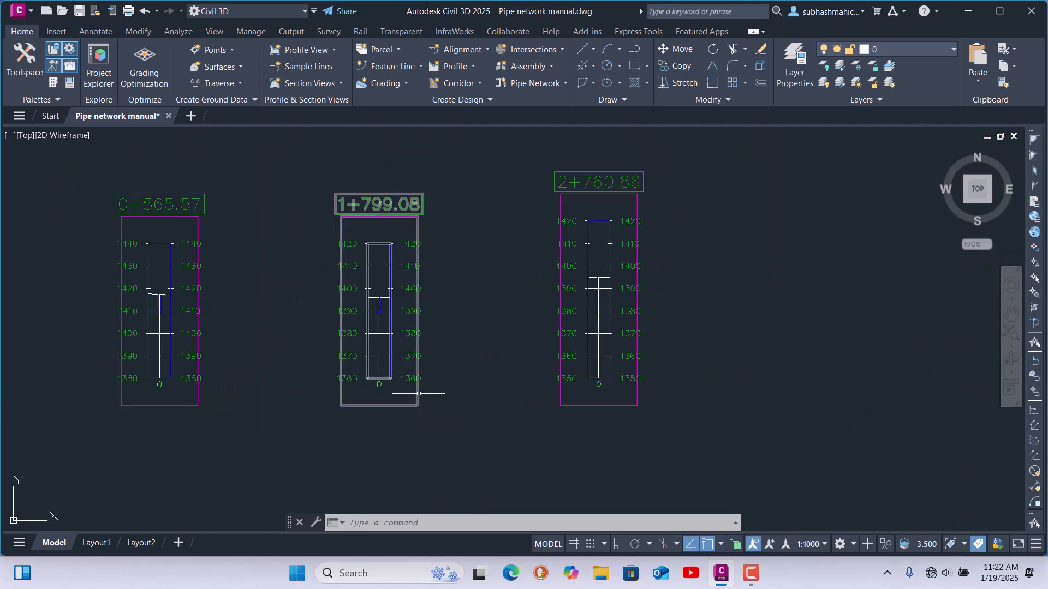
{"action": "scroll", "coordinate": [383, 339], "scroll_direction": "up", "scroll_amount": 6}
{"action": "scroll", "coordinate": [377, 323], "scroll_direction": "up", "scroll_amount": 8}
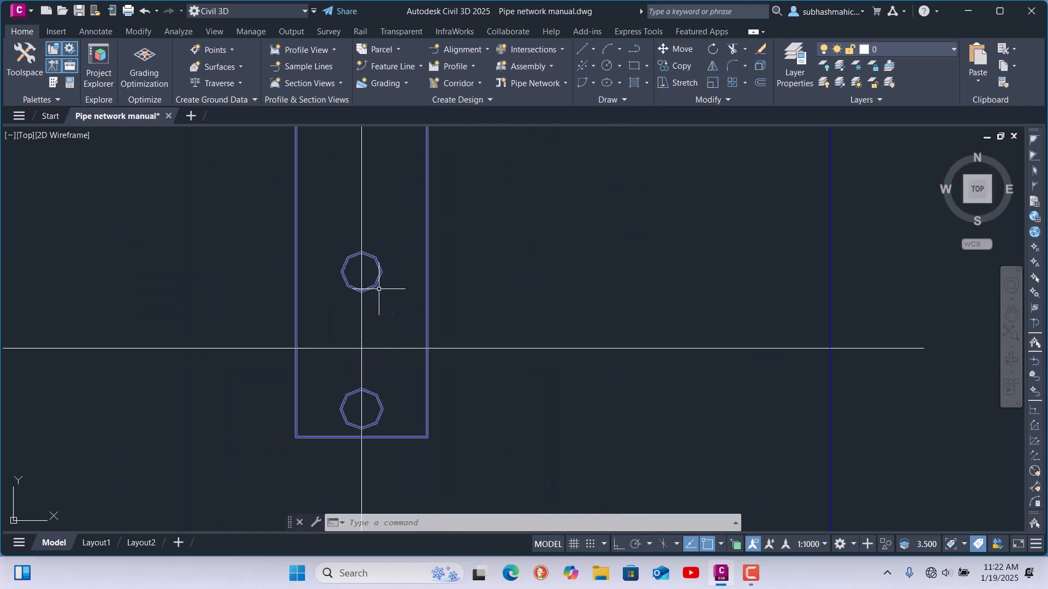
{"action": "scroll", "coordinate": [370, 375], "scroll_direction": "down", "scroll_amount": 8}
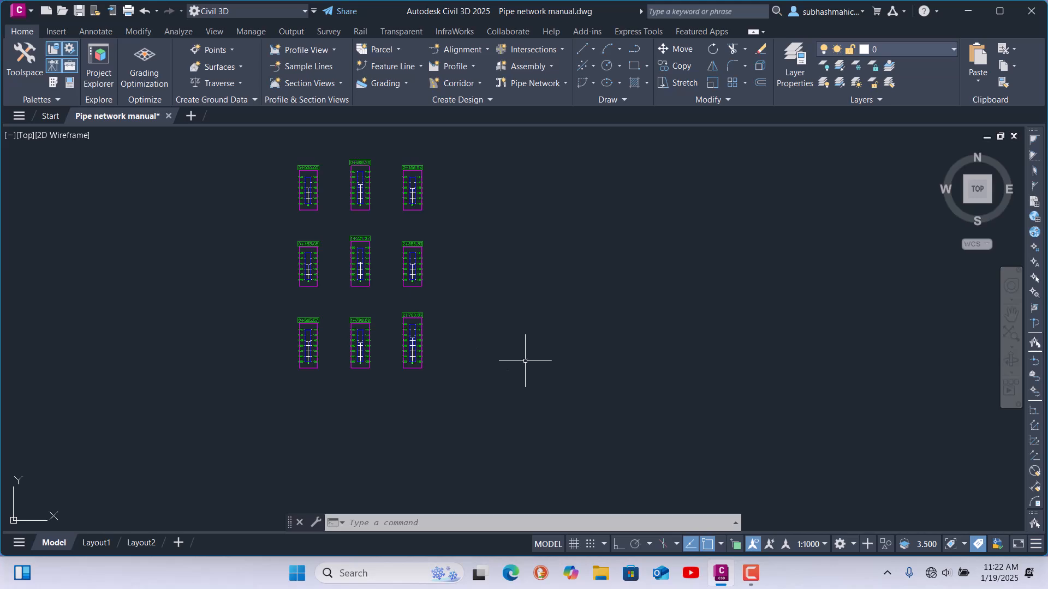
{"action": "scroll", "coordinate": [525, 361], "scroll_direction": "down", "scroll_amount": 12}
{"action": "scroll", "coordinate": [528, 368], "scroll_direction": "up", "scroll_amount": 6}
{"action": "scroll", "coordinate": [461, 361], "scroll_direction": "up", "scroll_amount": 8}
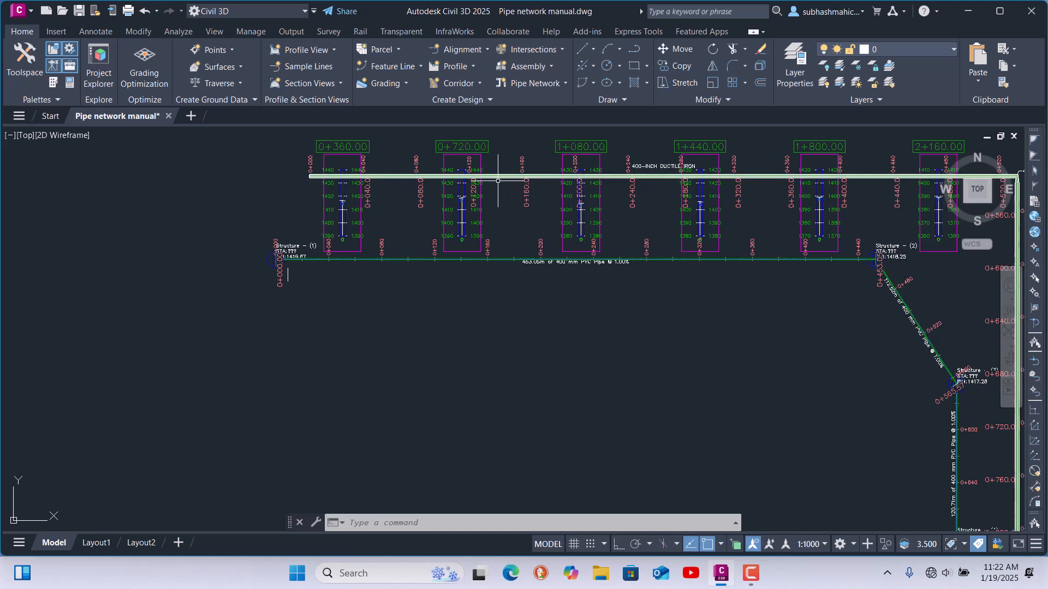
{"action": "scroll", "coordinate": [481, 327], "scroll_direction": "down", "scroll_amount": 6}
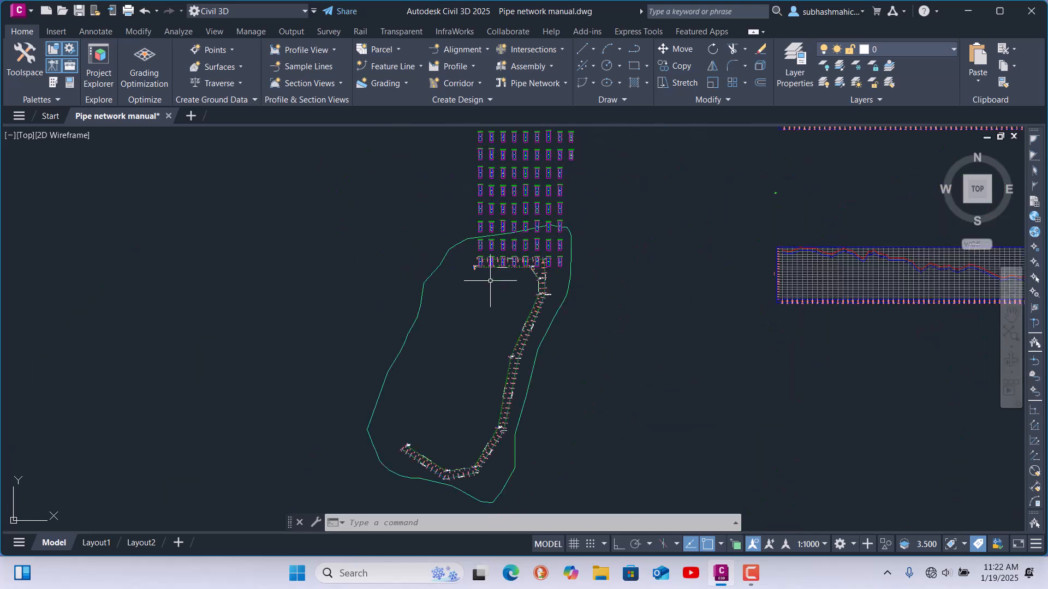